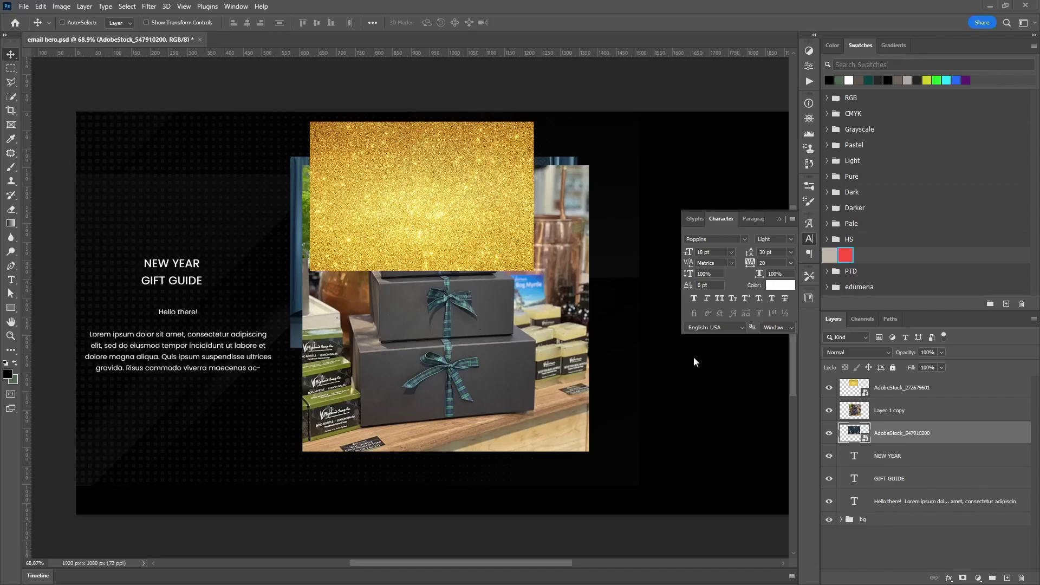
# Hide the gold glitter, gift box photo and Christmas backdrop image layers
pyautogui.click(879, 391)
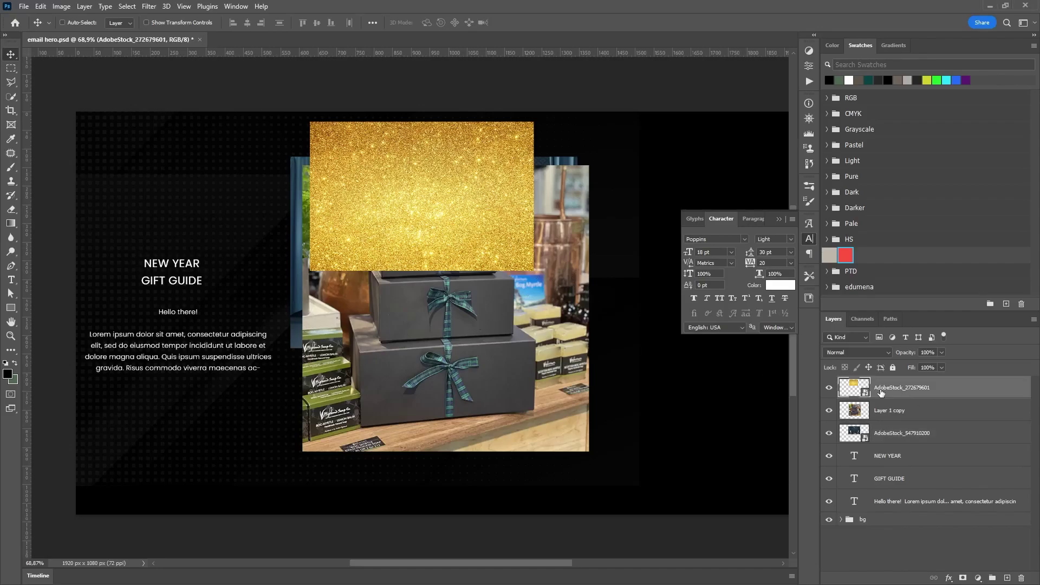
pyautogui.click(828, 388)
pyautogui.click(829, 410)
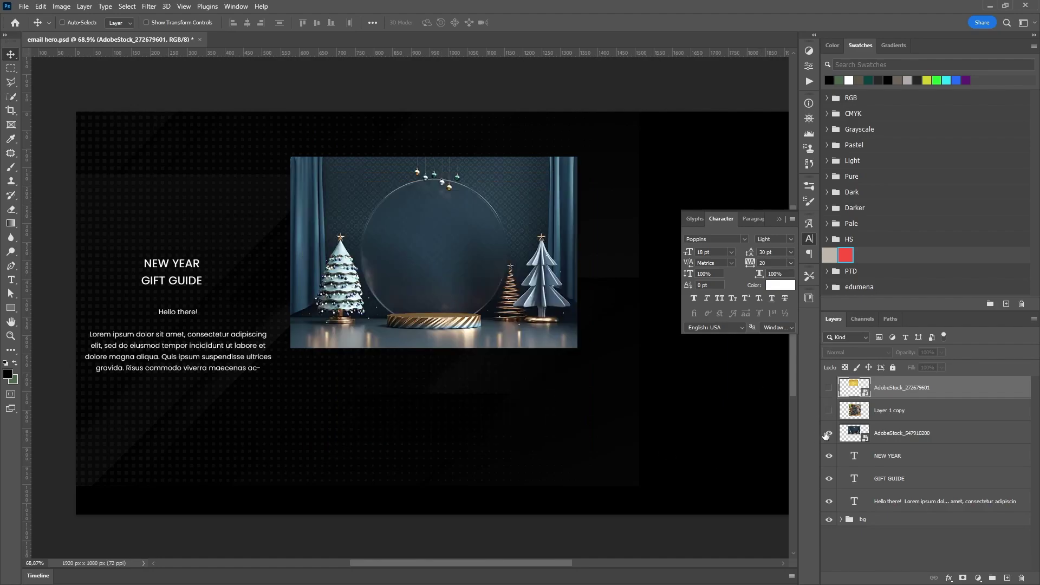
pyautogui.click(828, 433)
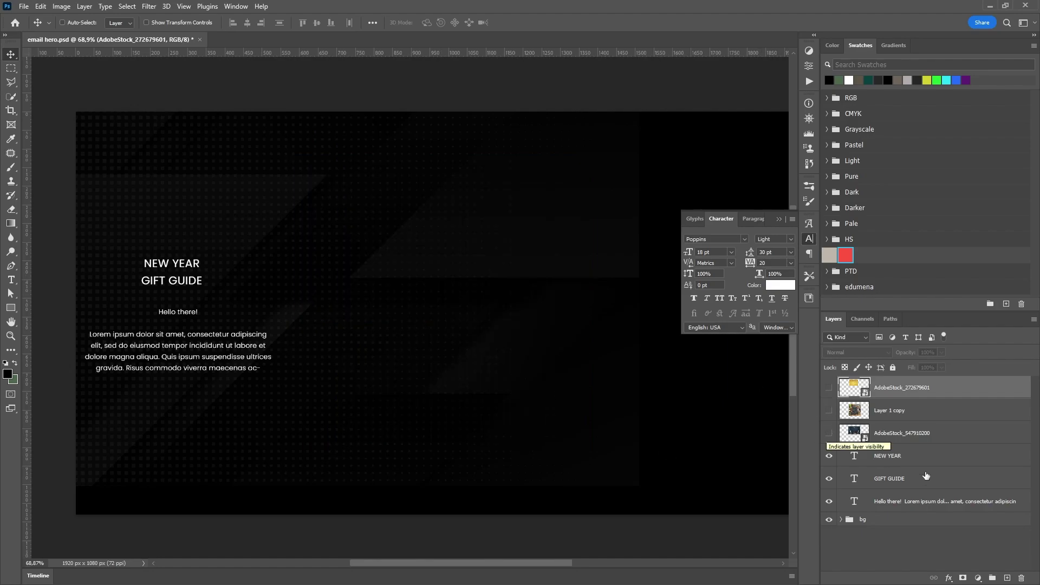
# Move the NEW YEAR and GIFT GUIDE text layers together to the upper middle of the canvas
pyautogui.click(896, 477)
pyautogui.click(896, 455)
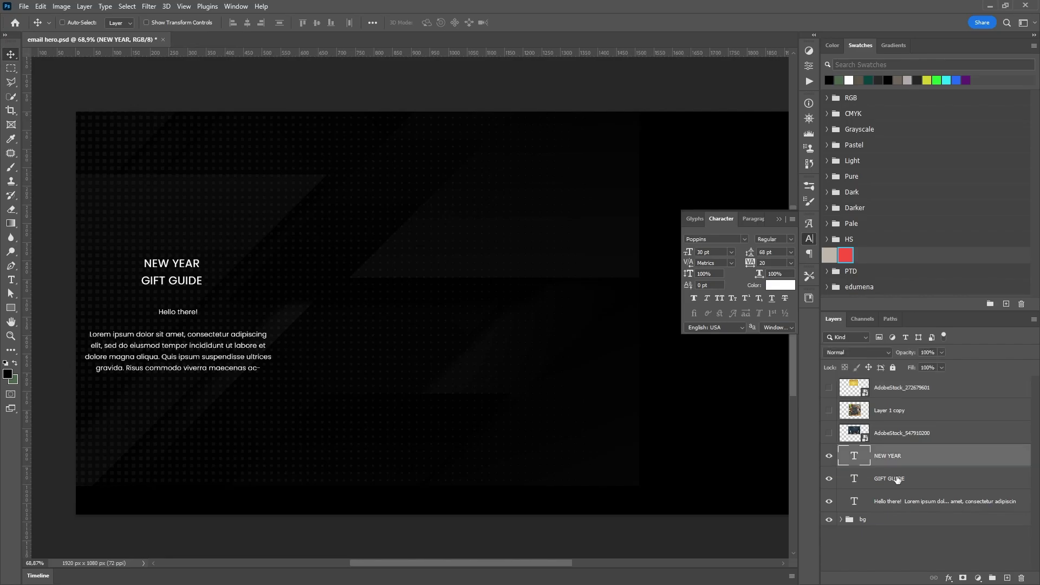
pyautogui.keyDown('shift'); pyautogui.click(896, 478); pyautogui.keyUp('shift')
pyautogui.moveTo(188, 264); pyautogui.dragTo(442, 163)
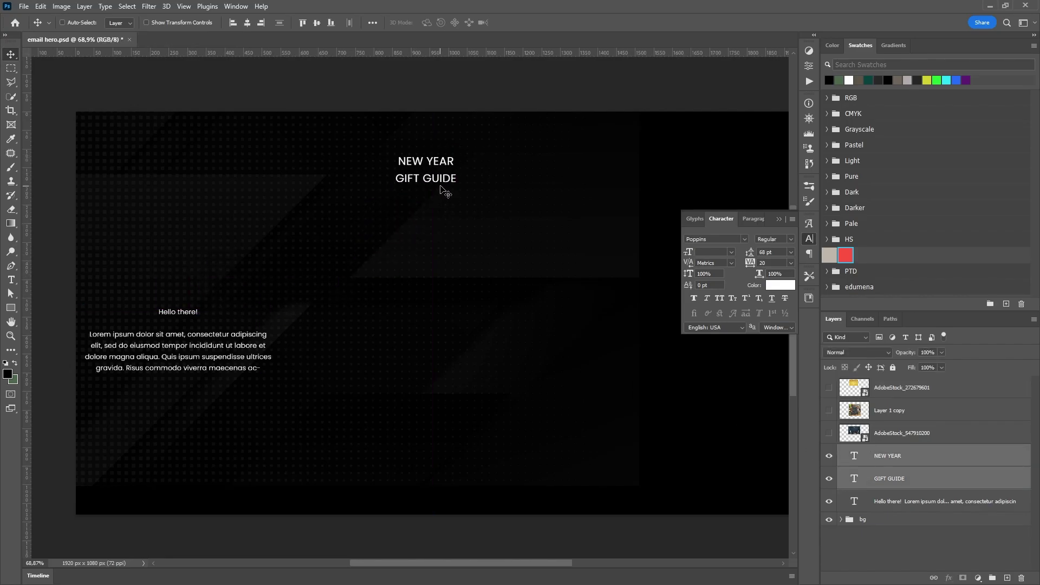
pyautogui.scroll(2, 441, 187)
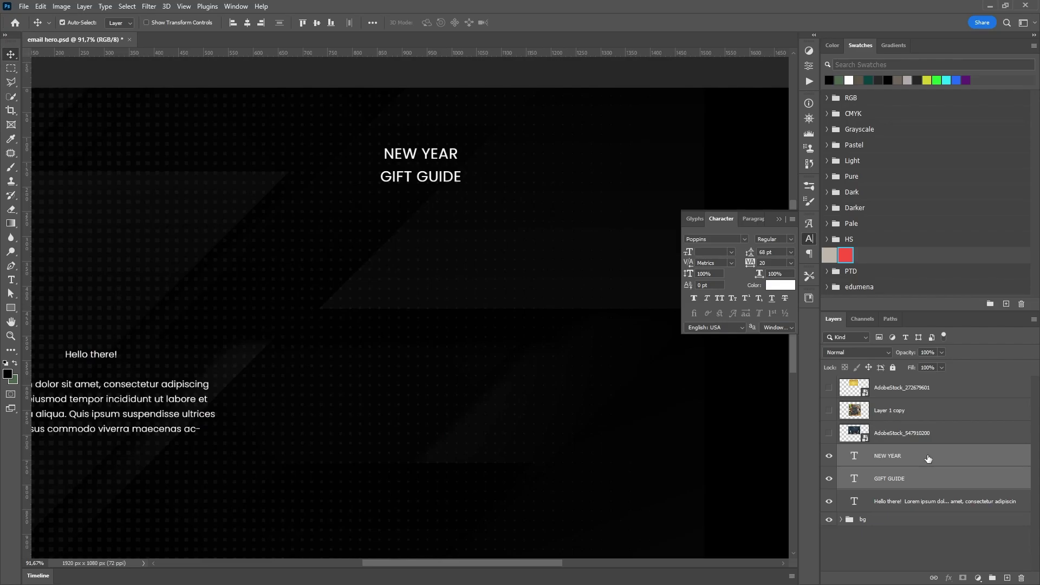
# Group the NEW YEAR and GIFT GUIDE layers and name the group "hero text"
pyautogui.hotkey('ctrl', 'g')
pyautogui.doubleClick(869, 451)
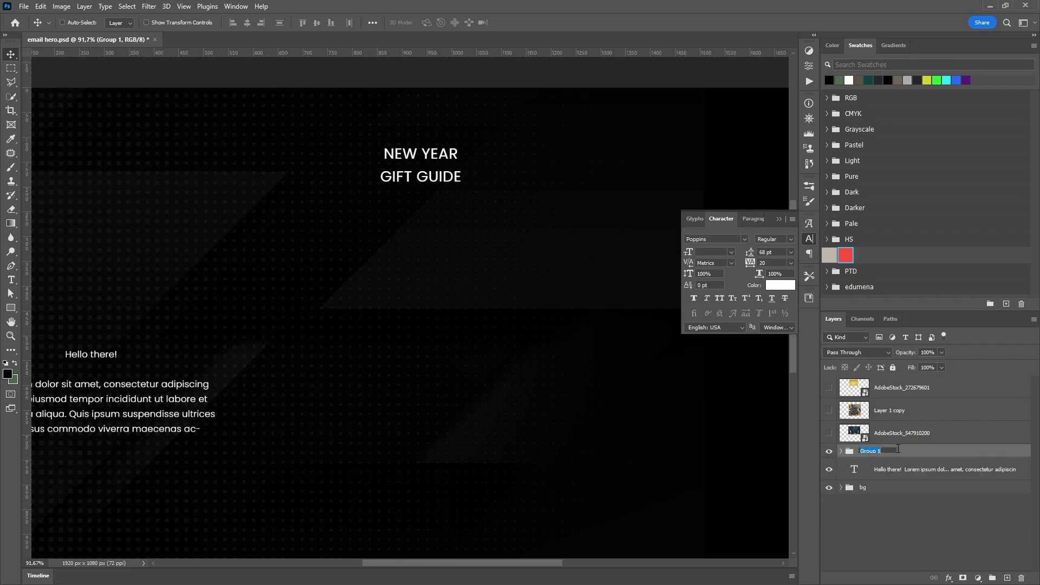
pyautogui.write('hero text')
pyautogui.press('Return')
# Move the "Hello there!" paragraph below the heading and put it in a collapsed group named "body copy"
pyautogui.click(892, 471)
pyautogui.moveTo(260, 427); pyautogui.dragTo(600, 484)
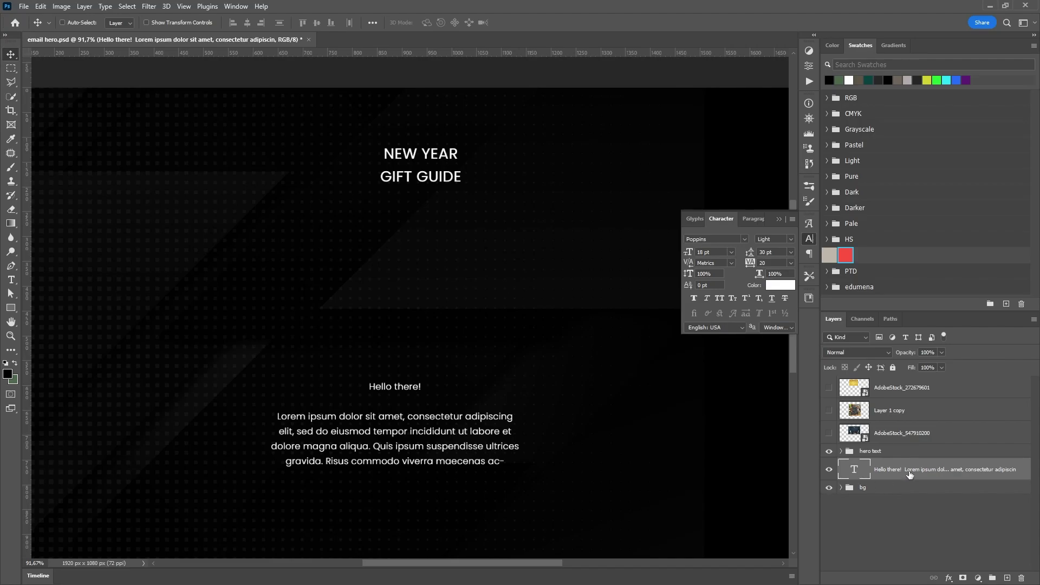
pyautogui.hotkey('ctrl', 'g')
pyautogui.doubleClick(869, 465)
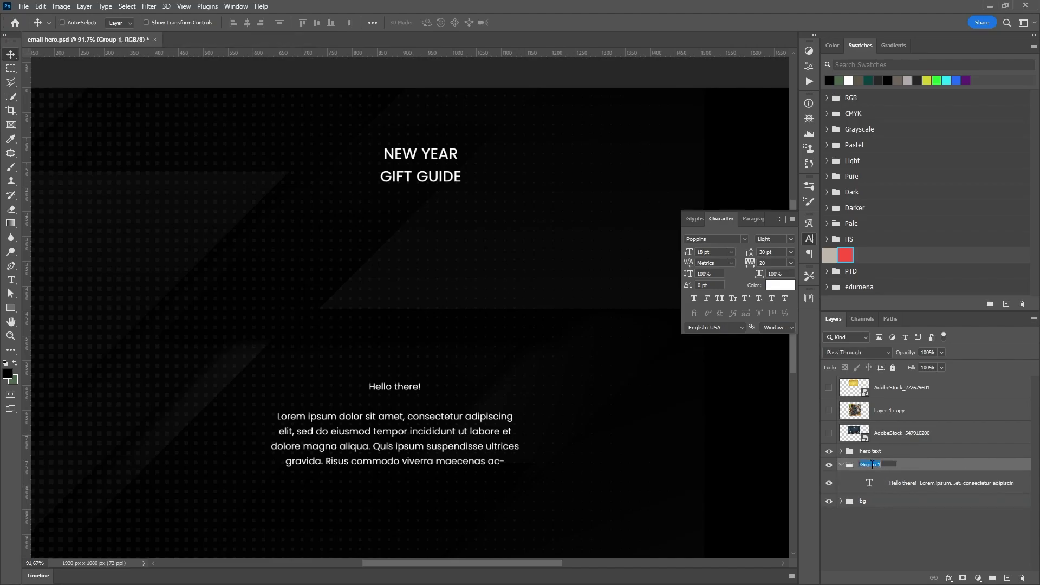
pyautogui.write('body copy')
pyautogui.press('Return')
pyautogui.click(841, 465)
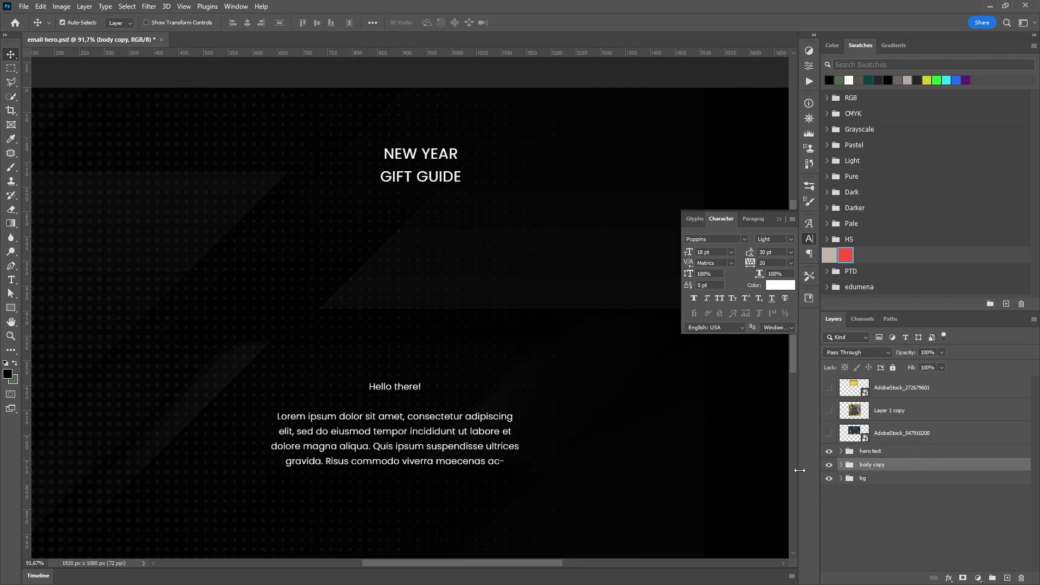
# Center the hero text and body copy groups horizontally on the canvas
pyautogui.keyDown('shift'); pyautogui.click(870, 450); pyautogui.keyUp('shift')
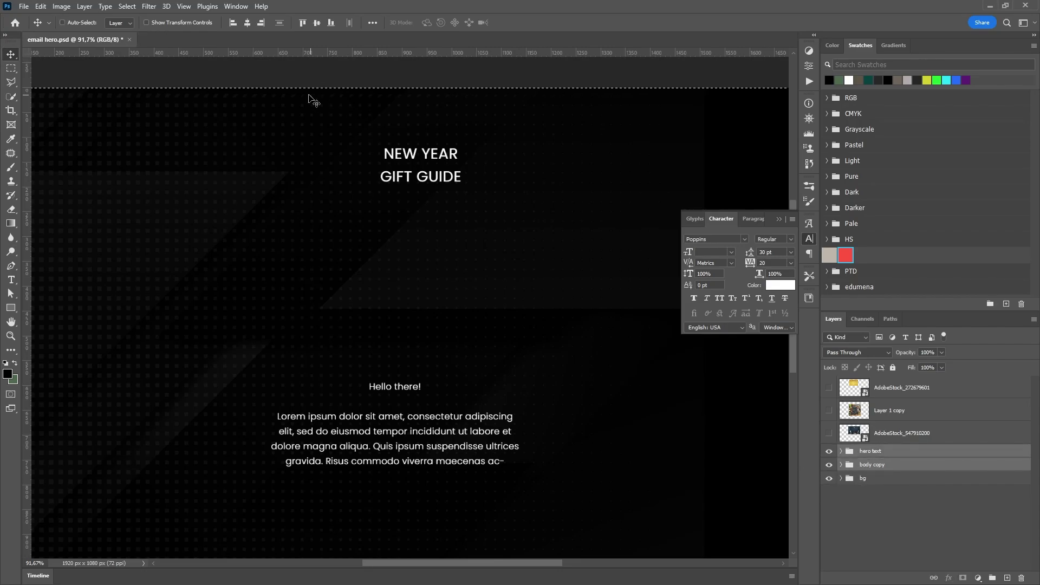
pyautogui.click(251, 25)
pyautogui.press('ctrl')
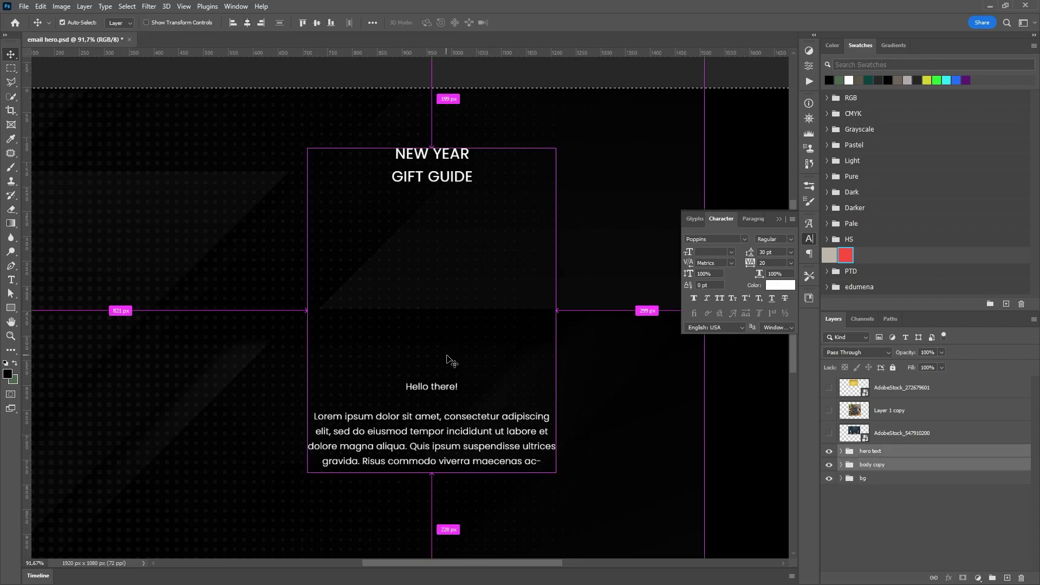
# Create a black rectangle 600 px wide and 100 px high between the heading and the body text
pyautogui.click(11, 307)
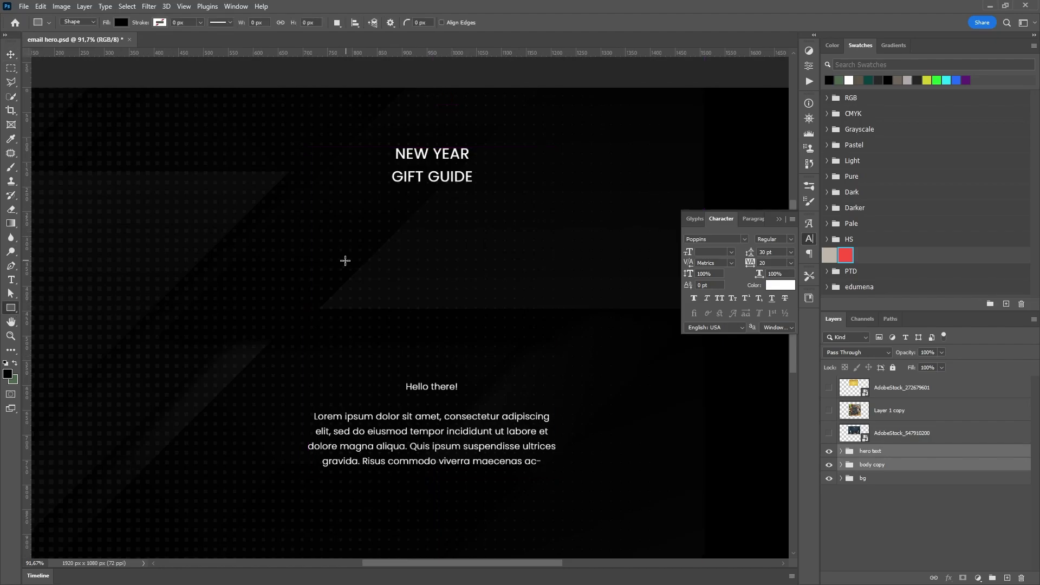
pyautogui.click(314, 261)
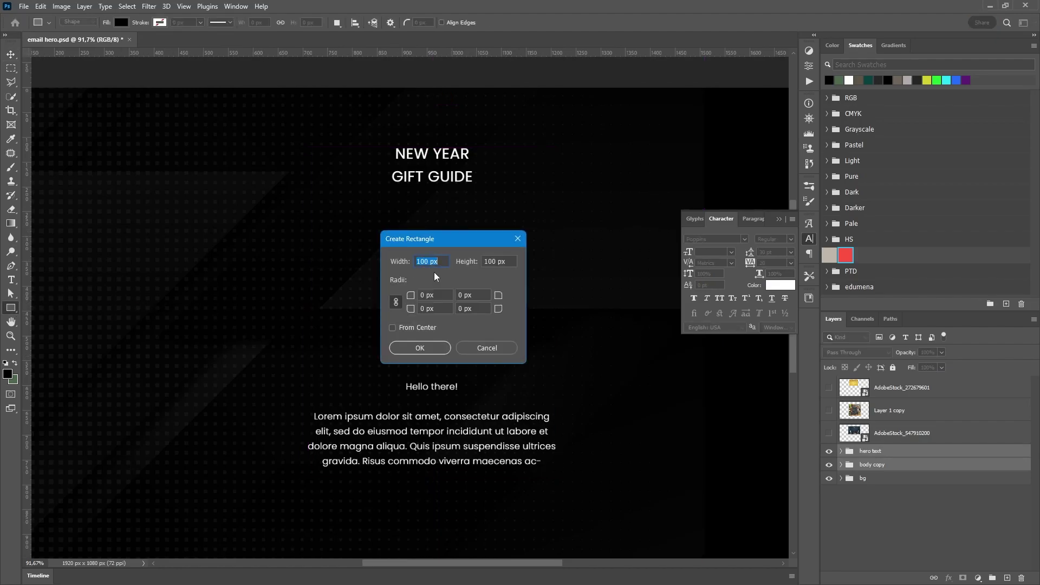
pyautogui.write('600')
pyautogui.press('Return')
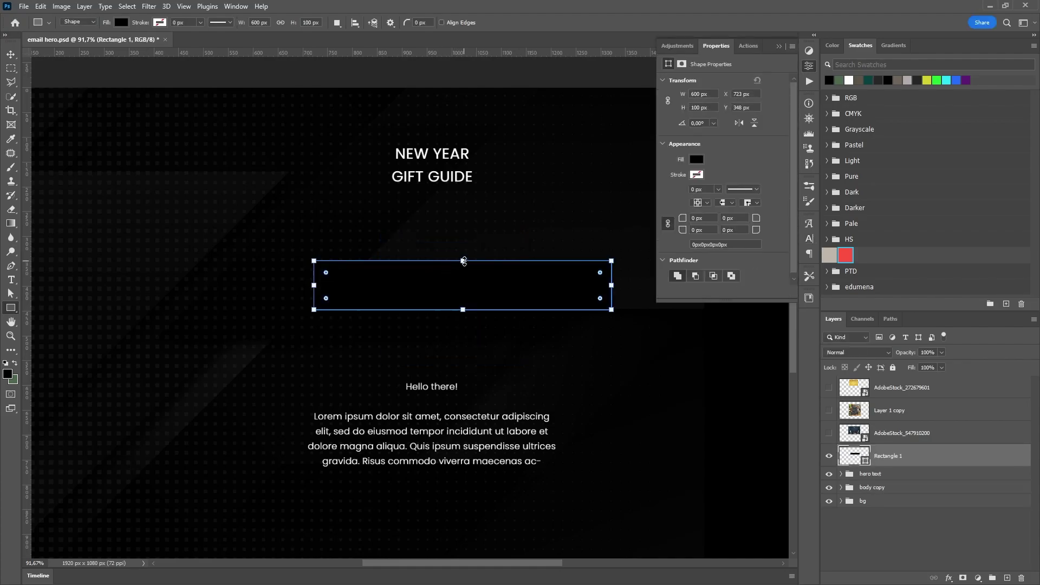
# Stretch the rectangle to the full 1080 px canvas height and center it horizontally on the canvas
pyautogui.moveTo(464, 261); pyautogui.dragTo(464, 88)
pyautogui.scroll(-2, 469, 303)
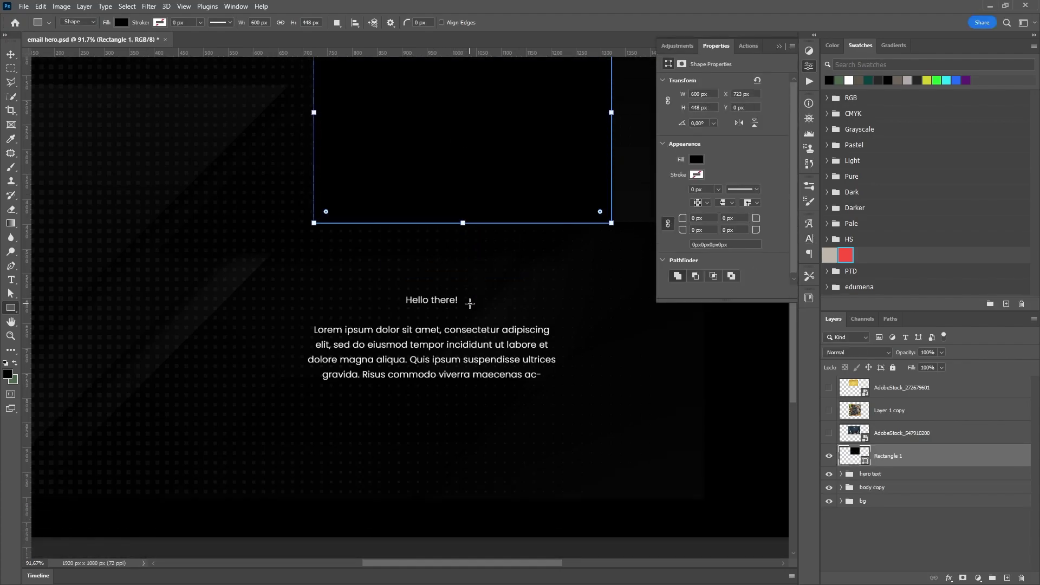
pyautogui.moveTo(462, 222); pyautogui.dragTo(462, 536)
pyautogui.click(11, 54)
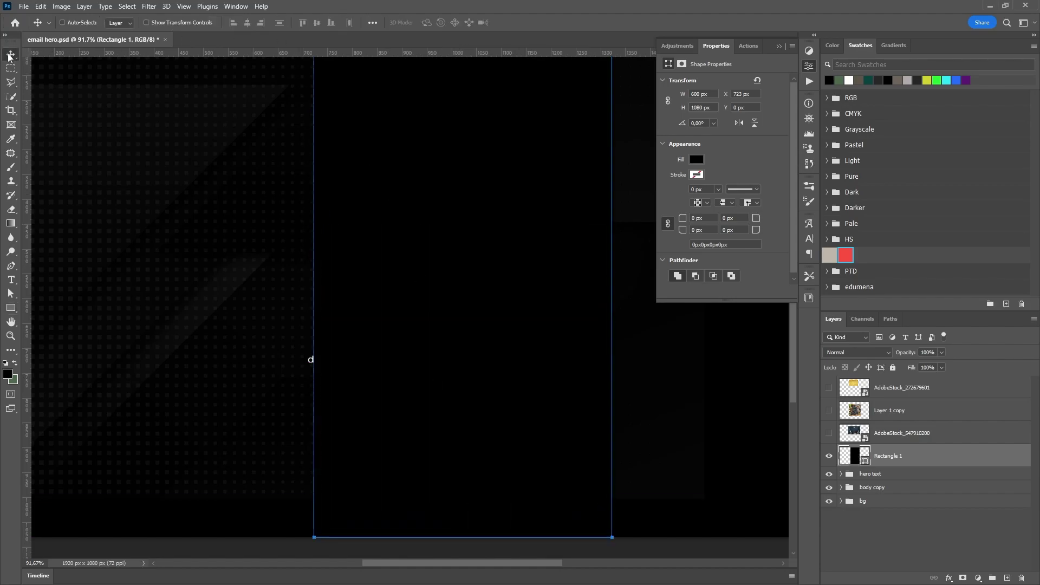
pyautogui.click(247, 23)
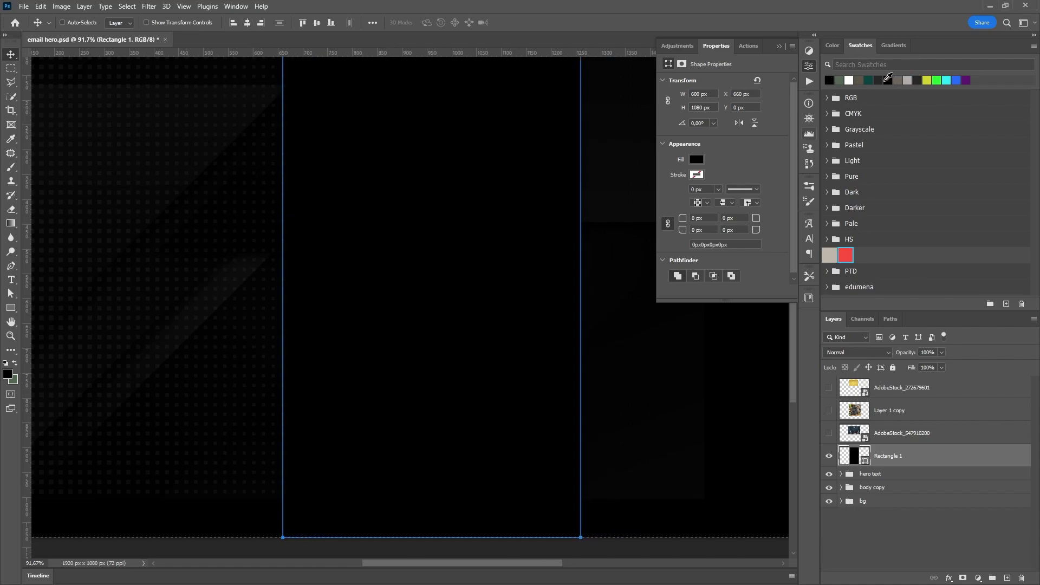
# Fill the rectangle with the dark gray swatch
pyautogui.click(878, 80)
pyautogui.hotkey('alt', 'BackSpace')
pyautogui.moveTo(516, 214); pyautogui.dragTo(507, 465)
pyautogui.moveTo(503, 333); pyautogui.dragTo(501, 195)
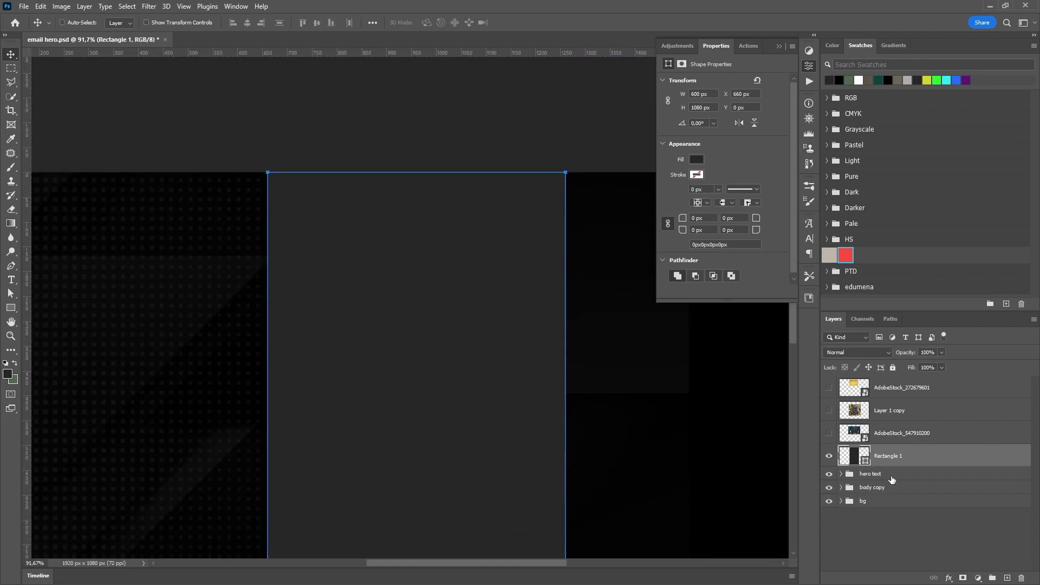
# Move the rectangle layer to the top of the bg group, behind the text, and collapse the group
pyautogui.click(841, 501)
pyautogui.moveTo(900, 462); pyautogui.dragTo(851, 488)
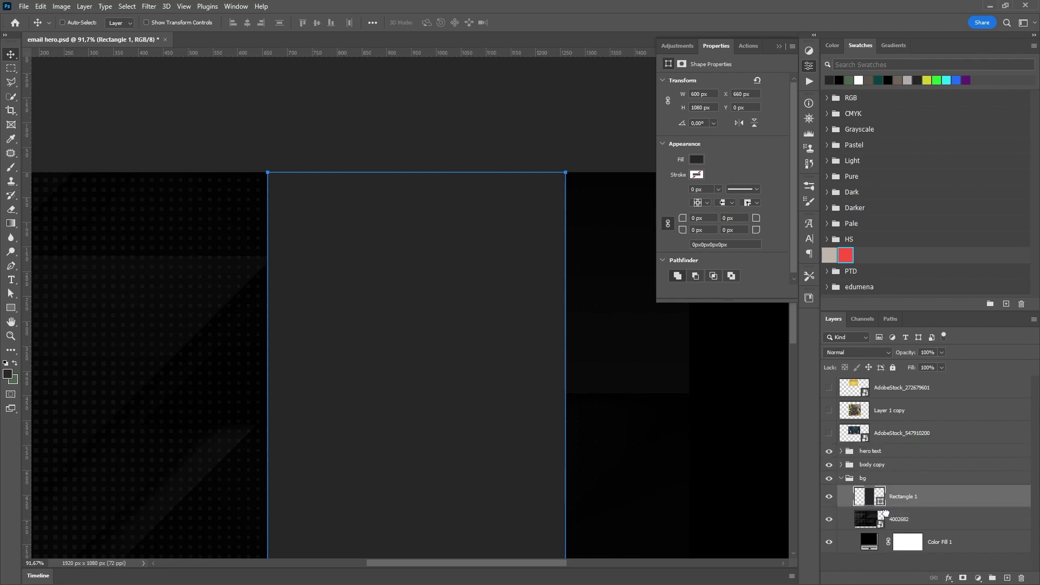
pyautogui.click(841, 480)
pyautogui.moveTo(463, 520); pyautogui.dragTo(429, 278)
pyautogui.moveTo(438, 355); pyautogui.dragTo(453, 447)
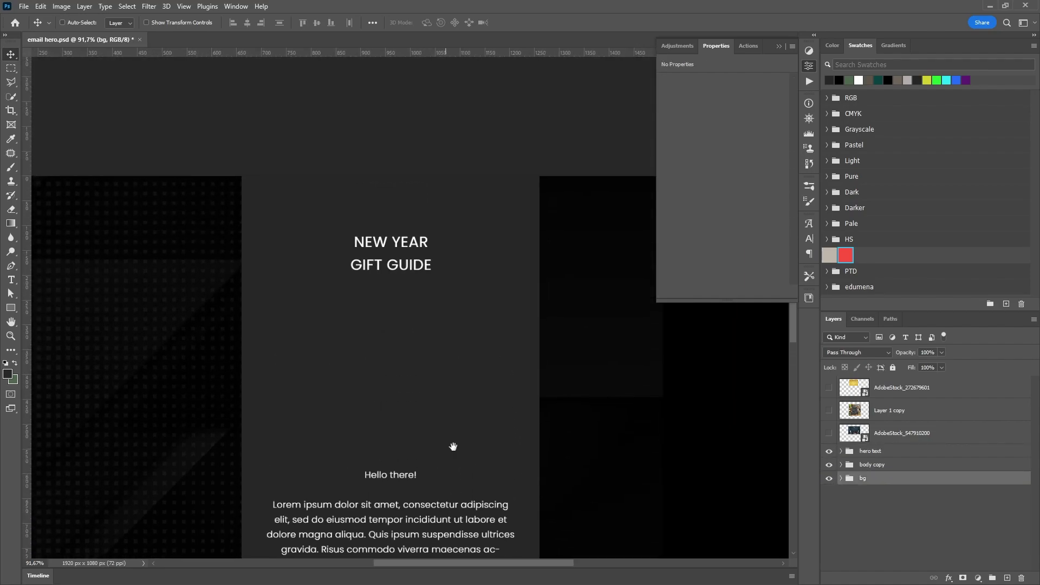
# Move the NEW YEAR text up, away from GIFT GUIDE, and change its font to Goudy Old Style
pyautogui.click(841, 451)
pyautogui.click(915, 476)
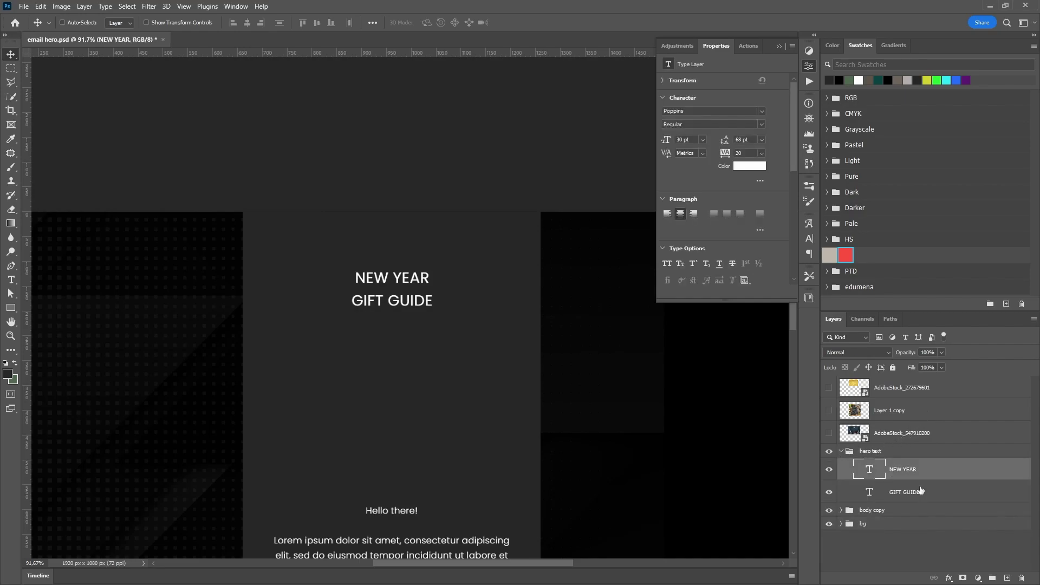
pyautogui.moveTo(423, 370); pyautogui.dragTo(422, 346)
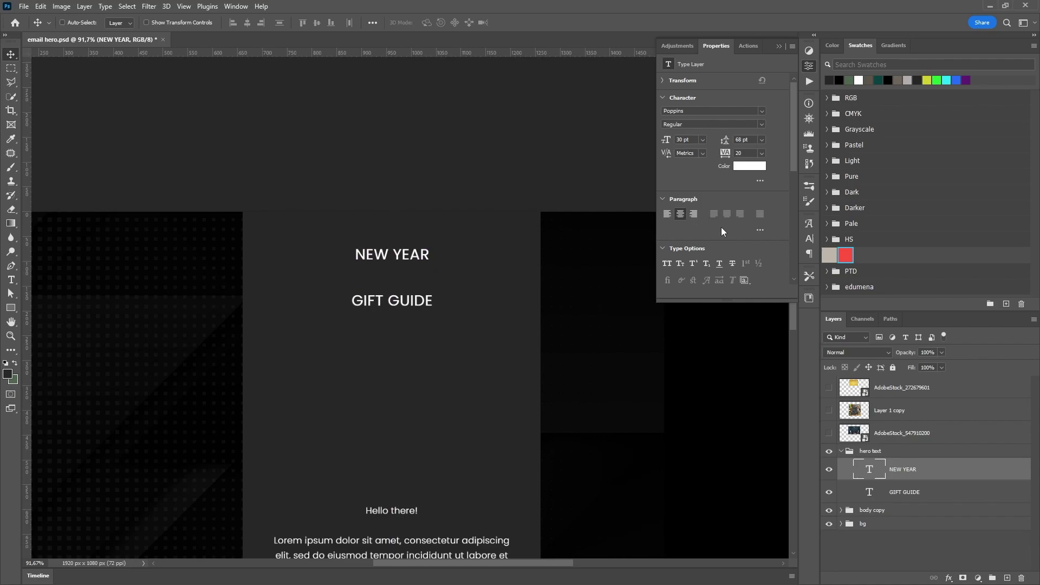
pyautogui.click(808, 242)
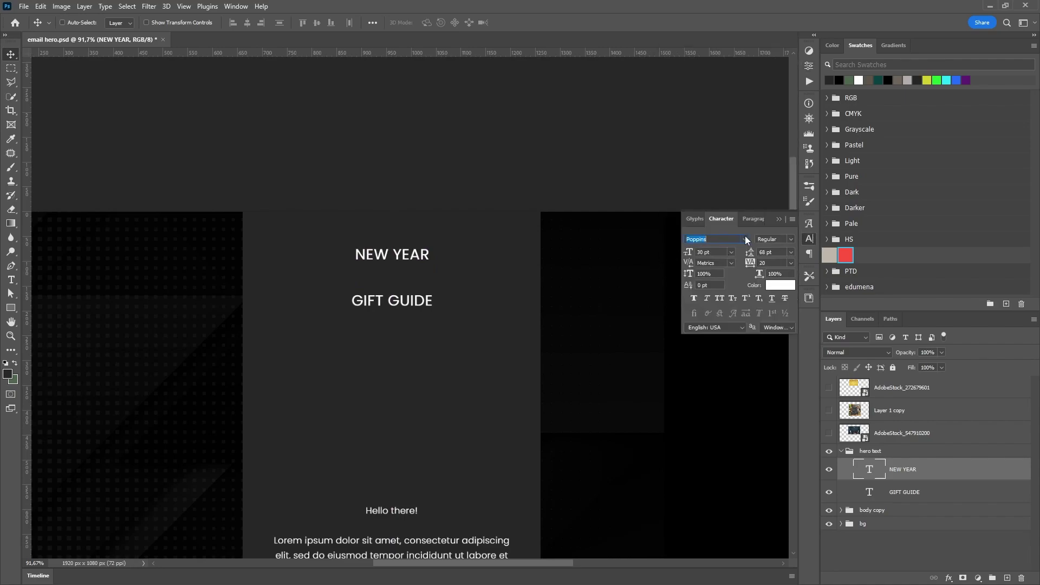
pyautogui.click(744, 239)
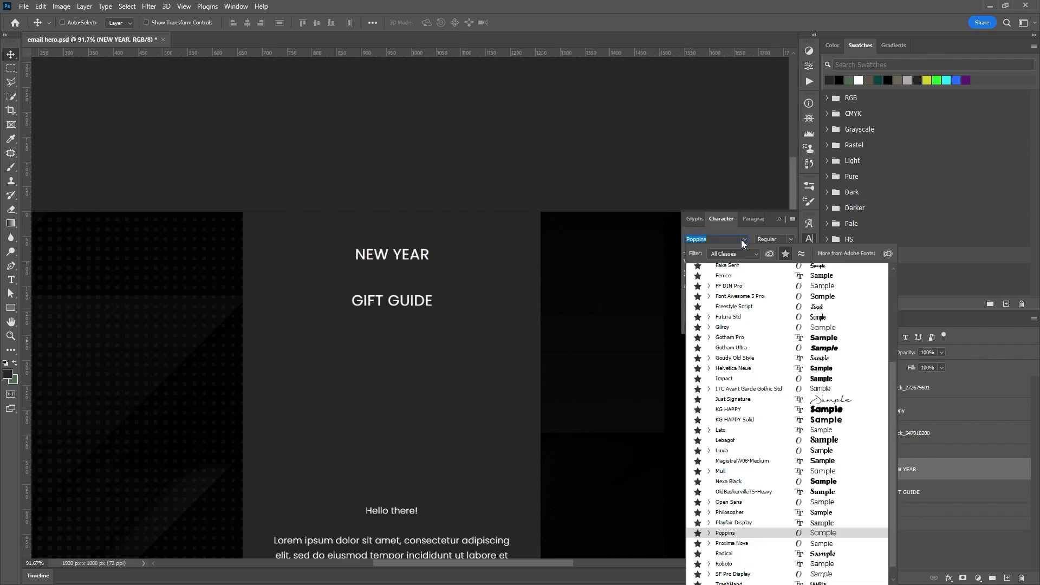
pyautogui.click(746, 362)
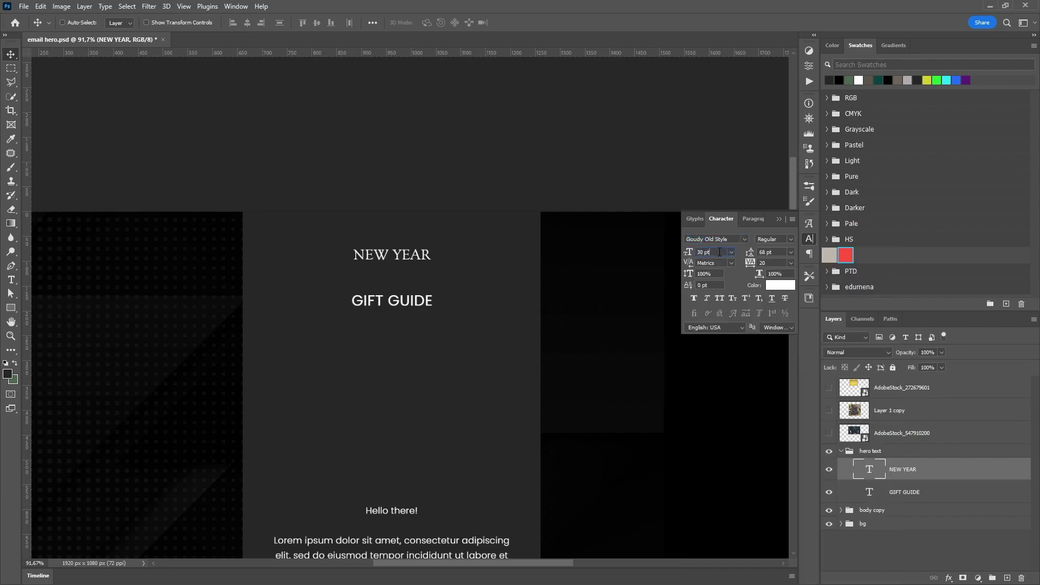
# Increase the NEW YEAR text size to 75 pt
pyautogui.hotkey('shift', 'Up')
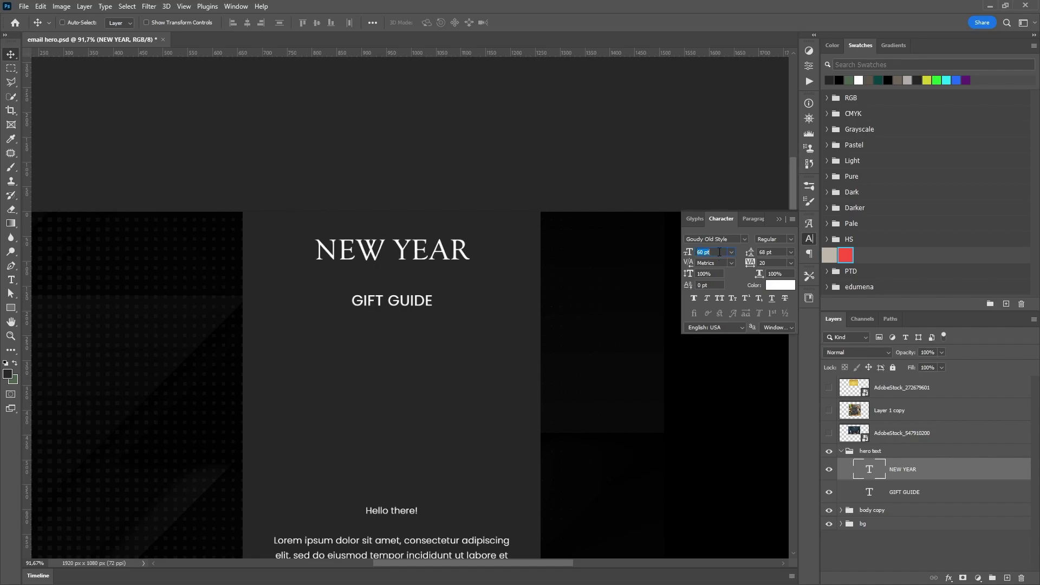
pyautogui.hotkey('shift', 'Up')
pyautogui.press('Up')
pyautogui.press('Up')
pyautogui.press('Up')
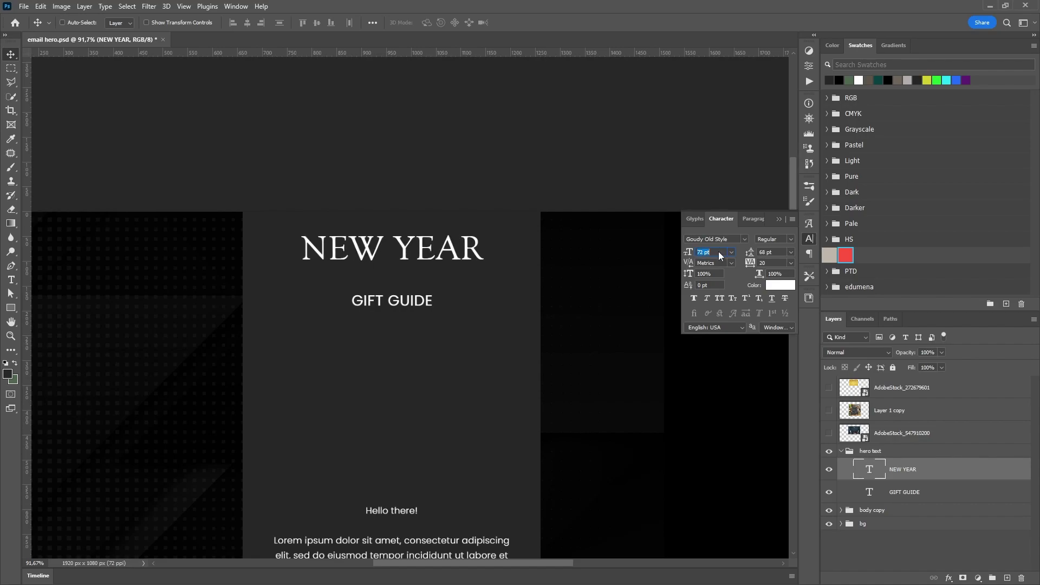
pyautogui.press('Up')
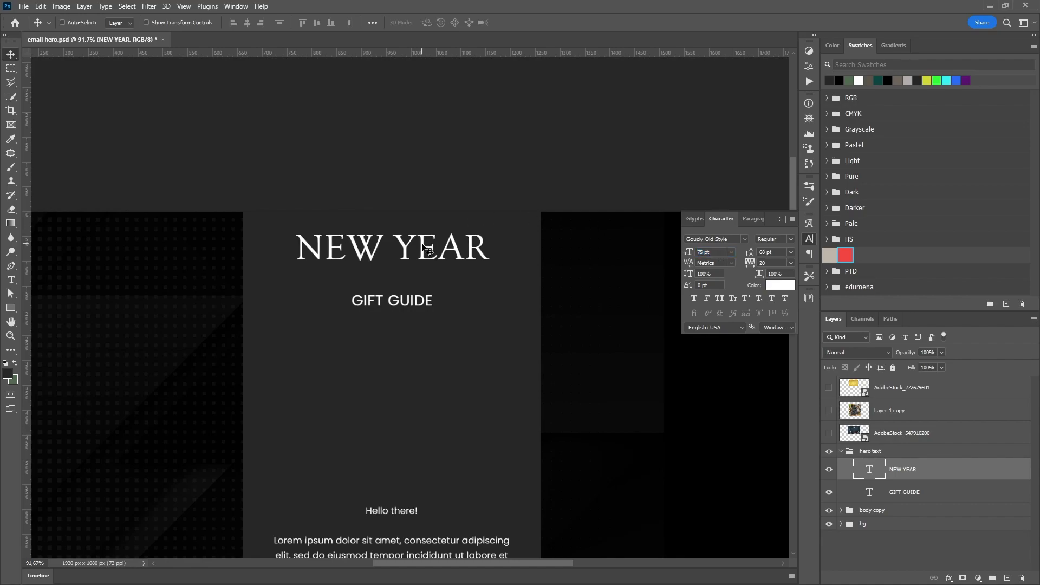
# Shift NEW YEAR slightly down and move GIFT GUIDE up close beneath it
pyautogui.moveTo(421, 244); pyautogui.dragTo(429, 267)
pyautogui.click(915, 493)
pyautogui.moveTo(453, 369); pyautogui.dragTo(454, 347)
# Change the GIFT GUIDE font to Cronos Pro
pyautogui.click(744, 240)
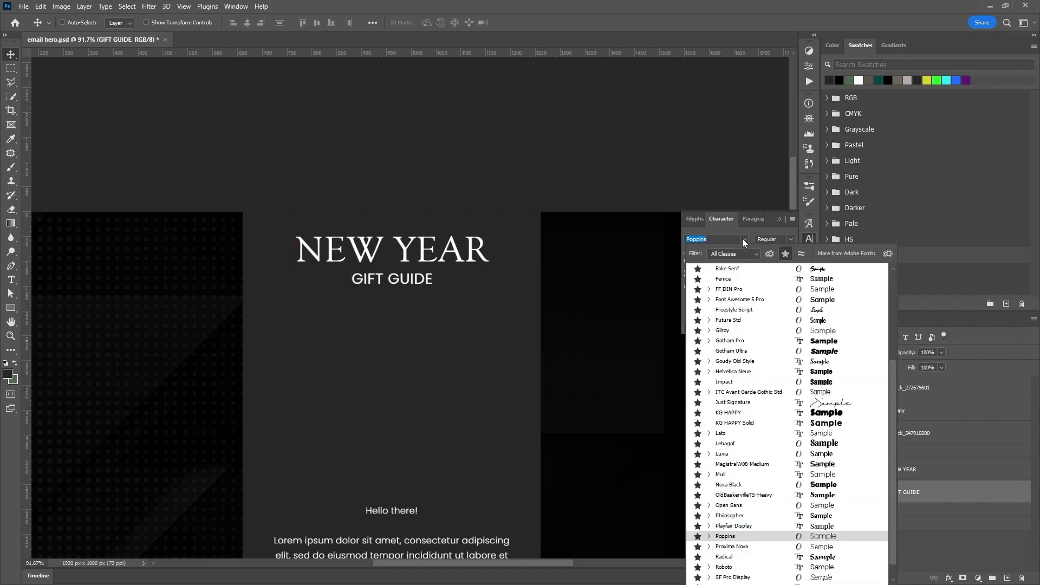
pyautogui.press('Up')
pyautogui.press('Up')
pyautogui.press('Up')
pyautogui.press('Up')
pyautogui.press('Up')
pyautogui.press('Up')
pyautogui.press('Up')
pyautogui.press('Up')
pyautogui.press('Up')
pyautogui.press('Up')
pyautogui.press('Up')
pyautogui.press('Up')
pyautogui.press('Up')
pyautogui.press('Up')
pyautogui.press('Up')
pyautogui.press('Up')
pyautogui.press('Up')
pyautogui.press('Up')
pyautogui.press('Up')
pyautogui.press('Up')
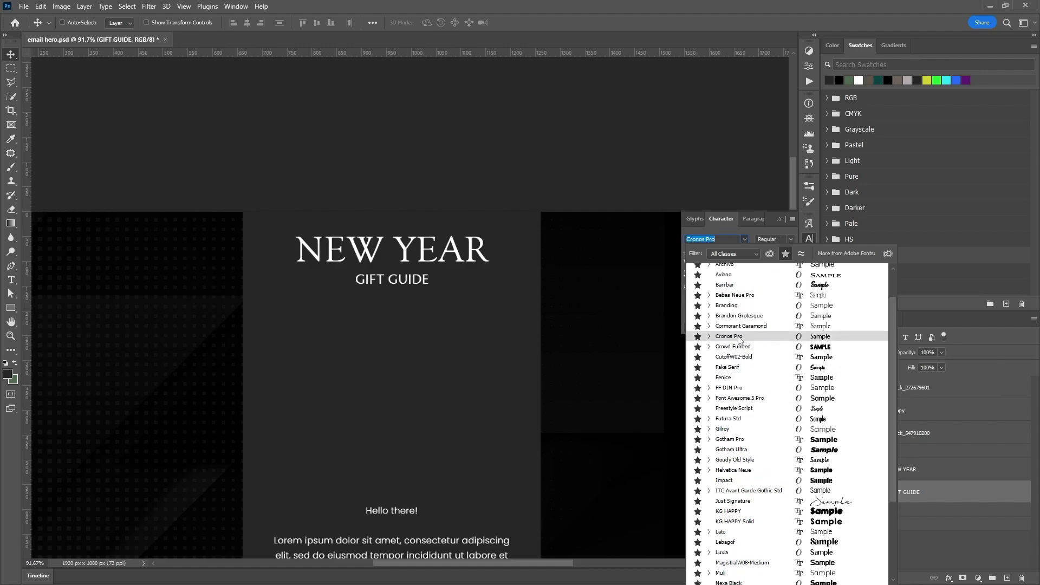
pyautogui.click(740, 336)
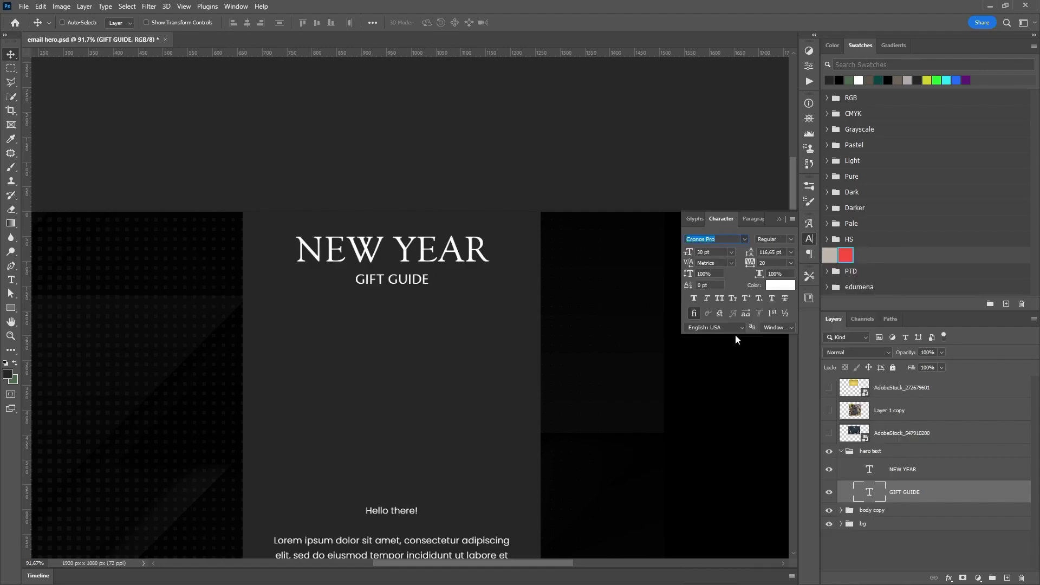
# Set the GIFT GUIDE text to the Display font style at 40 pt
pyautogui.click(793, 242)
pyautogui.press('Down')
pyautogui.press('Down')
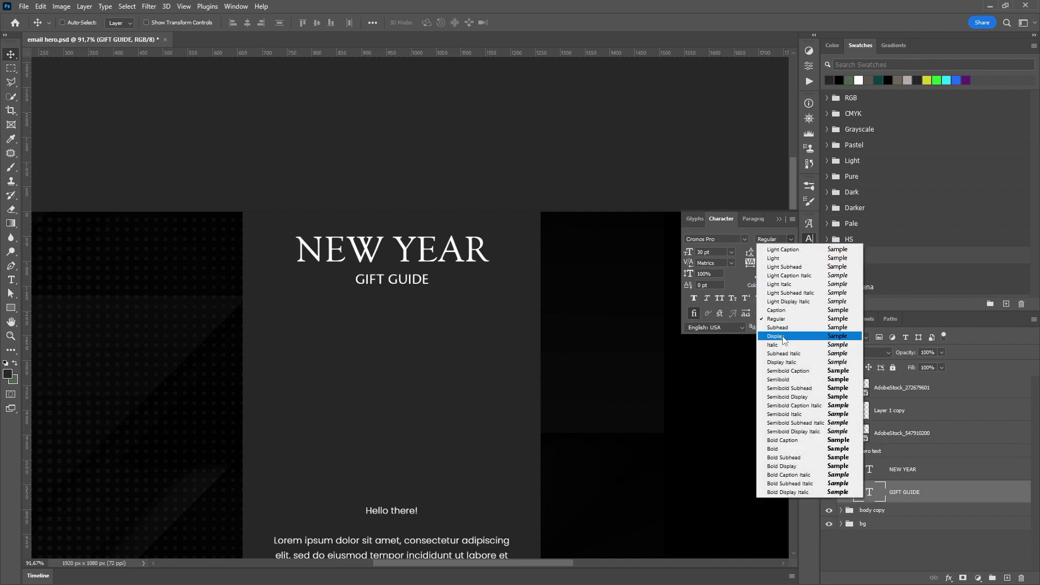
pyautogui.press('Return')
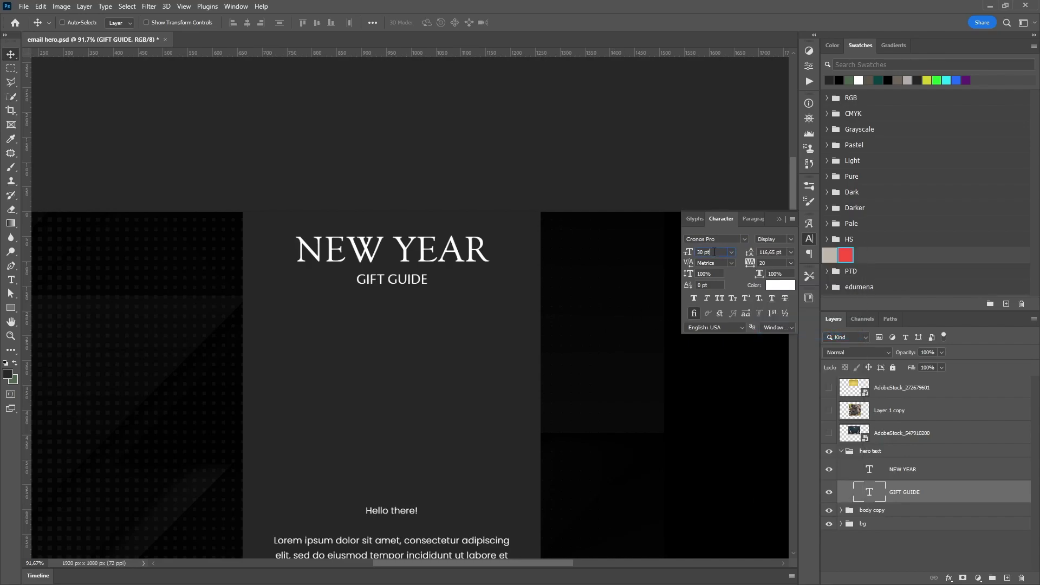
pyautogui.hotkey('shift', 'Up')
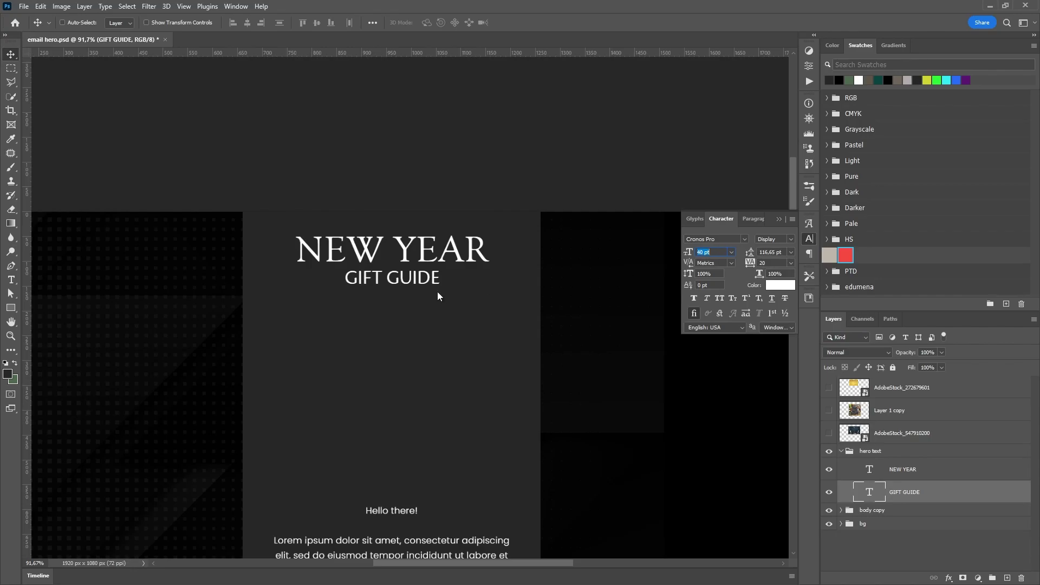
# Move the hero text group slightly up in the column and place it above the image layers in the layer stack
pyautogui.scroll(4, 388, 295)
pyautogui.scroll(-4, 388, 293)
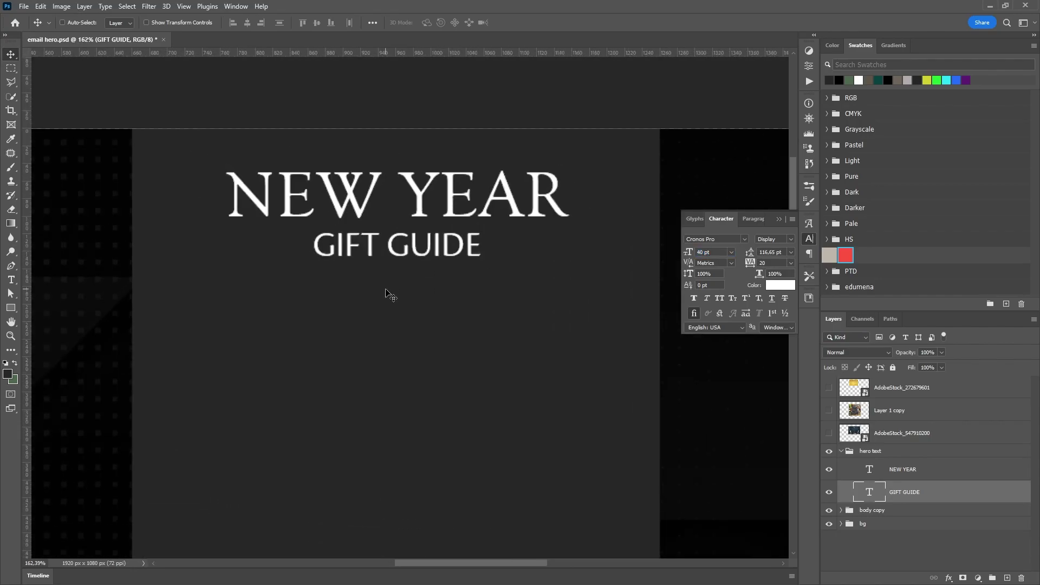
pyautogui.moveTo(395, 297); pyautogui.dragTo(413, 258)
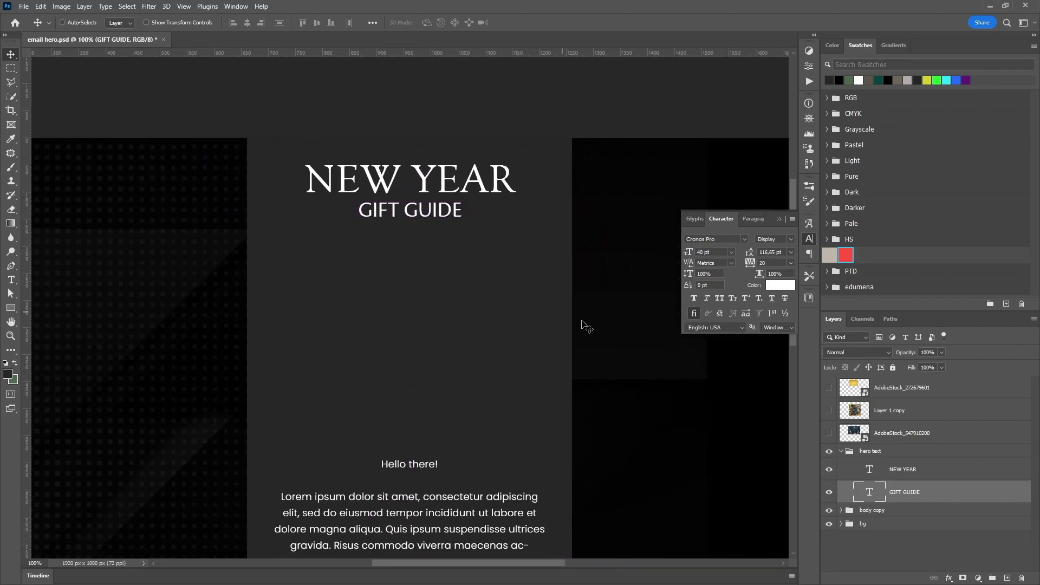
pyautogui.click(879, 453)
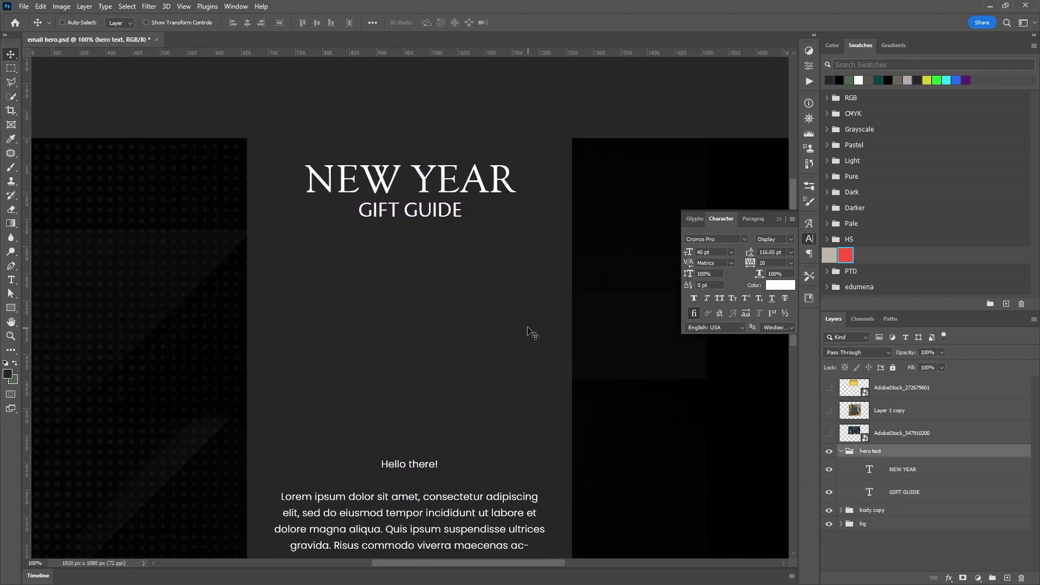
pyautogui.moveTo(508, 310); pyautogui.dragTo(499, 328)
pyautogui.moveTo(457, 392); pyautogui.dragTo(419, 383)
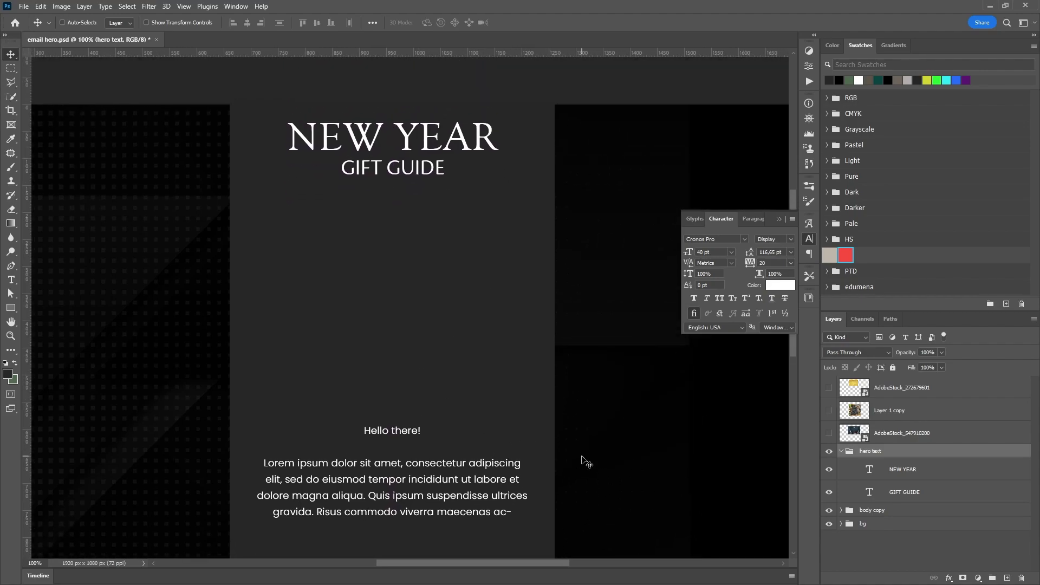
pyautogui.click(840, 452)
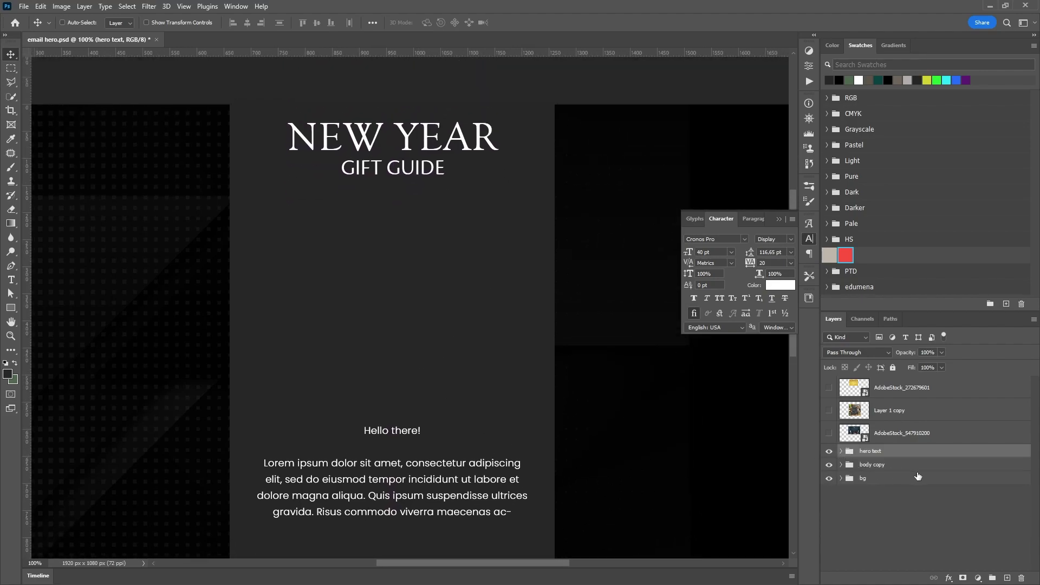
pyautogui.moveTo(899, 456); pyautogui.dragTo(896, 382)
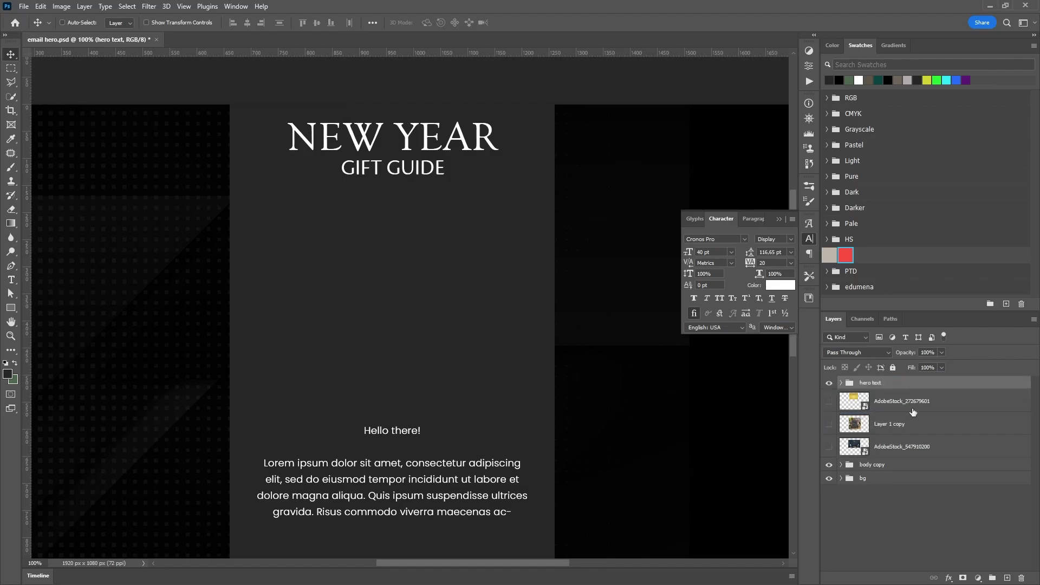
# Show the AdobeStock_547910200 Christmas podium image and shift it slightly down beneath the heading
pyautogui.click(828, 423)
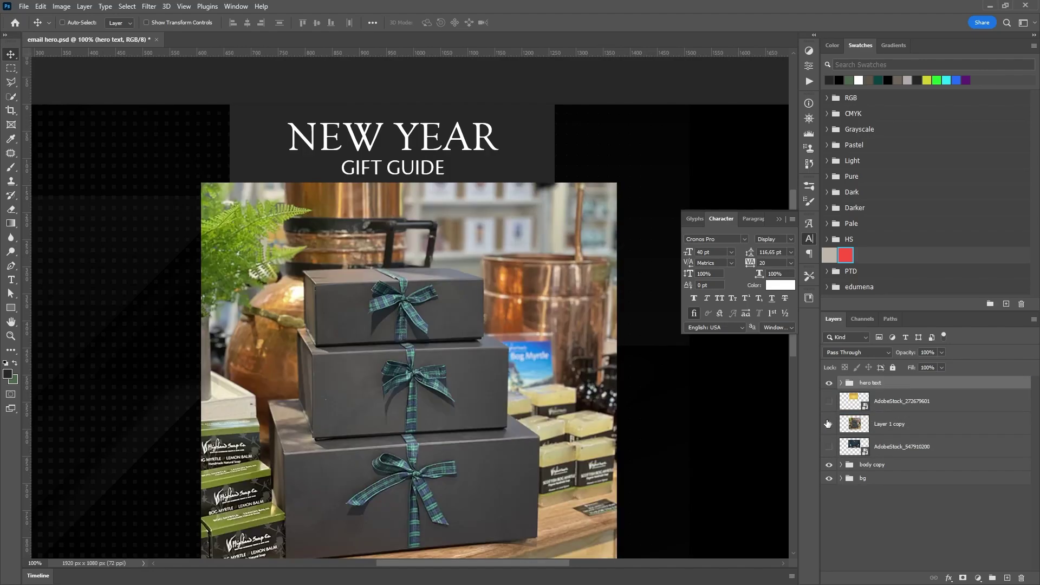
pyautogui.click(828, 423)
pyautogui.click(827, 448)
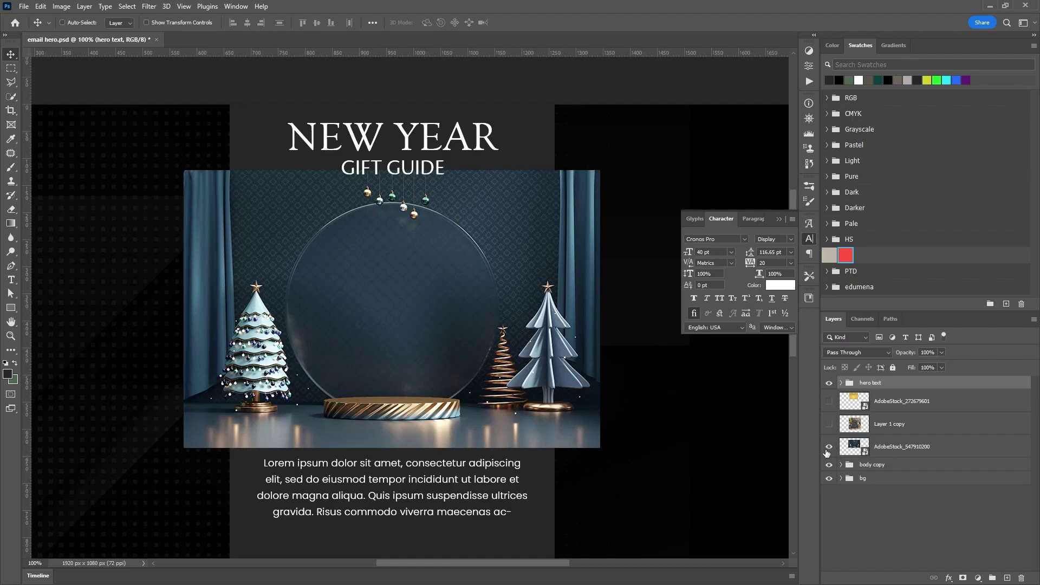
pyautogui.click(865, 456)
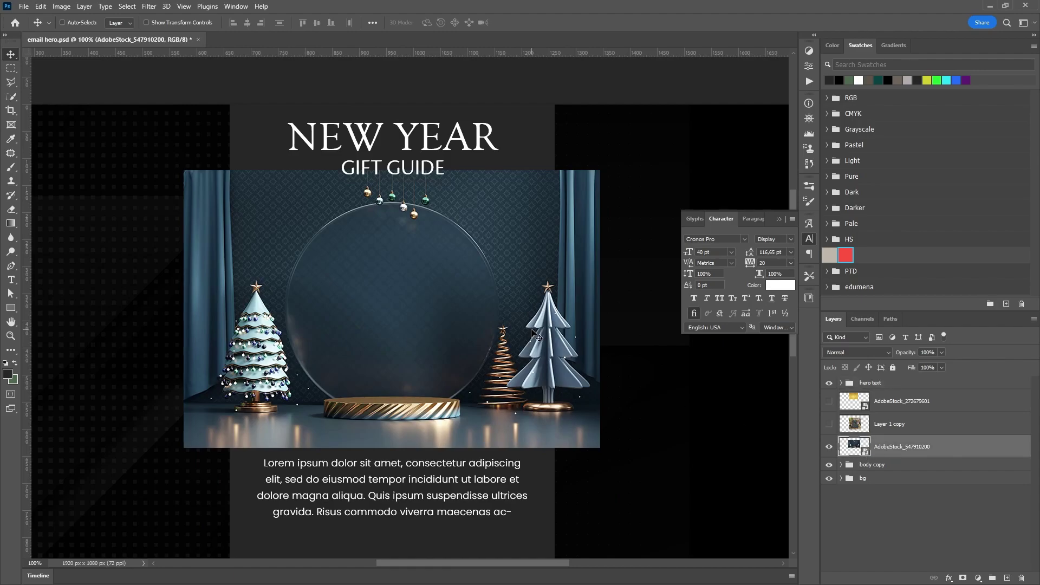
pyautogui.moveTo(532, 334); pyautogui.dragTo(447, 352)
pyautogui.moveTo(429, 388); pyautogui.dragTo(423, 248)
pyautogui.moveTo(425, 212); pyautogui.dragTo(424, 220)
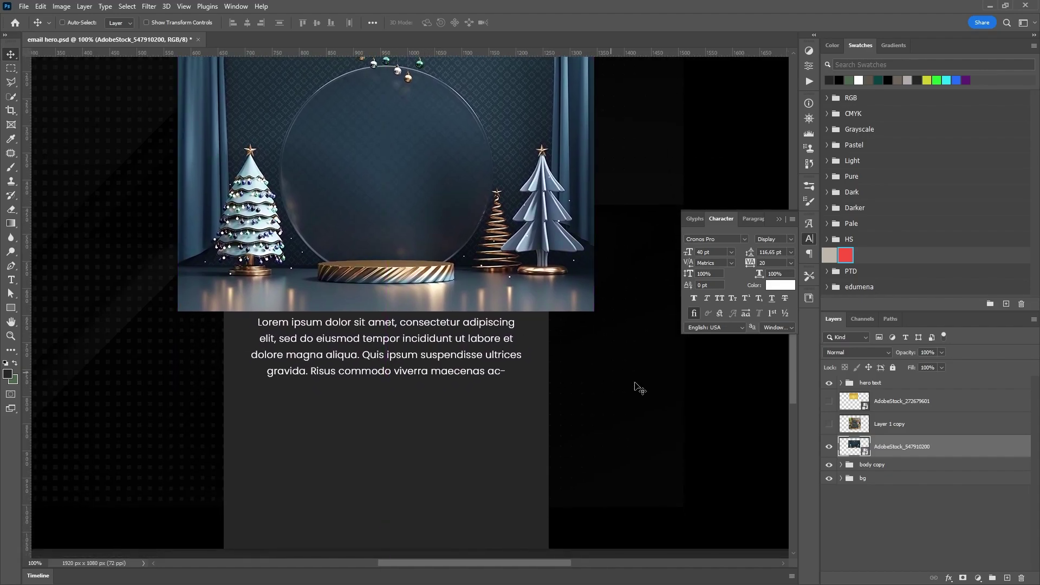
# Move the body copy group down to leave space for a button between the image and the greeting
pyautogui.click(886, 464)
pyautogui.moveTo(472, 327); pyautogui.dragTo(465, 429)
pyautogui.moveTo(438, 271)
pyautogui.mouseDown()
pyautogui.moveTo(422, 415)
pyautogui.moveTo(429, 256)
pyautogui.mouseUp()
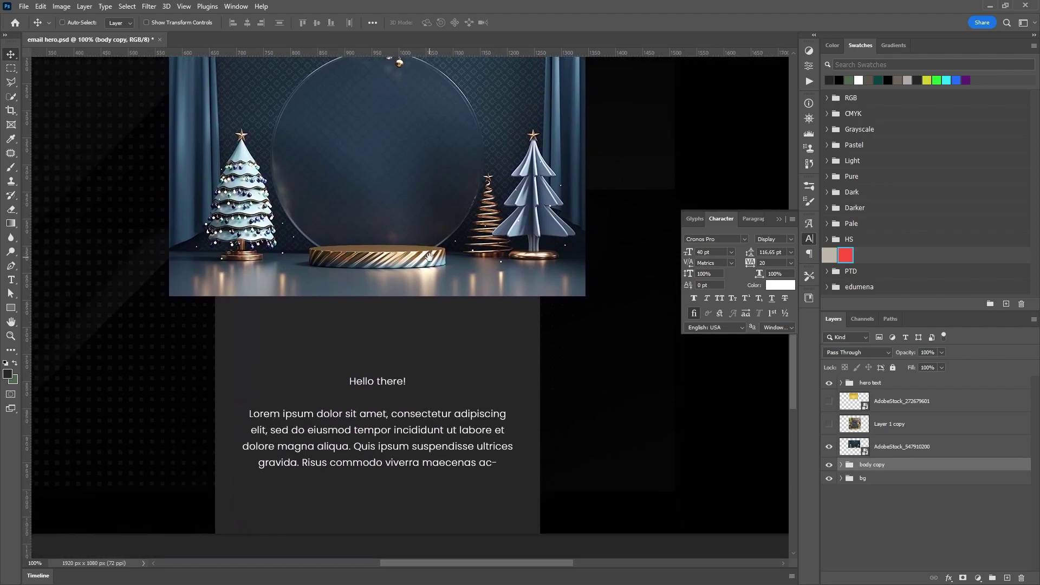
pyautogui.moveTo(409, 324); pyautogui.dragTo(408, 341)
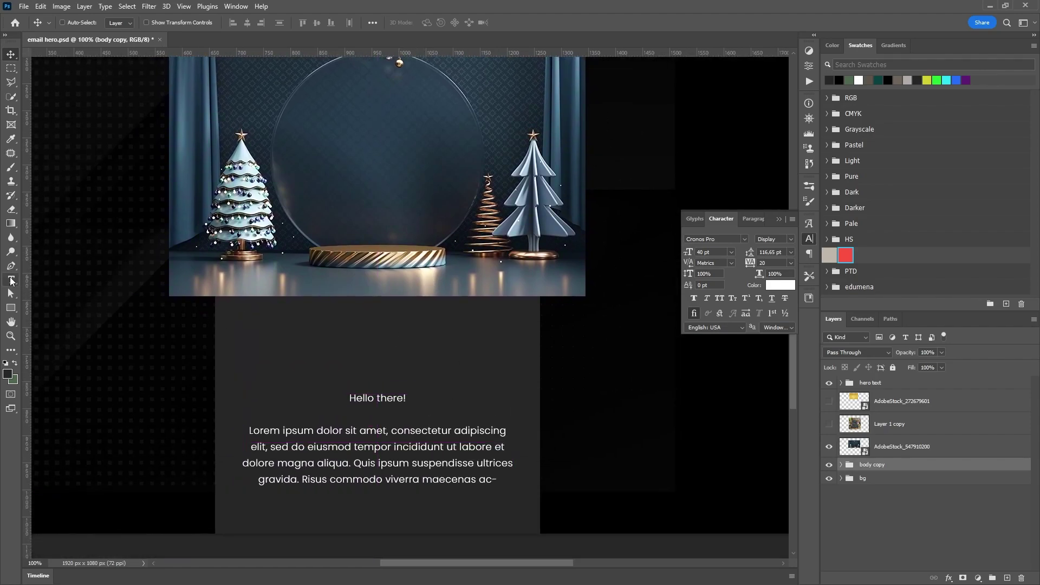
# Add a SHOP NOW text line between the podium image and the body copy
pyautogui.click(11, 279)
pyautogui.click(365, 351)
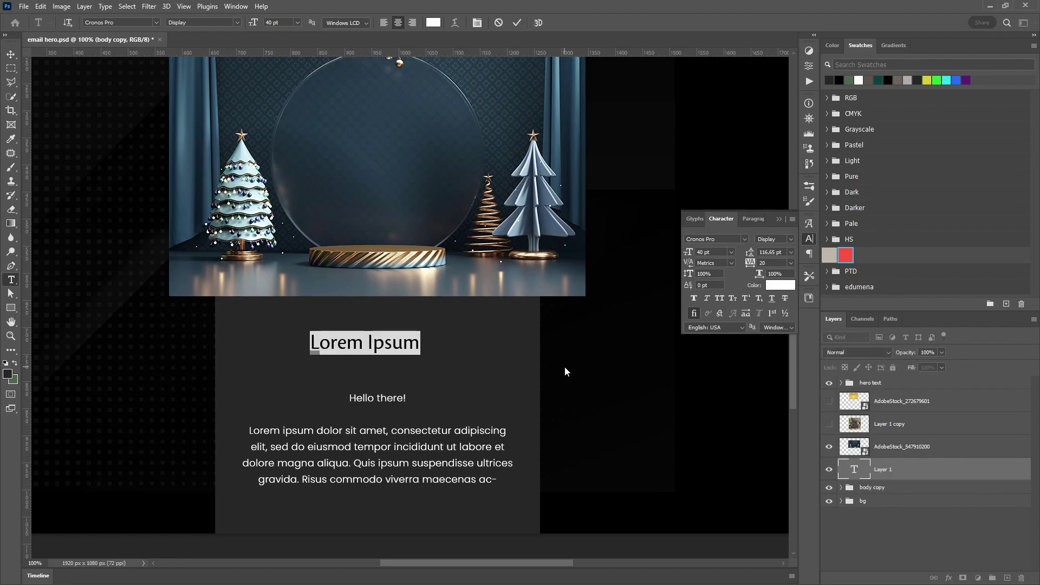
pyautogui.write('SHOP ')
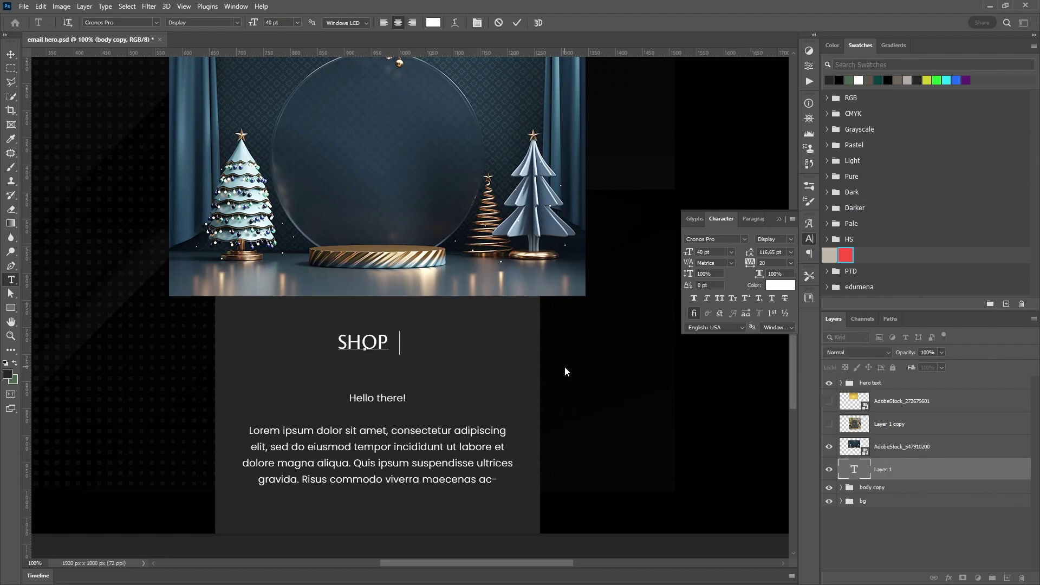
pyautogui.write('NOW')
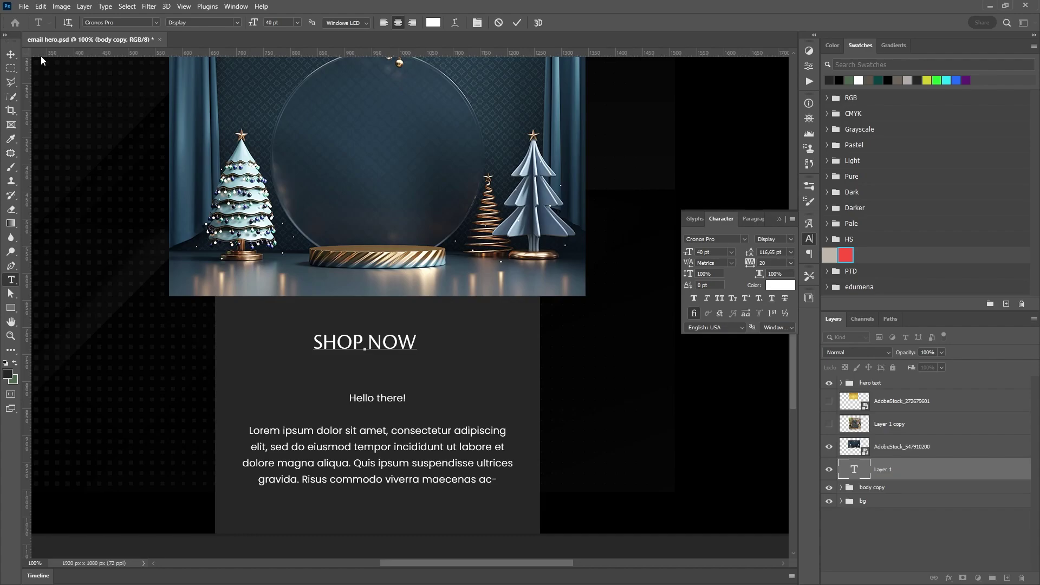
pyautogui.click(11, 54)
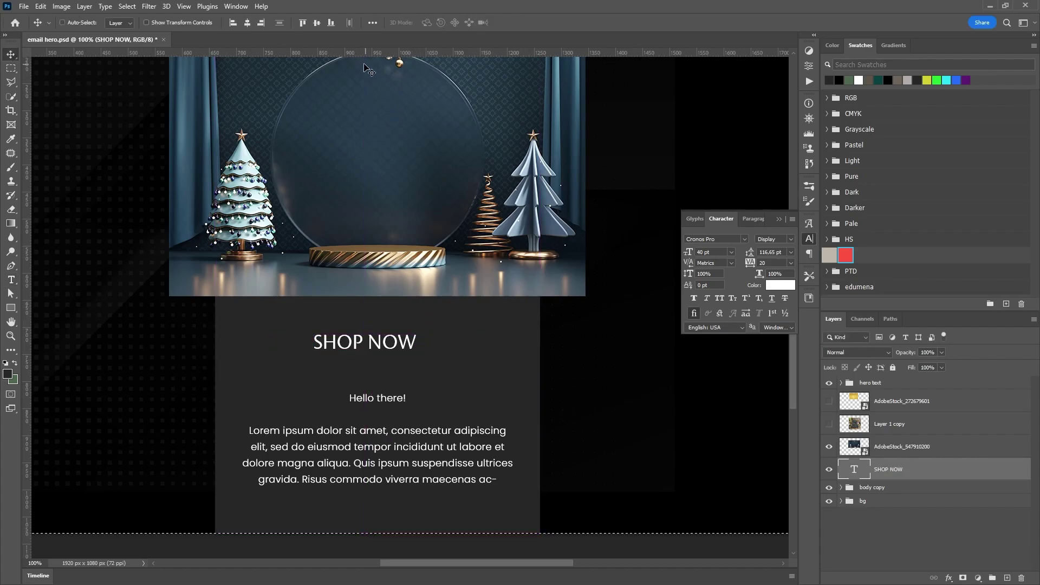
# Center the SHOP NOW text horizontally on the canvas and set its size to 26 pt
pyautogui.click(247, 23)
pyautogui.press('ctrl')
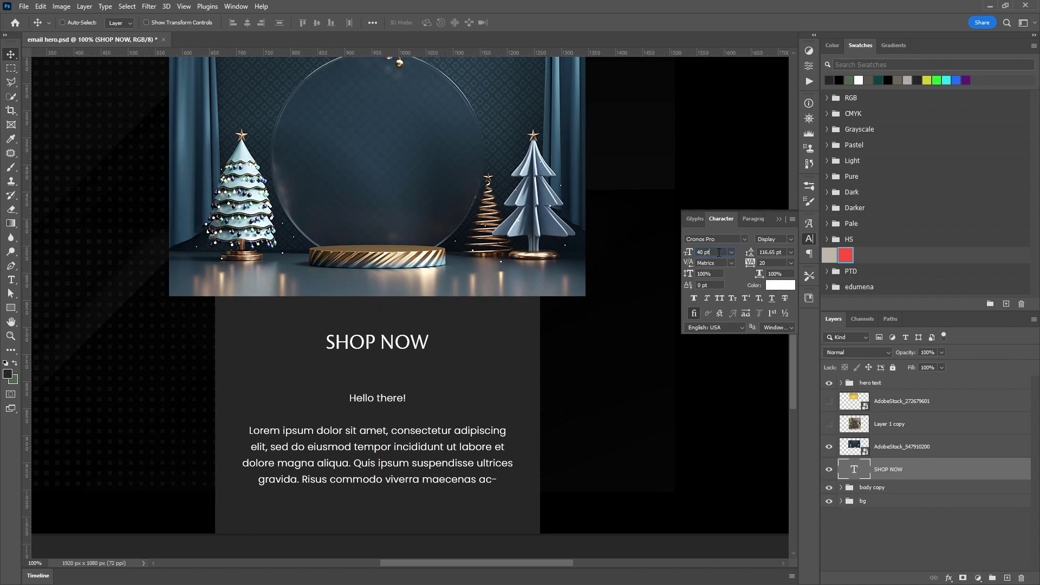
pyautogui.scroll(-10, 719, 252)
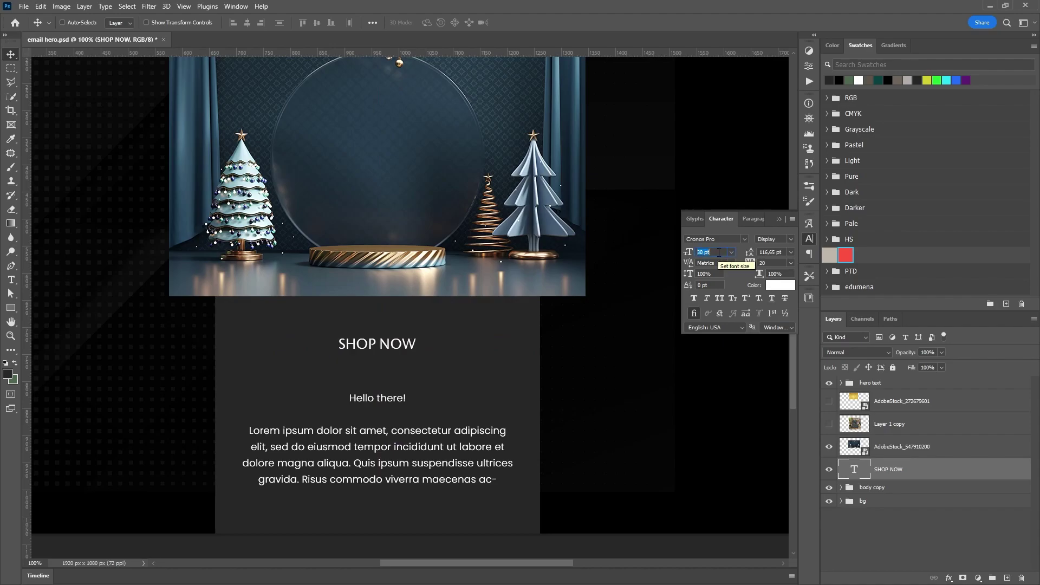
pyautogui.scroll(-4, 718, 252)
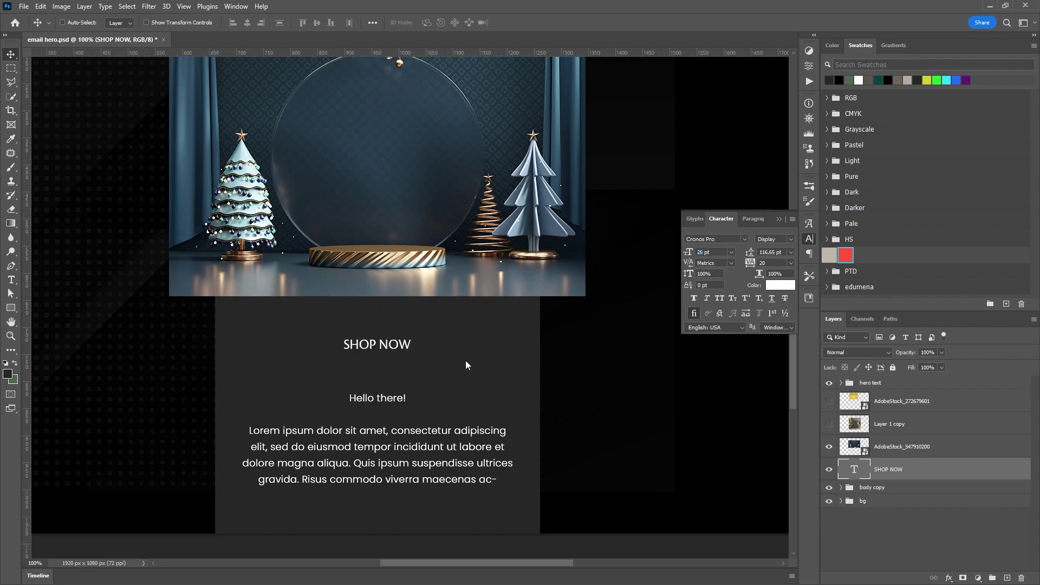
# Draw a black rectangle about 209 x 63 px around SHOP NOW and round its corners to 31 px
pyautogui.scroll(5, 427, 363)
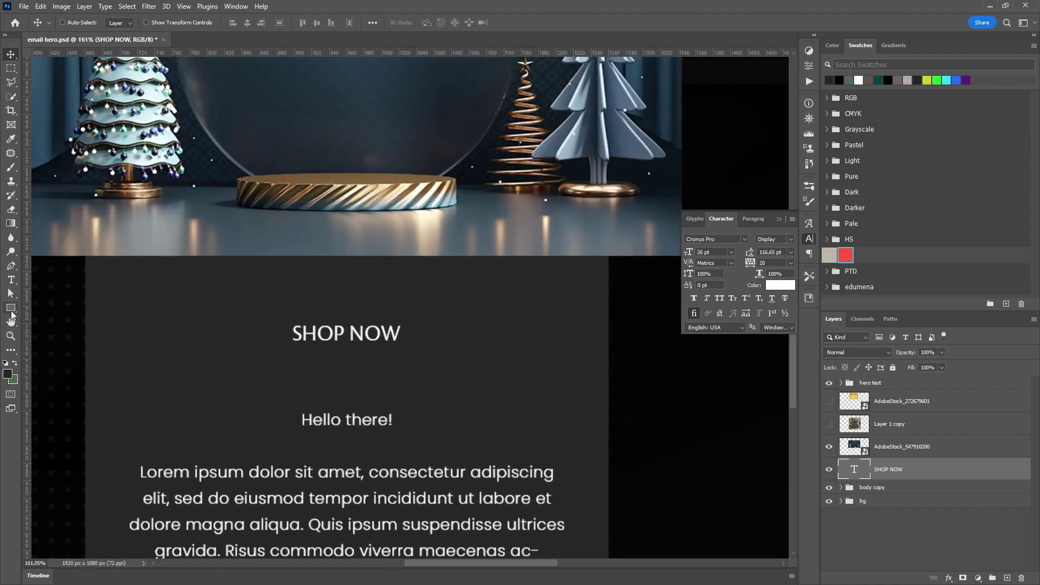
pyautogui.click(11, 308)
pyautogui.moveTo(259, 311); pyautogui.dragTo(435, 359)
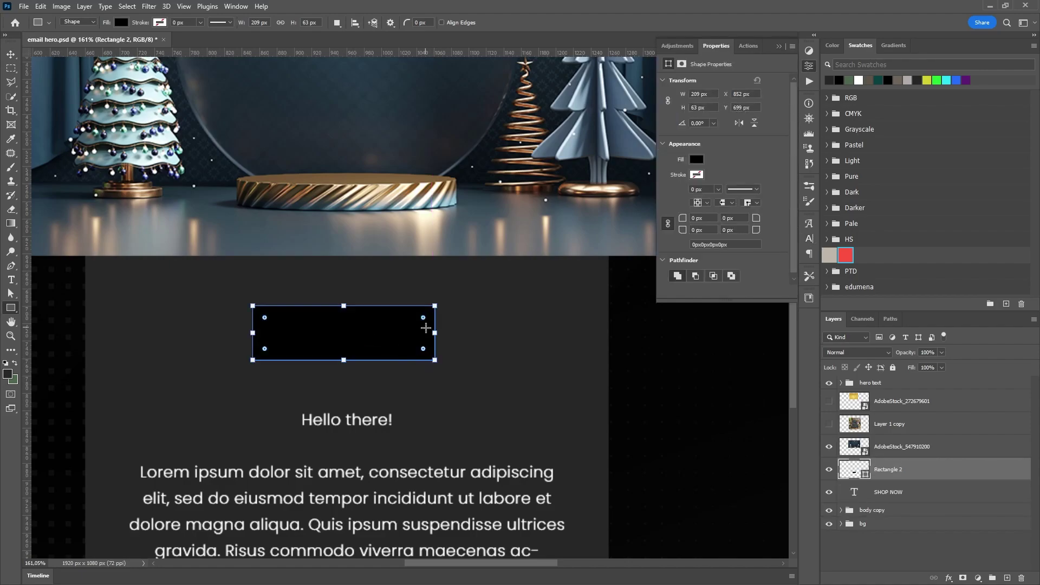
pyautogui.moveTo(423, 318); pyautogui.dragTo(395, 332)
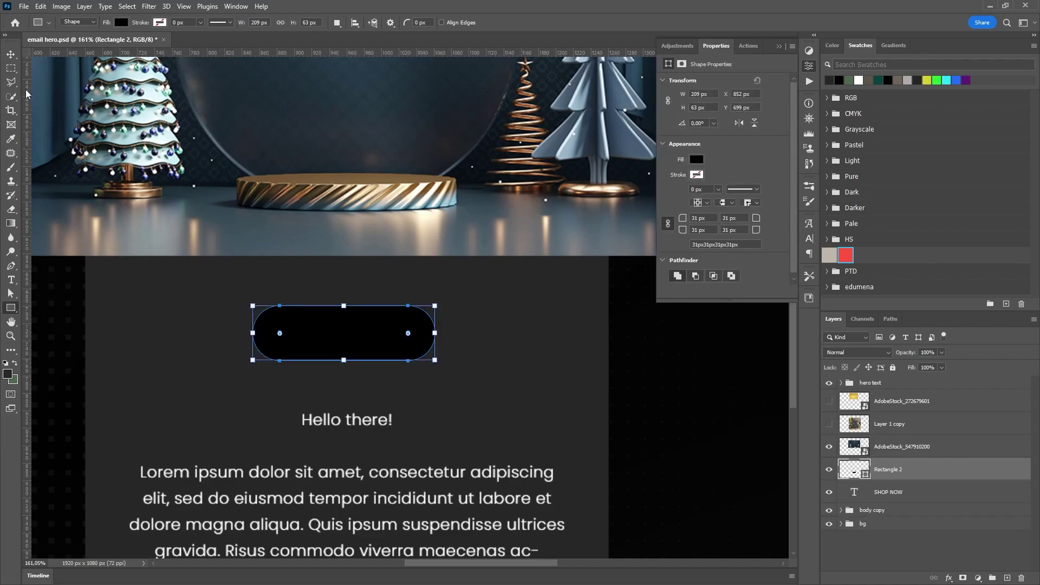
# Place the rounded rectangle behind the SHOP NOW text and center both horizontally on the canvas, aligning the text within the button
pyautogui.click(11, 54)
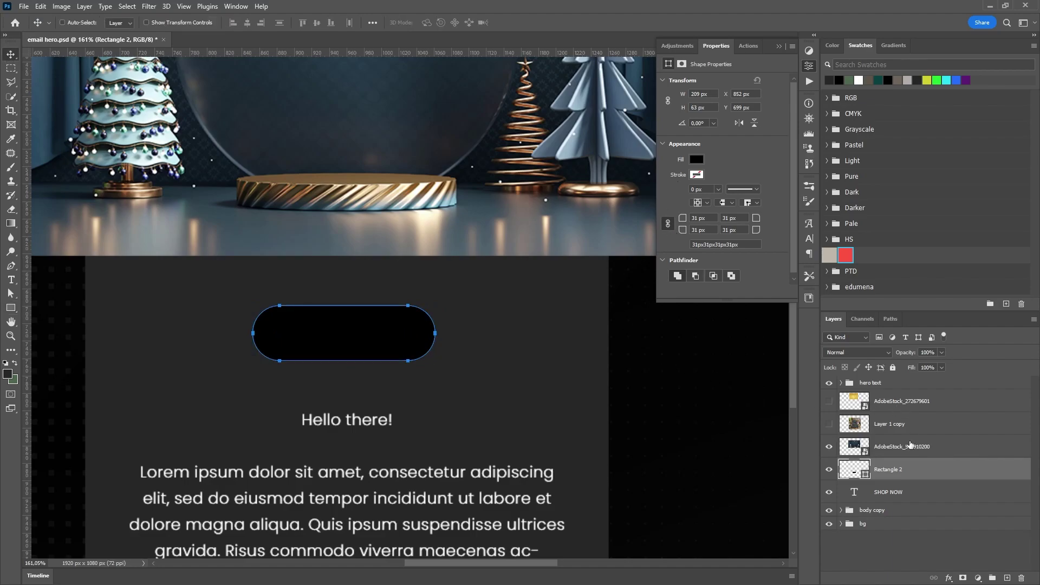
pyautogui.moveTo(914, 481); pyautogui.dragTo(915, 503)
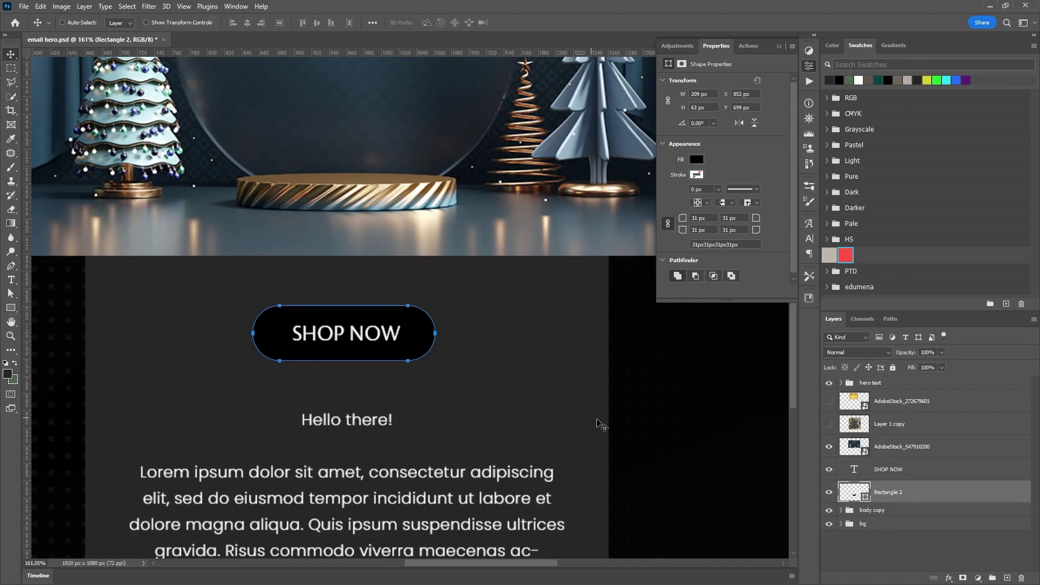
pyautogui.keyDown('ctrl'); pyautogui.click(907, 480); pyautogui.keyUp('ctrl')
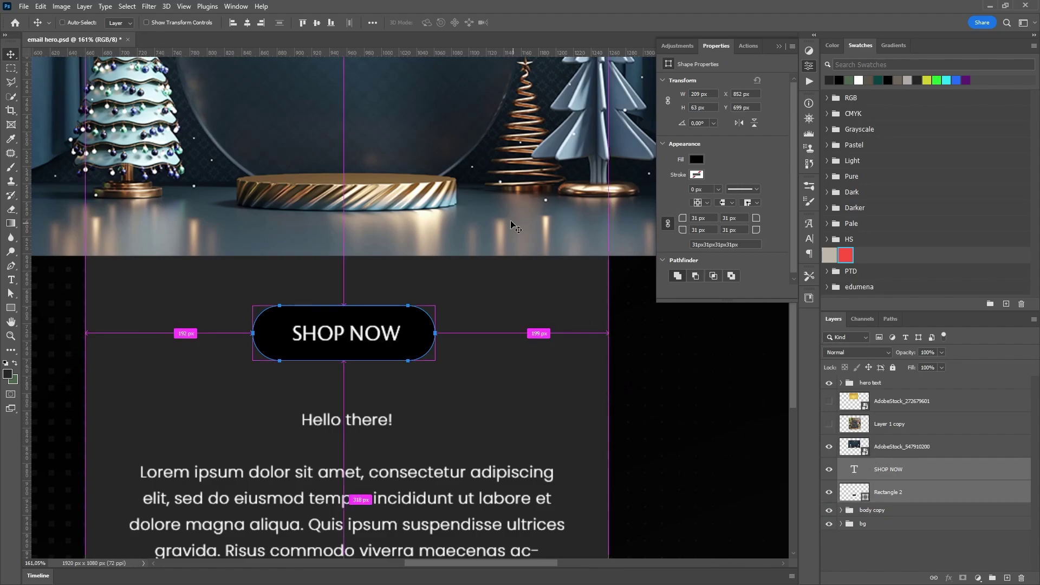
pyautogui.click(247, 23)
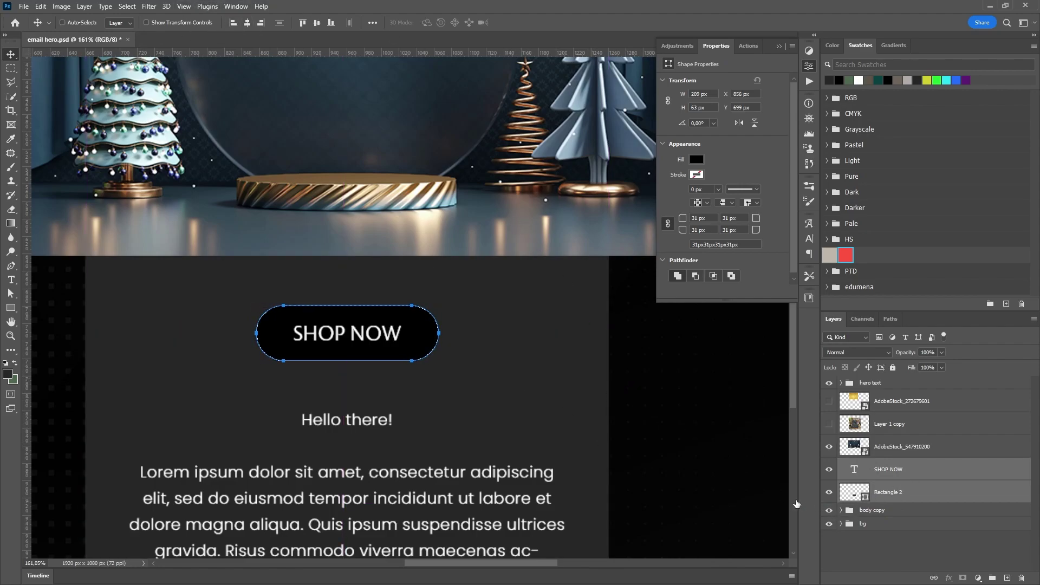
pyautogui.click(894, 470)
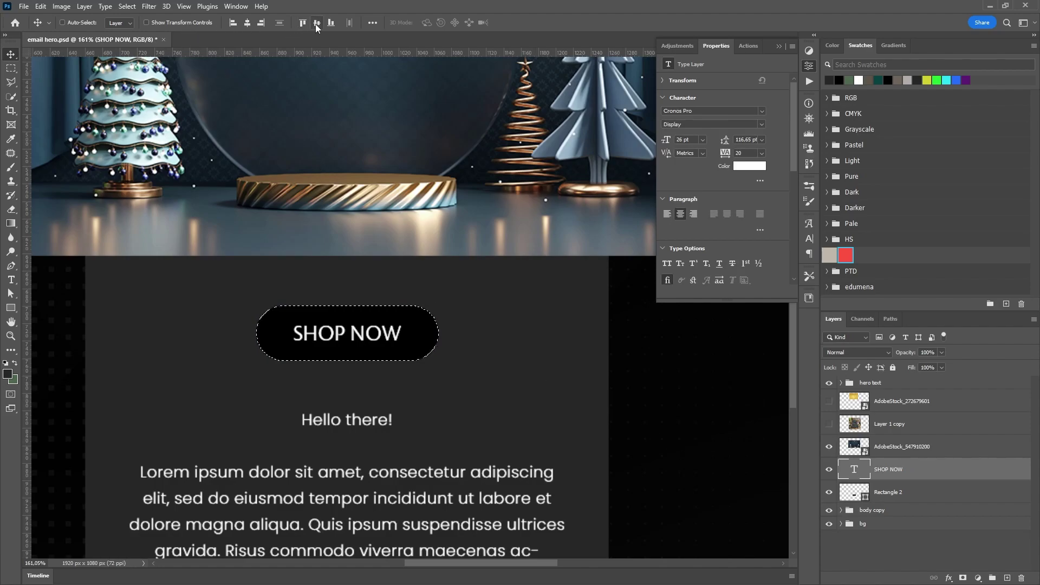
pyautogui.hotkey('ctrl', 'd')
# Group the SHOP NOW text with its rectangle and name the group CTA Shop Now
pyautogui.keyDown('shift'); pyautogui.click(902, 494); pyautogui.keyUp('shift')
pyautogui.hotkey('ctrl', 'g')
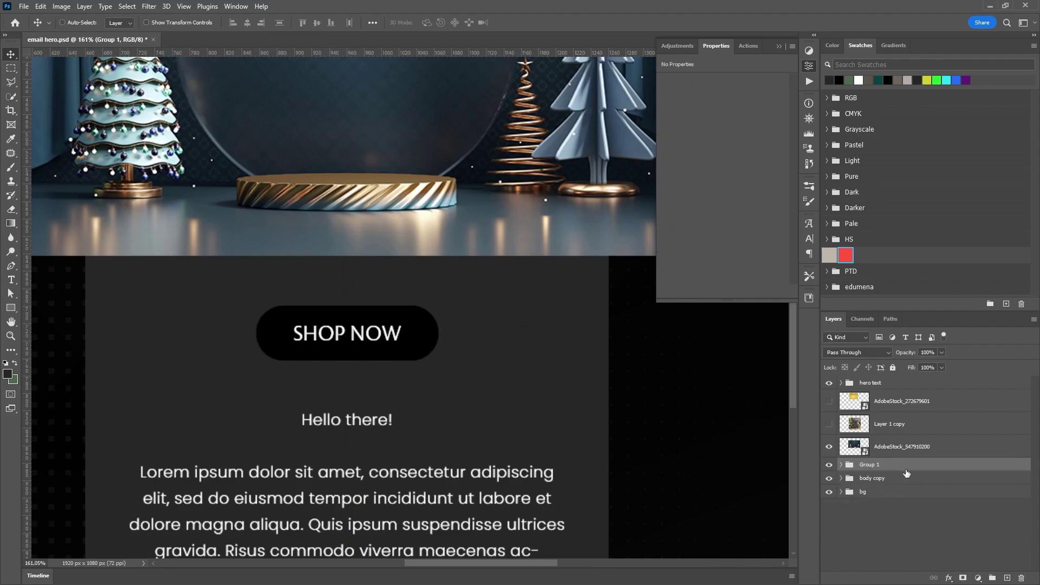
pyautogui.doubleClick(877, 465)
pyautogui.write('CTA Shop Now')
pyautogui.press('Return')
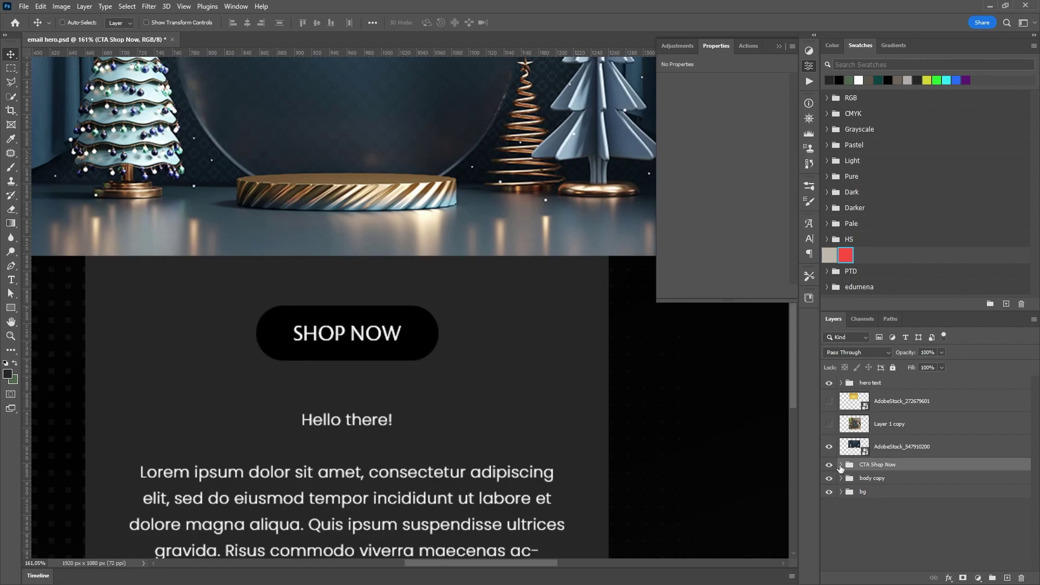
# Fill the button rectangle in the CTA Shop Now group with the muted green swatch
pyautogui.click(840, 465)
pyautogui.click(898, 507)
pyautogui.scroll(-5, 433, 445)
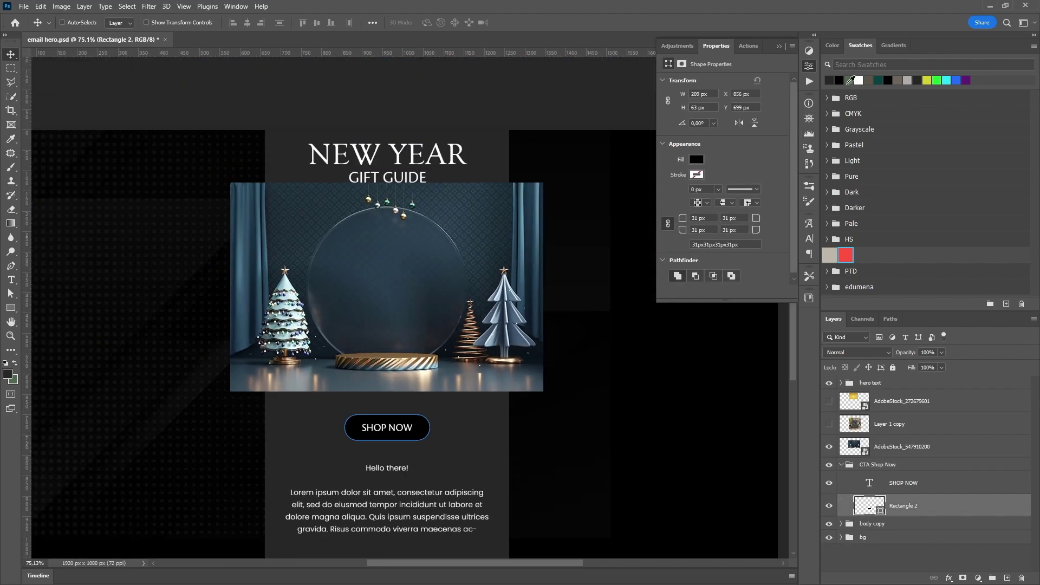
pyautogui.click(849, 81)
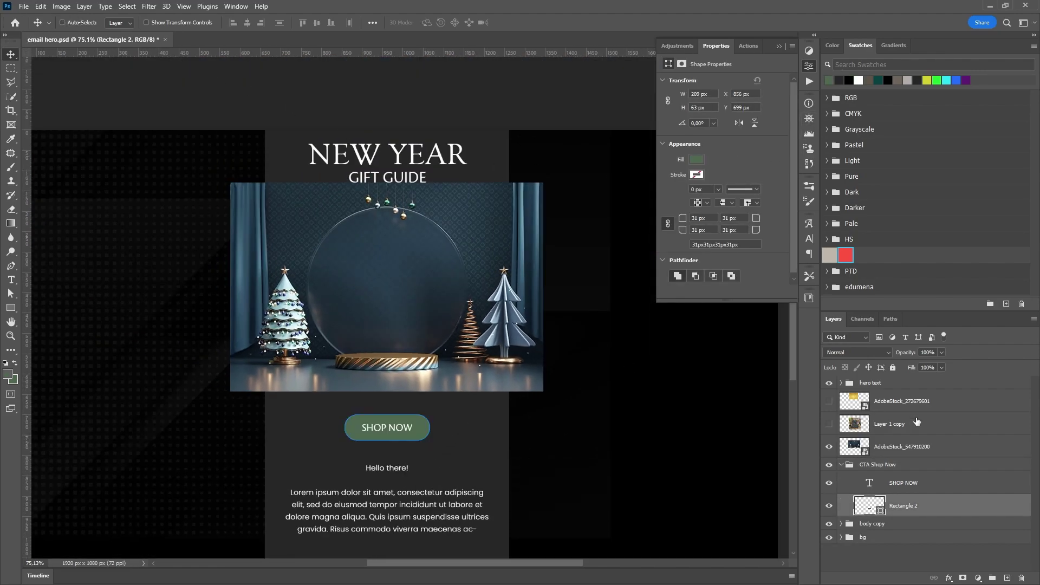
# Move the CTA Shop Now group down about 27 px, closer to the body copy
pyautogui.click(842, 466)
pyautogui.scroll(-3, 480, 364)
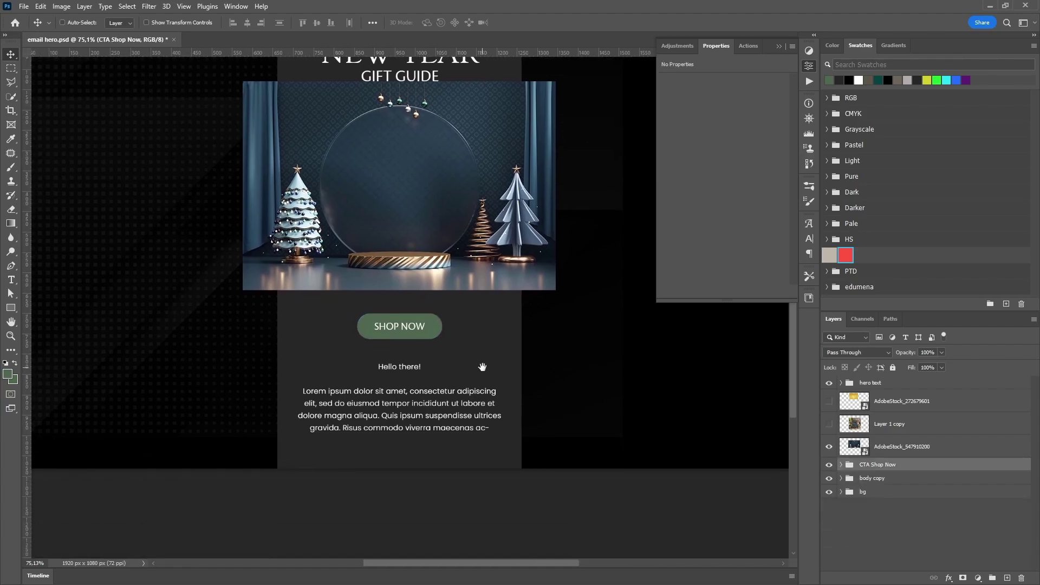
pyautogui.moveTo(457, 367); pyautogui.dragTo(428, 464)
# Scale the SHOP NOW button rectangle to about 87.3% of its height, keep its full width, and reselect the CTA Shop Now group
pyautogui.scroll(3, 393, 463)
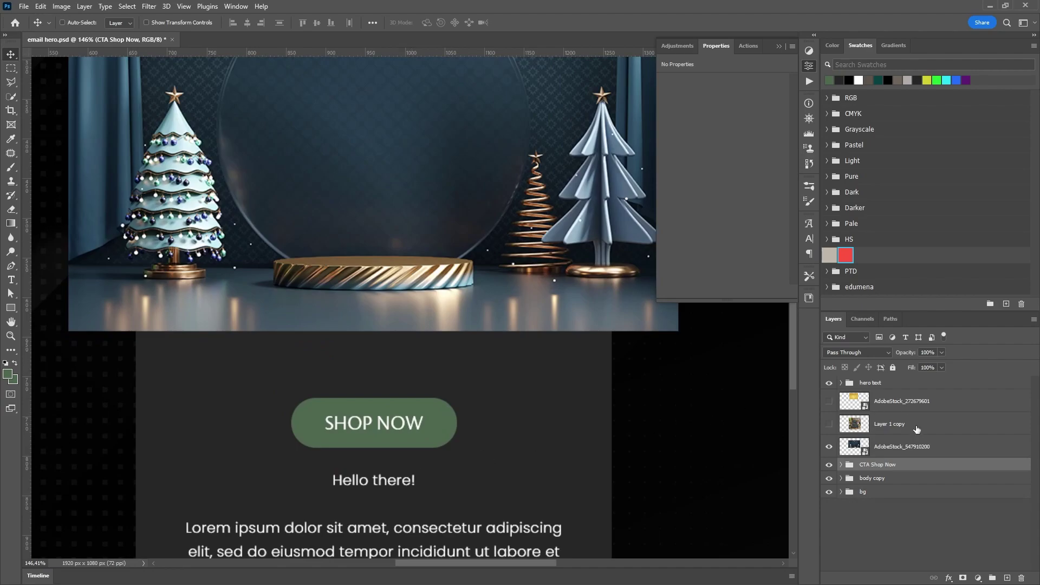
pyautogui.click(840, 464)
pyautogui.click(903, 506)
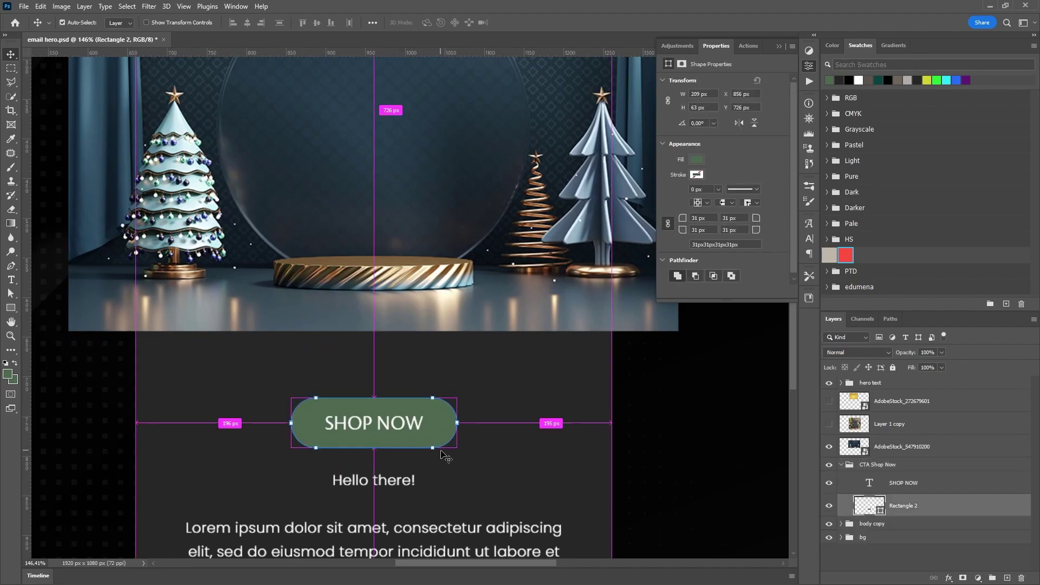
pyautogui.hotkey('ctrl', 't')
pyautogui.moveTo(373, 398); pyautogui.dragTo(373, 401)
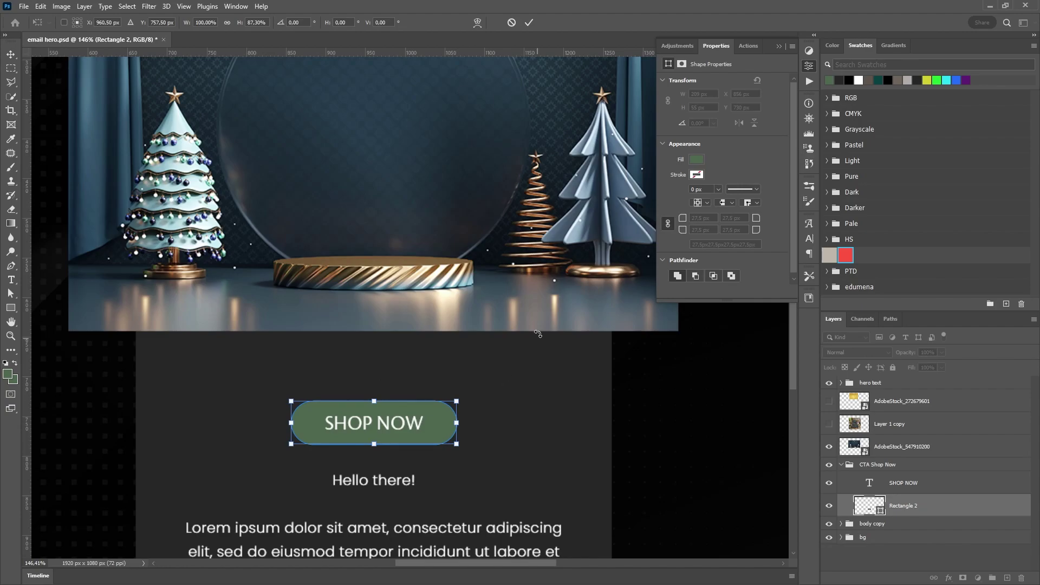
pyautogui.click(528, 23)
pyautogui.click(841, 464)
pyautogui.click(867, 465)
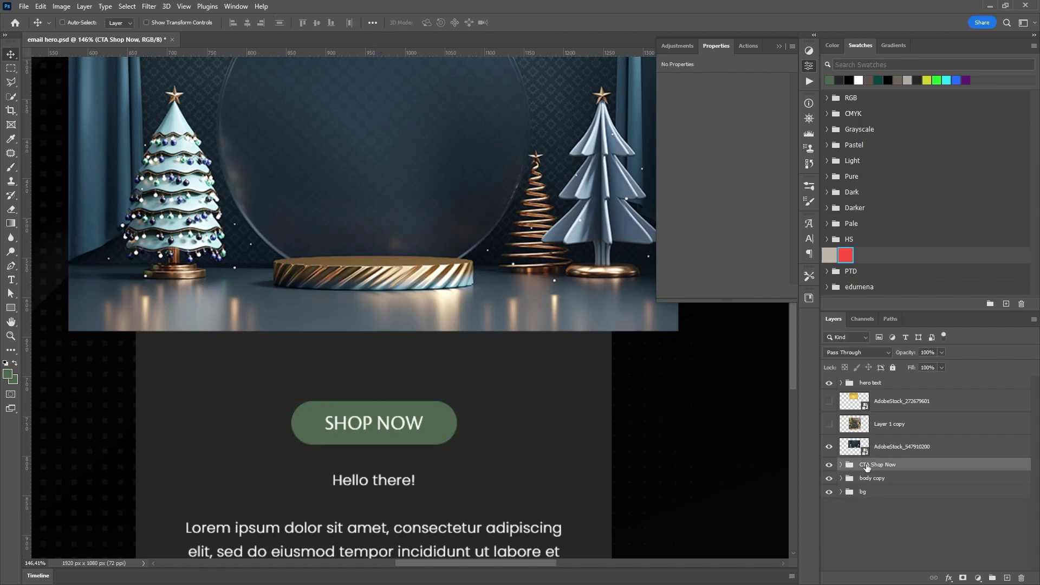
# Show the Layer 1 copy gift box photo and move it up behind the heading to X 610 px, Y 18 px
pyautogui.moveTo(402, 476); pyautogui.dragTo(397, 447)
pyautogui.scroll(-6, 302, 457)
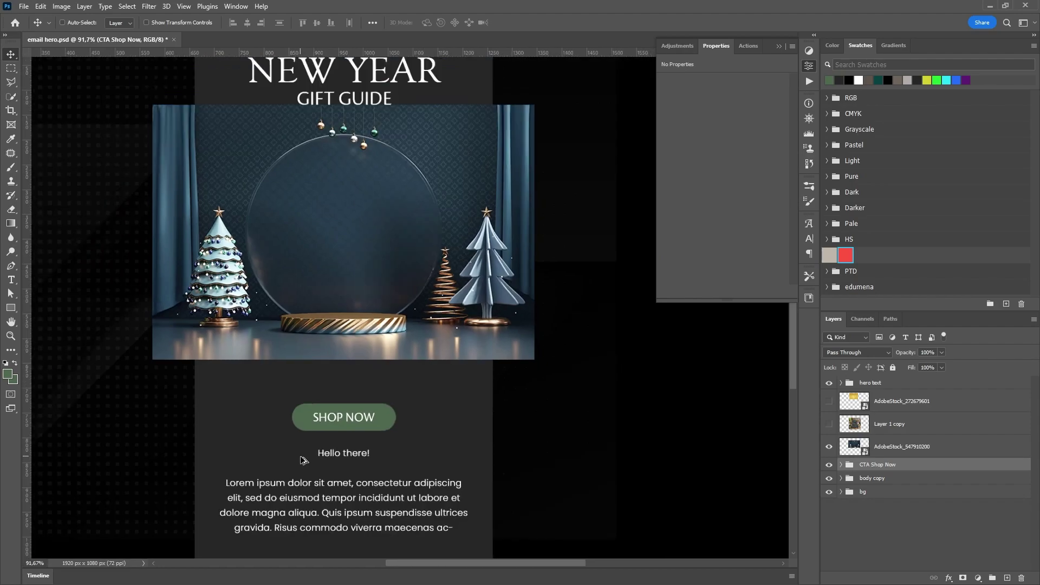
pyautogui.moveTo(374, 341); pyautogui.dragTo(368, 370)
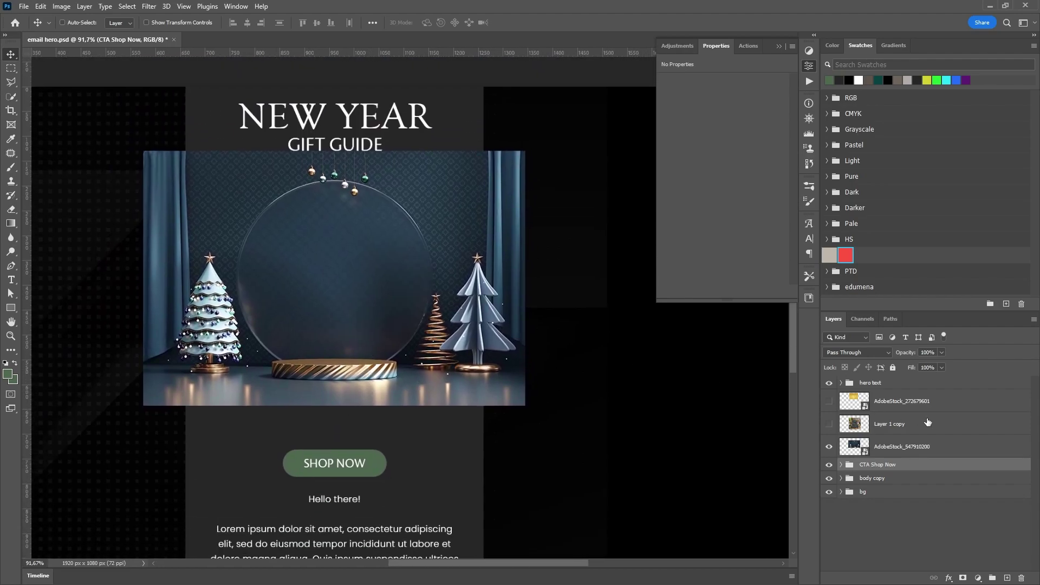
pyautogui.click(903, 426)
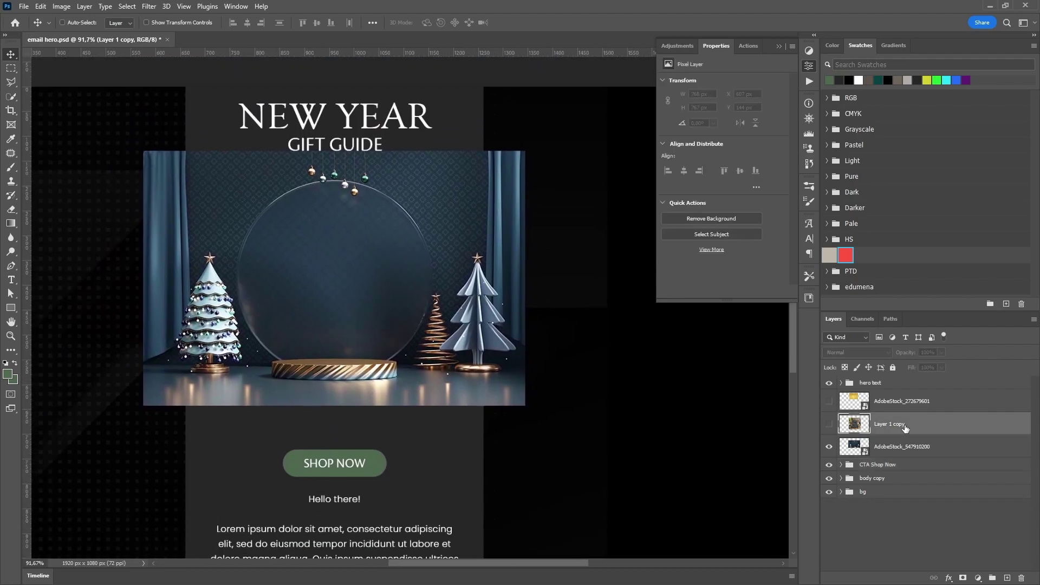
pyautogui.click(829, 426)
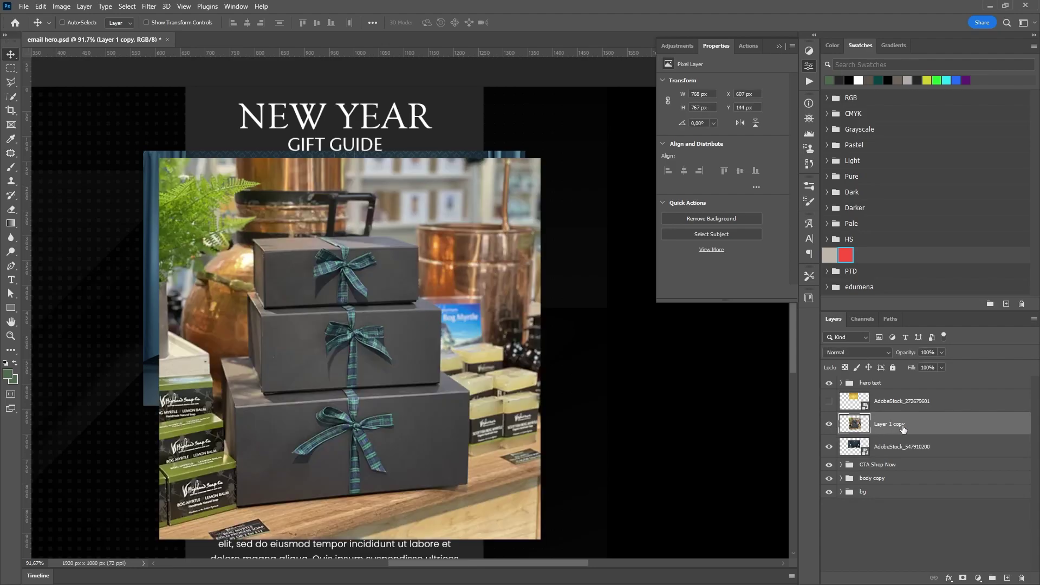
pyautogui.moveTo(501, 352); pyautogui.dragTo(419, 362)
# Start a Pen tool path in Shape mode around the middle gift box's lower left corner and along the start of its bottom edge
pyautogui.scroll(1, 376, 323)
pyautogui.scroll(6, 375, 322)
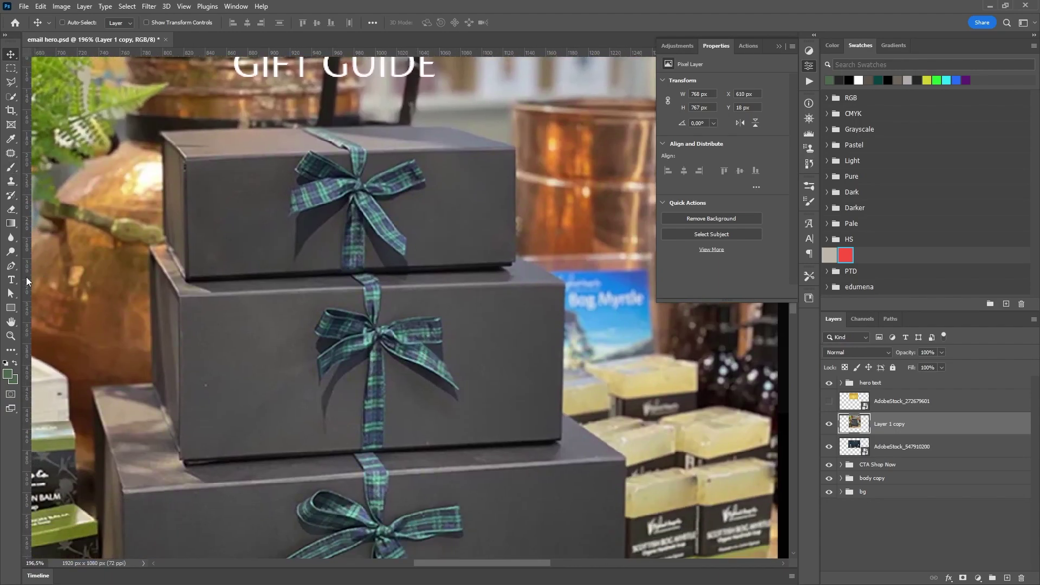
pyautogui.click(10, 265)
pyautogui.scroll(-5, 181, 325)
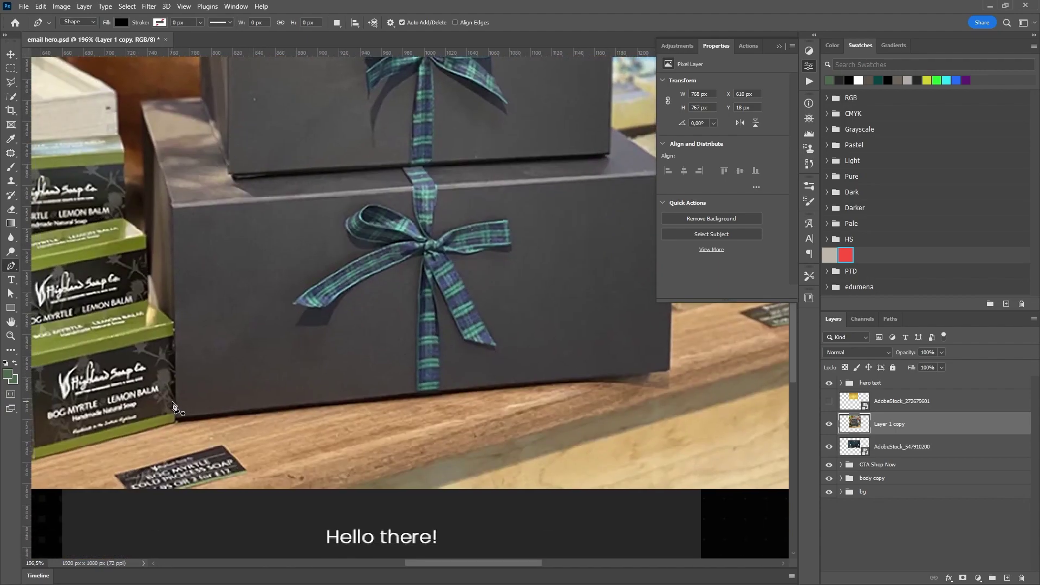
pyautogui.moveTo(447, 286); pyautogui.dragTo(503, 319)
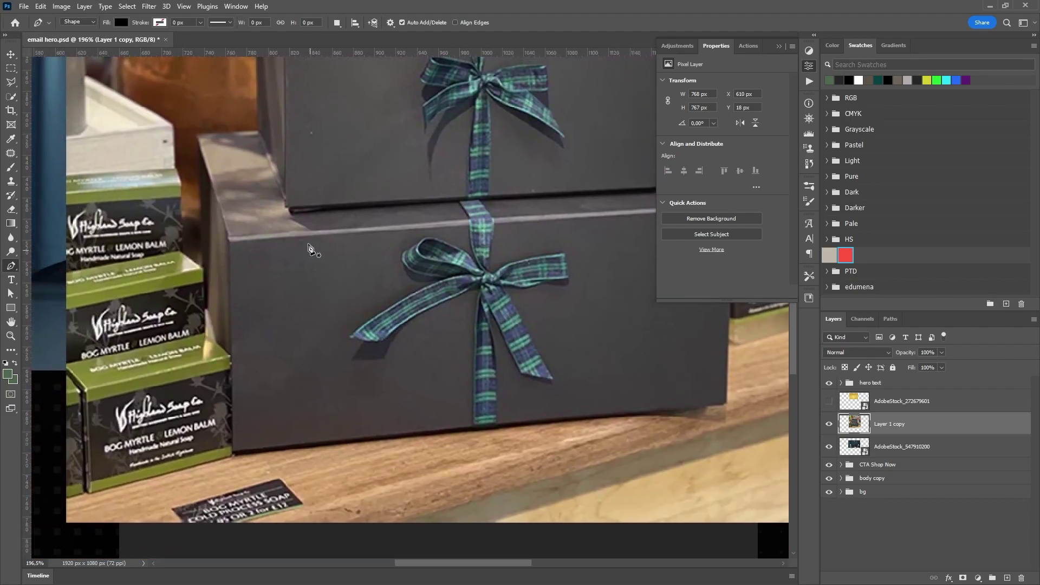
pyautogui.scroll(1, 290, 167)
pyautogui.scroll(10, 271, 159)
pyautogui.scroll(2, 251, 216)
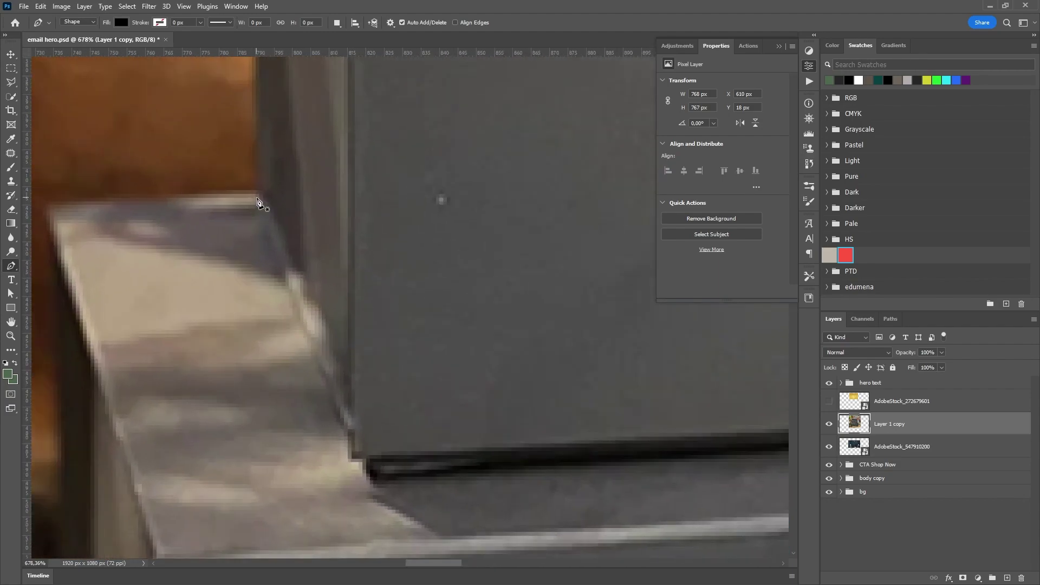
pyautogui.click(259, 199)
pyautogui.moveTo(353, 365); pyautogui.dragTo(334, 265)
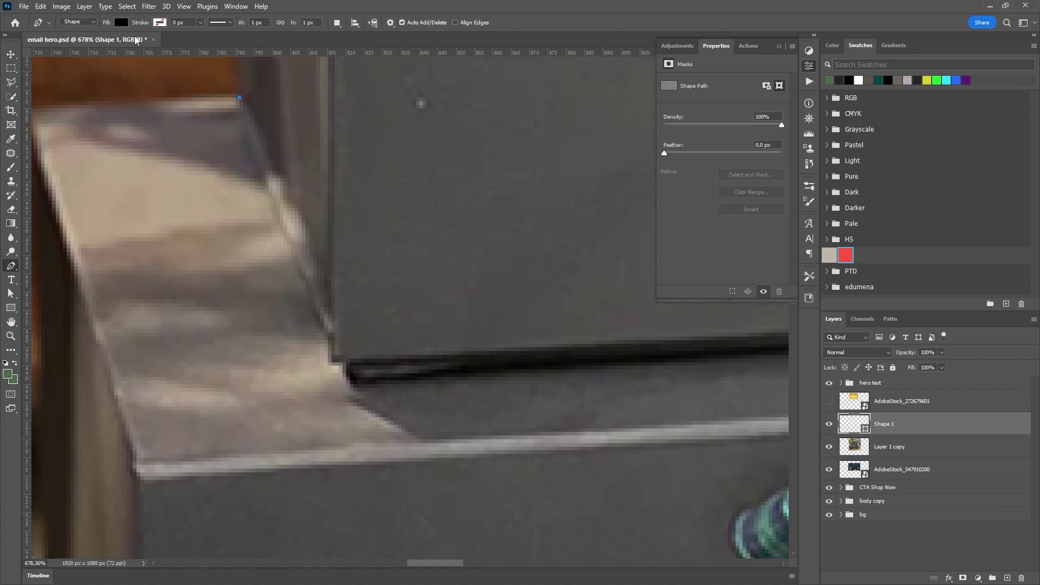
pyautogui.click(93, 24)
pyautogui.click(79, 32)
pyautogui.click(331, 344)
pyautogui.click(346, 362)
pyautogui.click(353, 380)
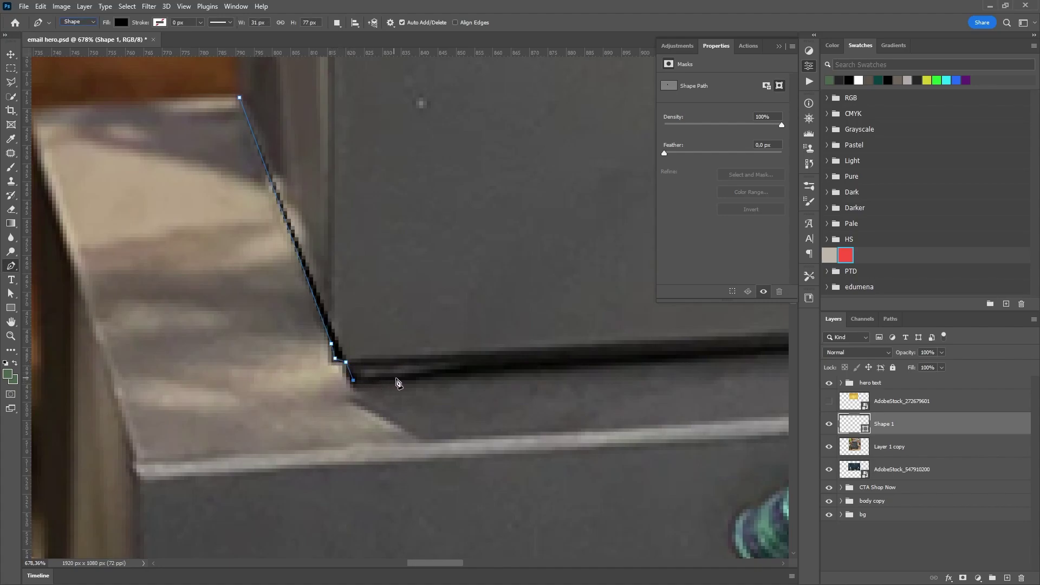
pyautogui.click(508, 366)
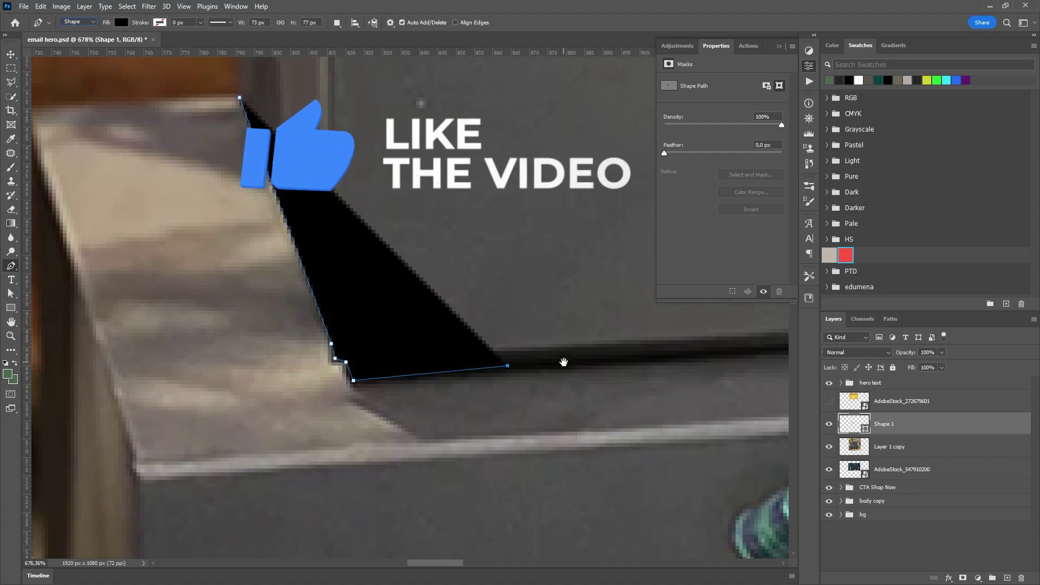
# Set the shape's opacity to 0% and continue the path along the middle box's bottom edge to its lower right corner
pyautogui.moveTo(563, 362); pyautogui.dragTo(401, 399)
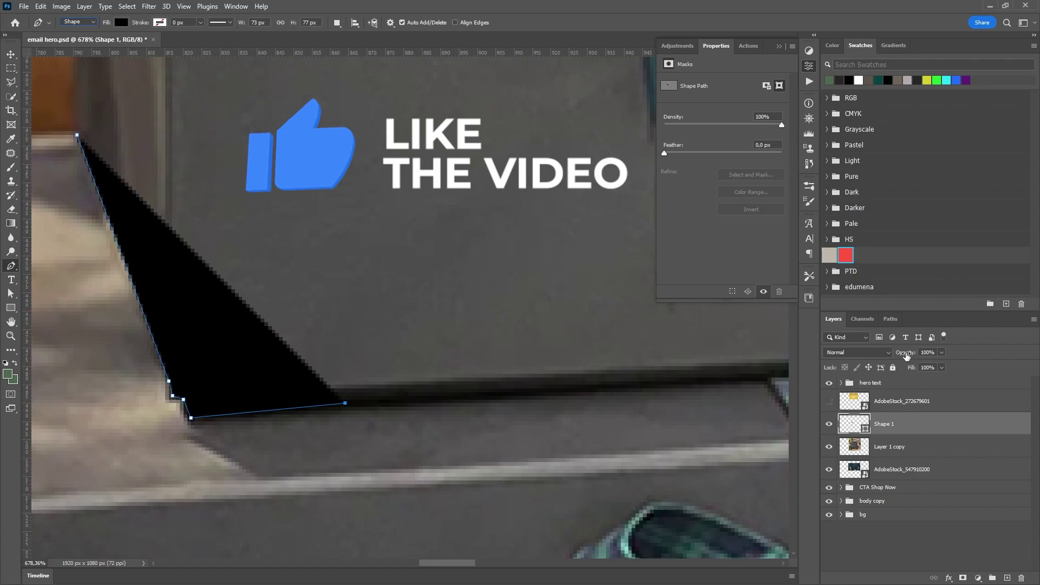
pyautogui.moveTo(906, 353); pyautogui.dragTo(509, 384)
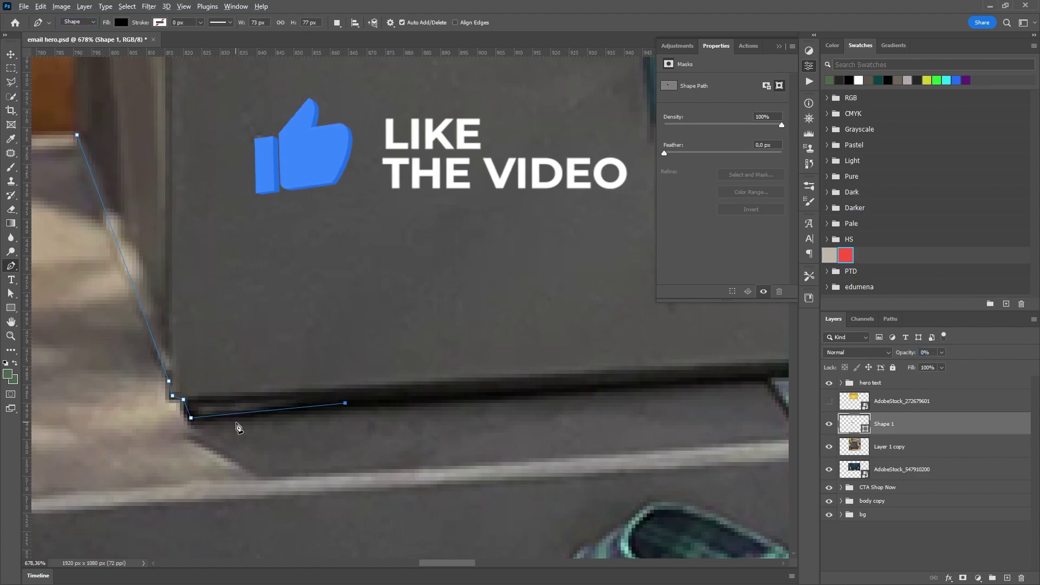
pyautogui.scroll(-4, 237, 424)
pyautogui.scroll(1, 238, 425)
pyautogui.moveTo(597, 446); pyautogui.dragTo(503, 389)
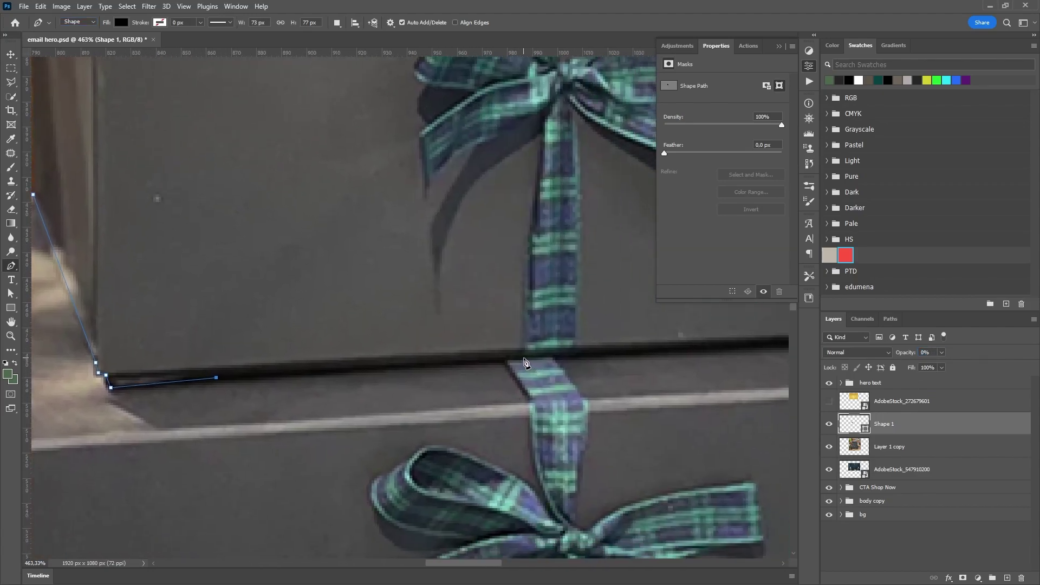
pyautogui.click(524, 362)
pyautogui.hscroll(5, 604, 381)
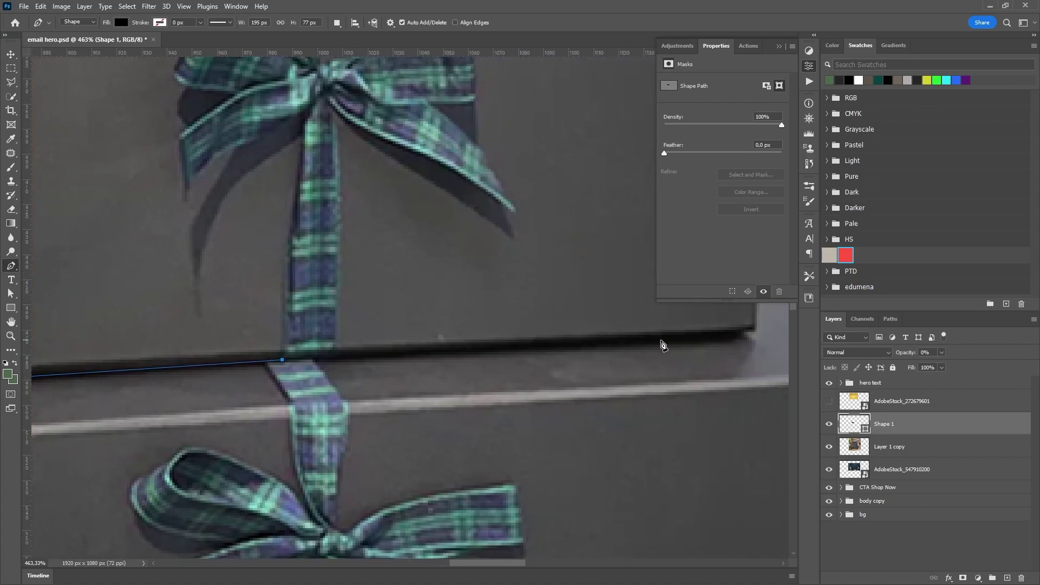
pyautogui.click(672, 340)
pyautogui.click(736, 334)
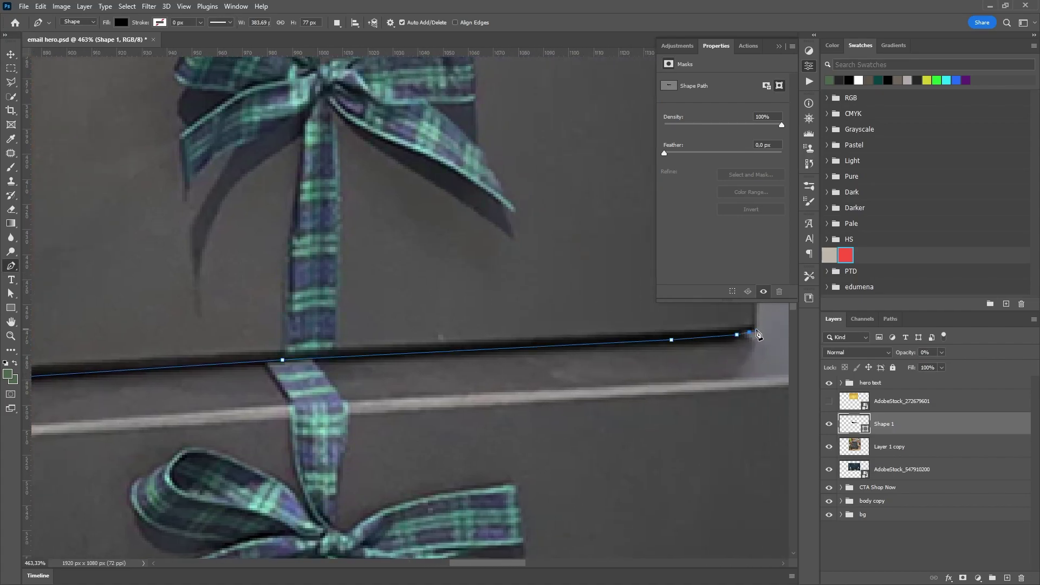
pyautogui.click(756, 330)
# Continue the path up the middle box's right side and around its upper right corner
pyautogui.moveTo(590, 306); pyautogui.dragTo(107, 443)
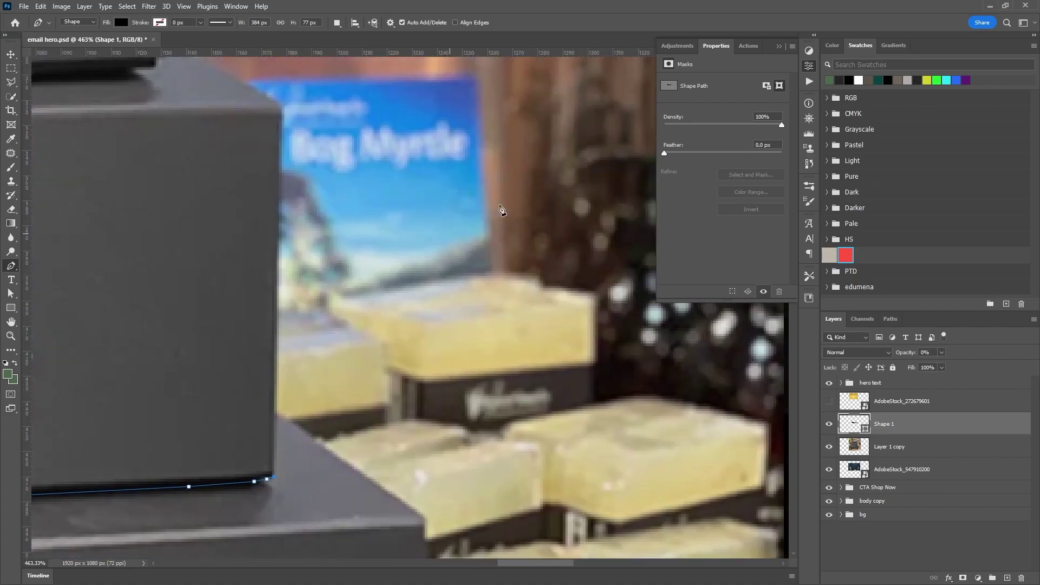
pyautogui.click(779, 47)
pyautogui.scroll(3, 301, 346)
pyautogui.scroll(1, 297, 325)
pyautogui.moveTo(260, 205); pyautogui.dragTo(337, 421)
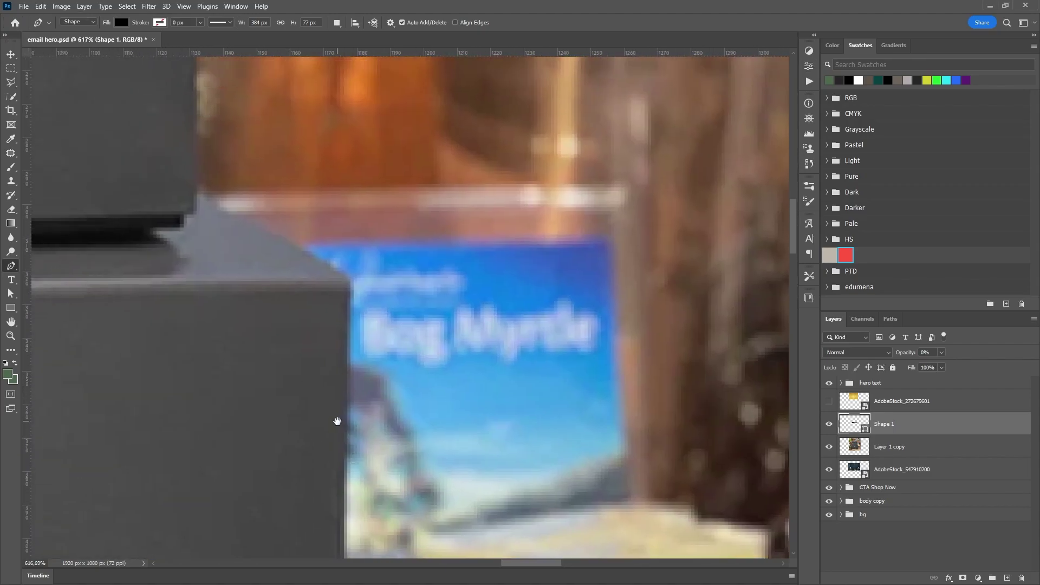
pyautogui.click(352, 294)
pyautogui.scroll(2, 341, 287)
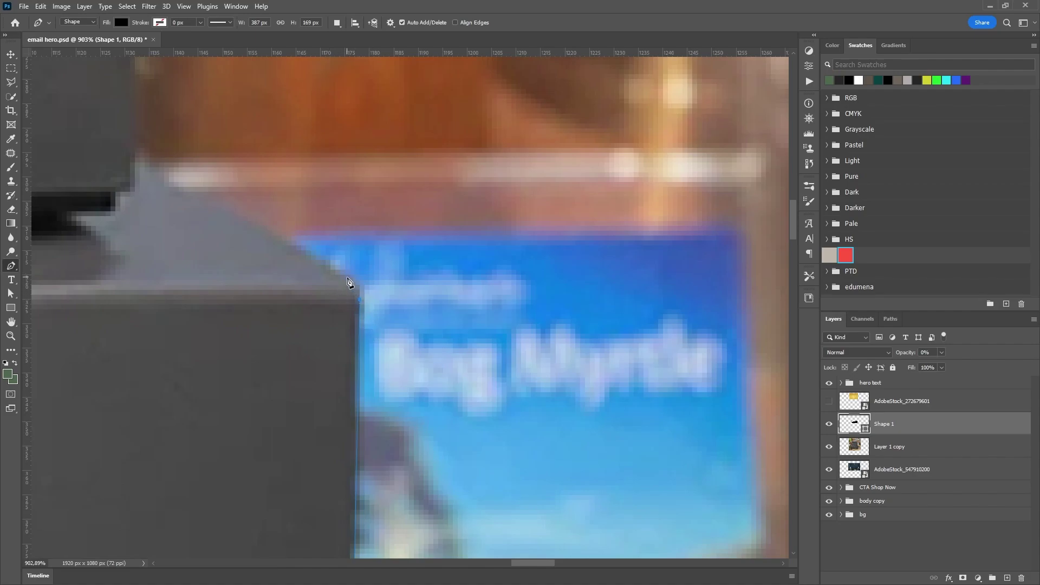
pyautogui.click(331, 270)
# Extend the path up the top gift box's right side and around its upper right corner
pyautogui.moveTo(185, 262); pyautogui.dragTo(463, 352)
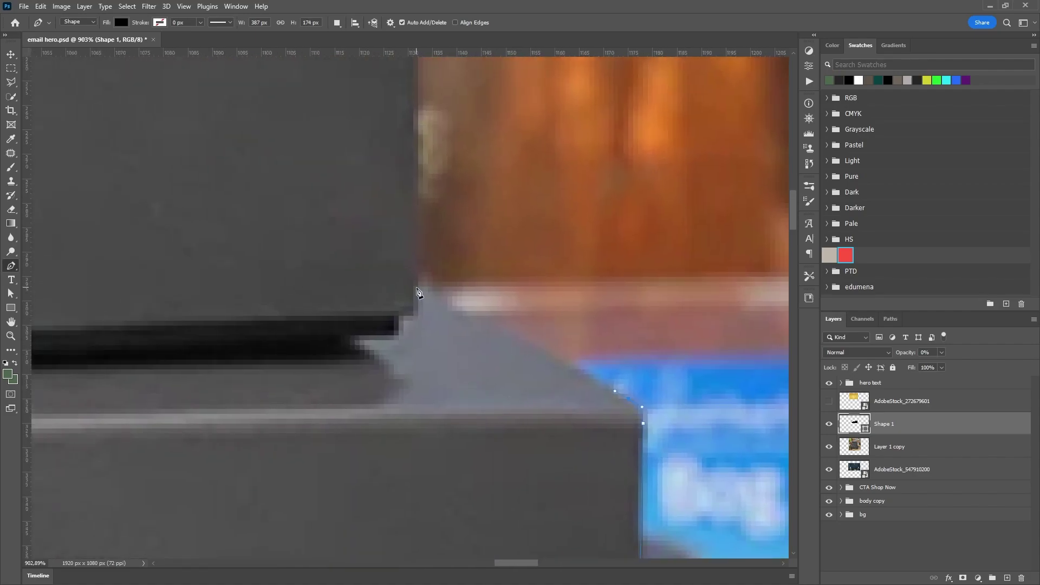
pyautogui.moveTo(388, 321); pyautogui.dragTo(451, 515)
pyautogui.moveTo(455, 196); pyautogui.dragTo(432, 479)
pyautogui.click(431, 316)
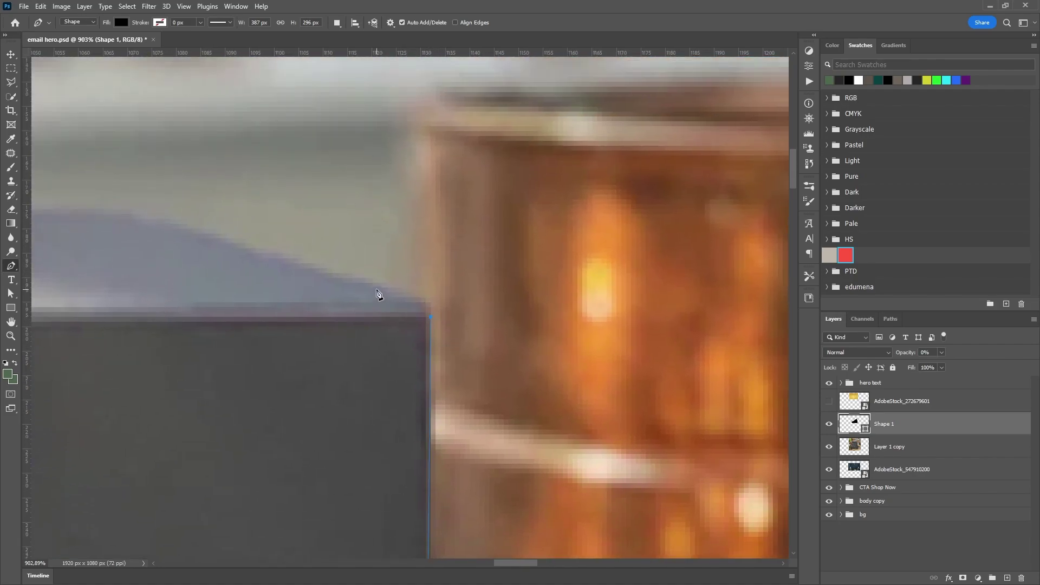
pyautogui.click(338, 280)
# Trace the top gift box's rear upper edge past the ribbon to its far left corner
pyautogui.moveTo(106, 246); pyautogui.dragTo(533, 381)
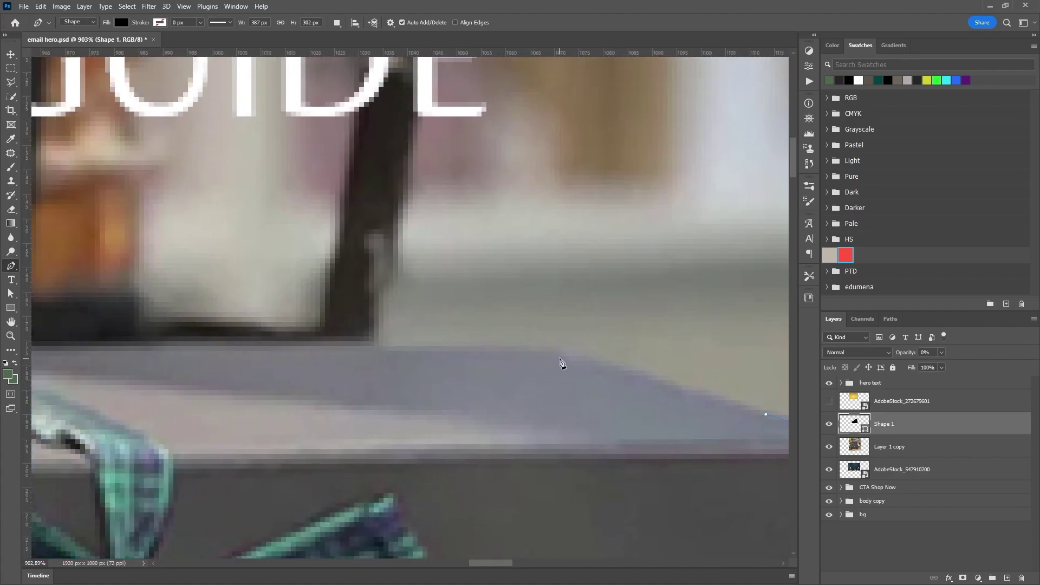
pyautogui.click(559, 351)
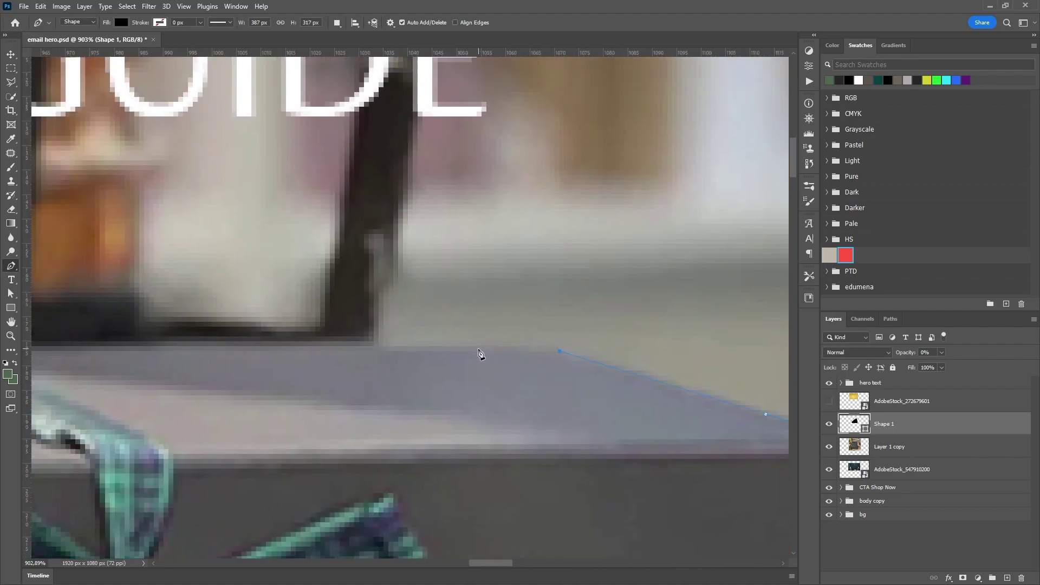
pyautogui.click(430, 350)
pyautogui.moveTo(285, 388); pyautogui.dragTo(358, 376)
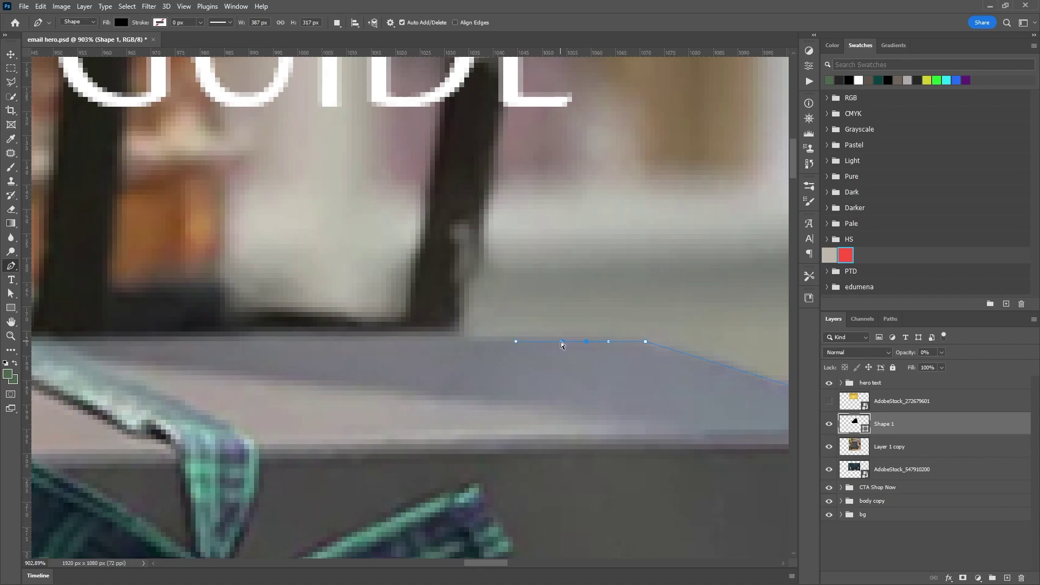
pyautogui.moveTo(559, 339); pyautogui.dragTo(558, 337)
pyautogui.moveTo(252, 382); pyautogui.dragTo(355, 389)
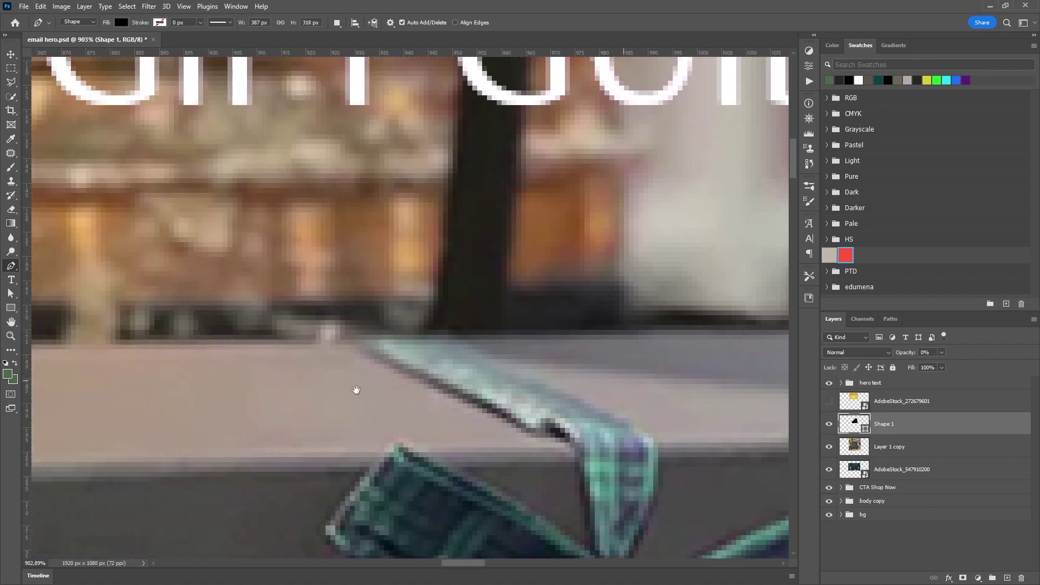
pyautogui.click(469, 339)
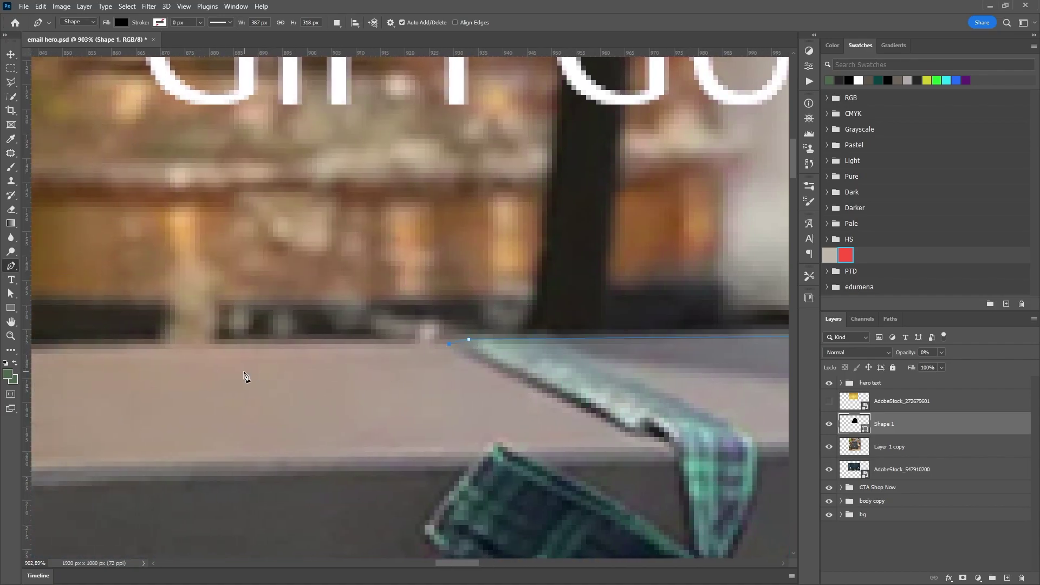
pyautogui.moveTo(243, 372); pyautogui.dragTo(503, 378)
pyautogui.click(446, 344)
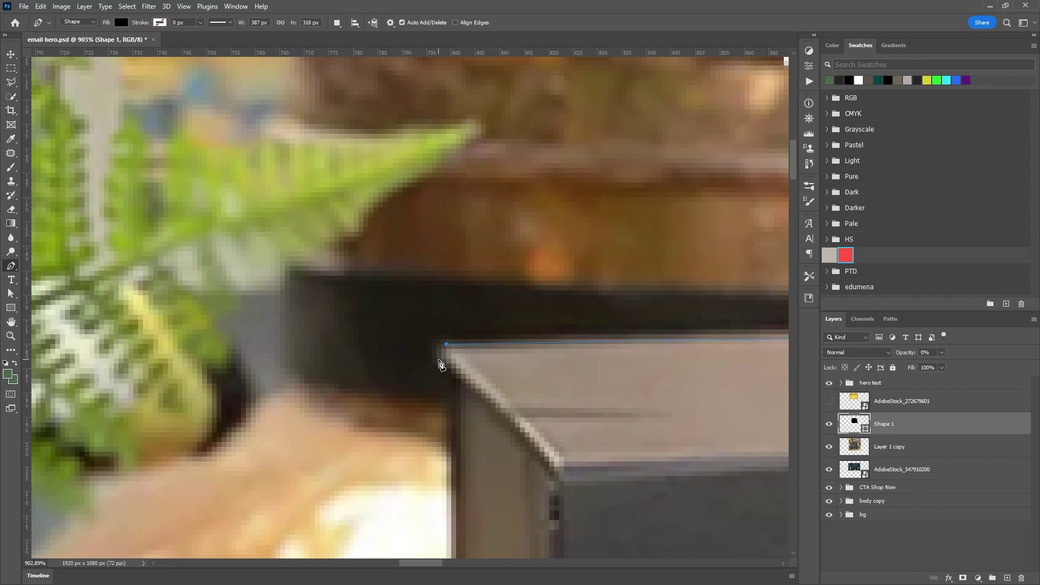
# Trace down the left sides of the top and middle gift boxes and close the path at its starting point
pyautogui.click(449, 395)
pyautogui.moveTo(451, 462); pyautogui.dragTo(413, 360)
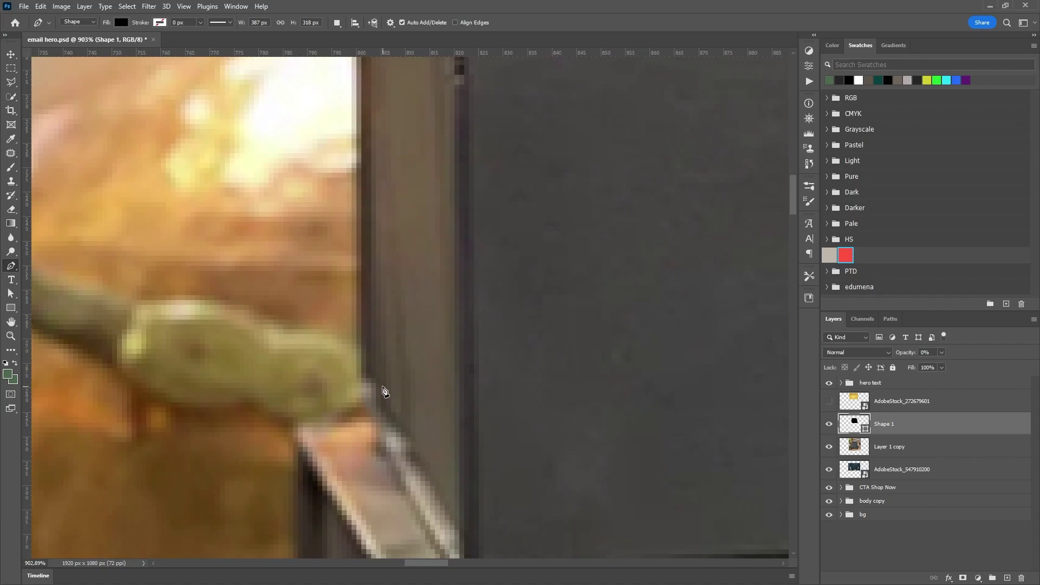
pyautogui.click(361, 372)
pyautogui.moveTo(308, 500); pyautogui.dragTo(311, 360)
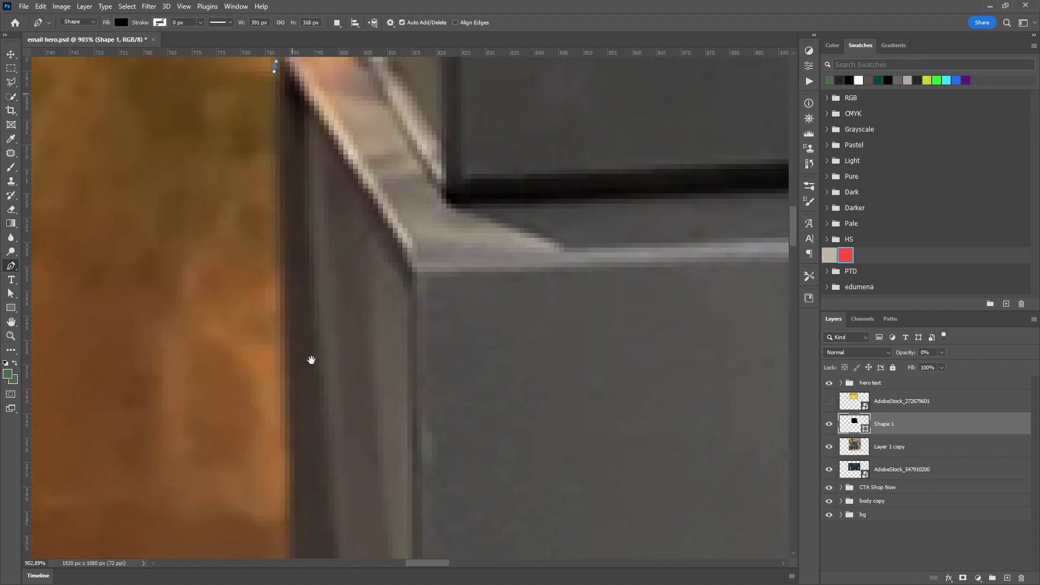
pyautogui.moveTo(292, 460); pyautogui.dragTo(313, 368)
pyautogui.click(293, 272)
# Move the closed path from Shape 1 onto Layer 1 copy as a vector mask, isolating the upper two gift boxes
pyautogui.scroll(-10, 247, 316)
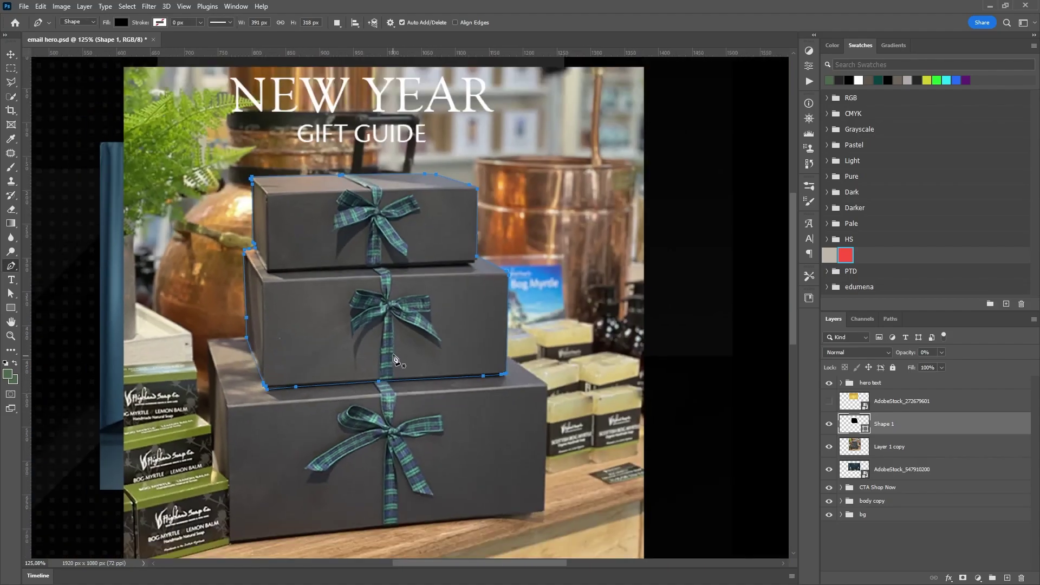
pyautogui.moveTo(419, 295); pyautogui.dragTo(379, 275)
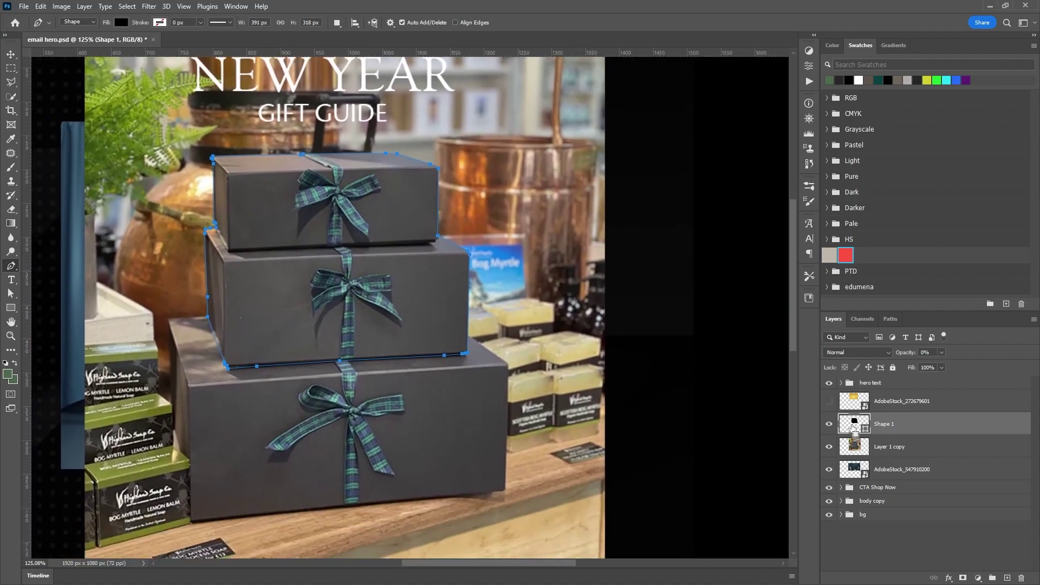
pyautogui.moveTo(854, 427); pyautogui.dragTo(910, 448)
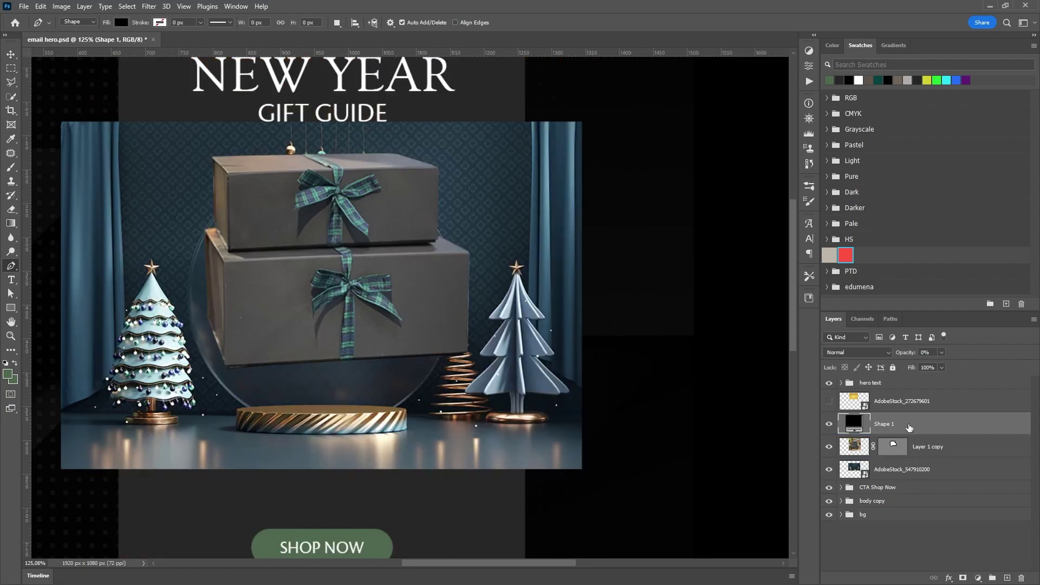
# Delete the leftover Shape 1 layer and move the cut-out gift boxes down over the podium
pyautogui.press('Delete')
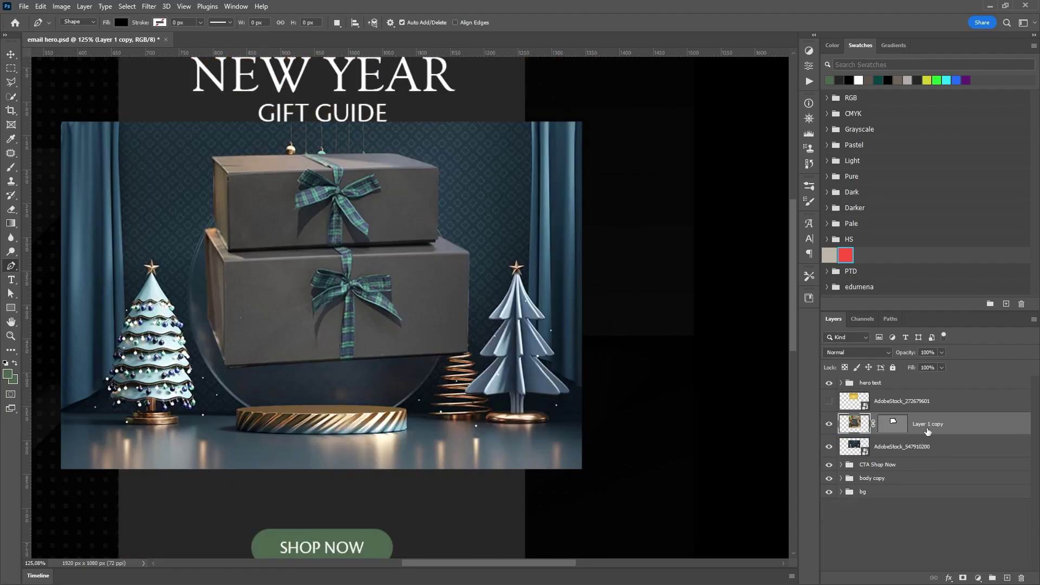
pyautogui.click(13, 58)
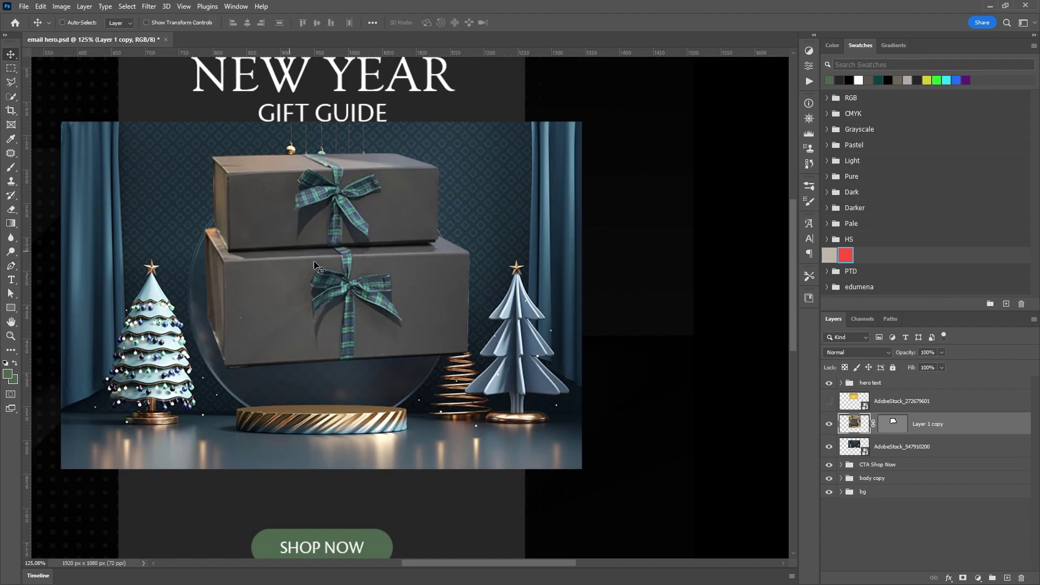
pyautogui.moveTo(389, 274); pyautogui.dragTo(411, 346)
pyautogui.scroll(2, 411, 325)
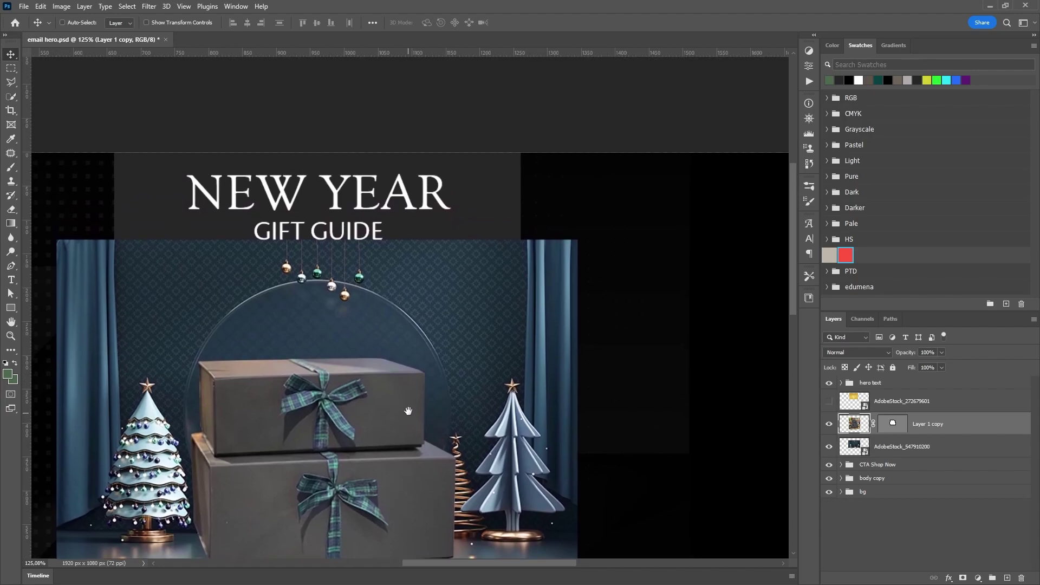
pyautogui.scroll(-3, 410, 252)
pyautogui.moveTo(407, 248); pyautogui.dragTo(412, 257)
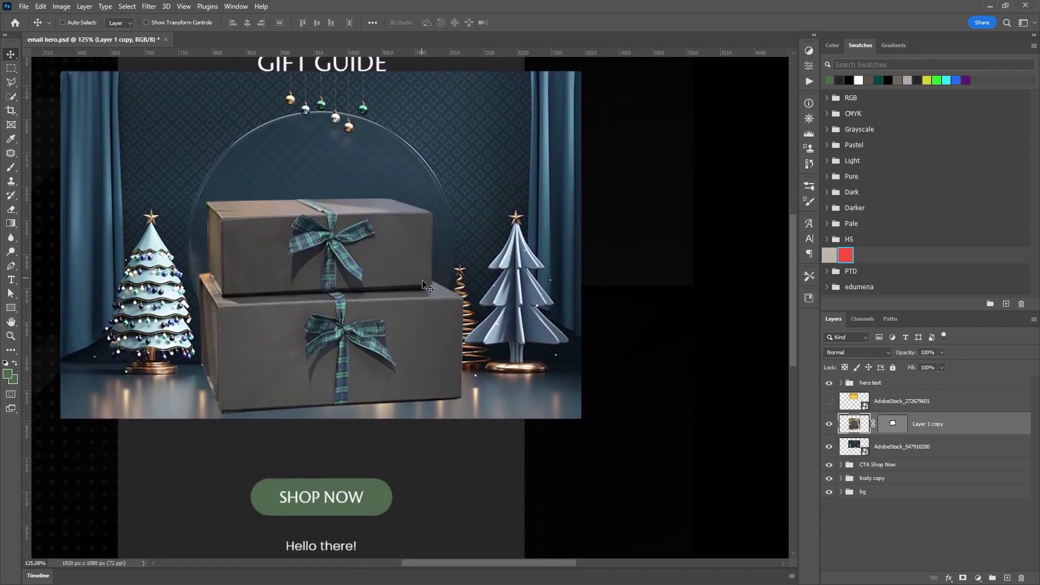
# Convert Layer 1 copy to a smart object and fine-tune the gift boxes' position over the podium
pyautogui.rightClick(939, 432)
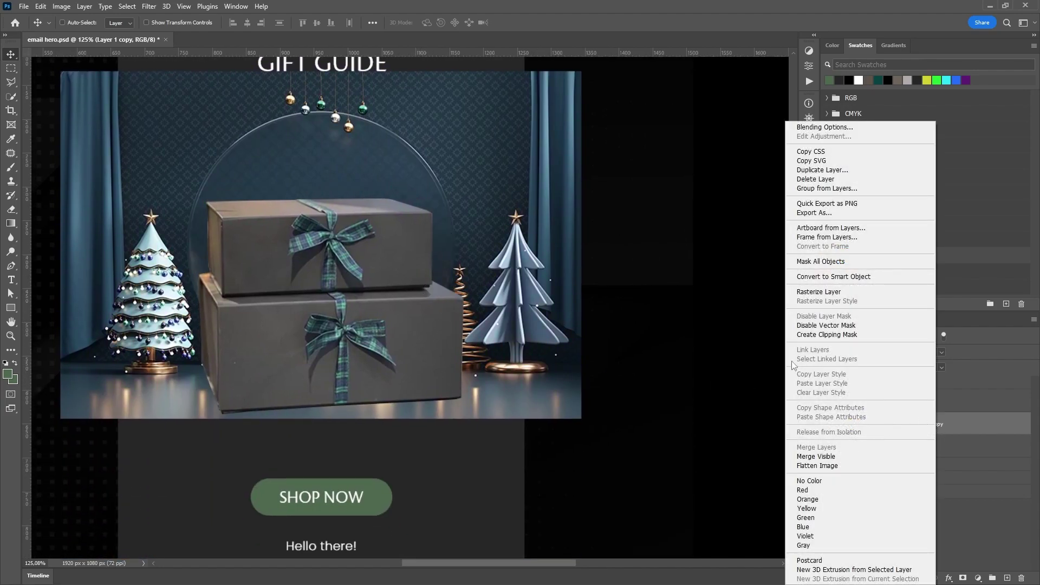
pyautogui.click(833, 276)
pyautogui.moveTo(369, 303); pyautogui.dragTo(366, 412)
pyautogui.scroll(-1, 367, 403)
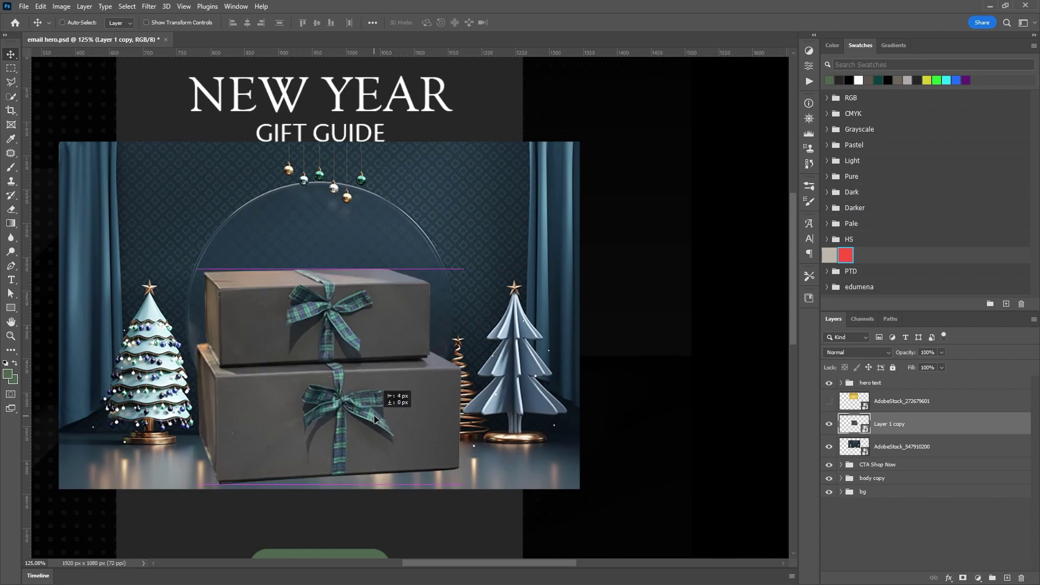
pyautogui.moveTo(419, 292)
pyautogui.mouseDown()
pyautogui.moveTo(414, 430)
pyautogui.moveTo(417, 307)
pyautogui.mouseUp()
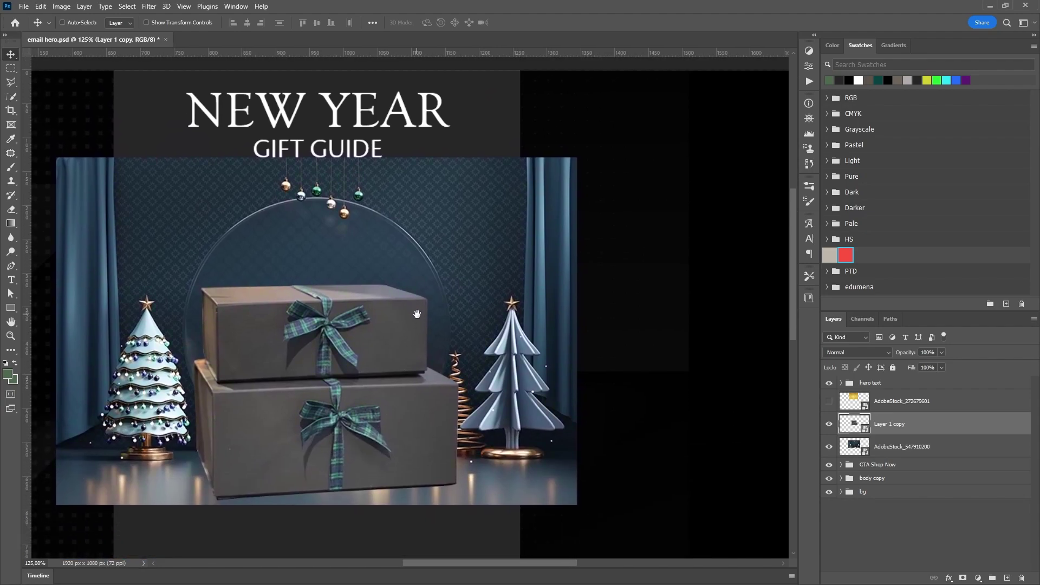
pyautogui.moveTo(414, 377); pyautogui.dragTo(411, 371)
pyautogui.scroll(4, 413, 374)
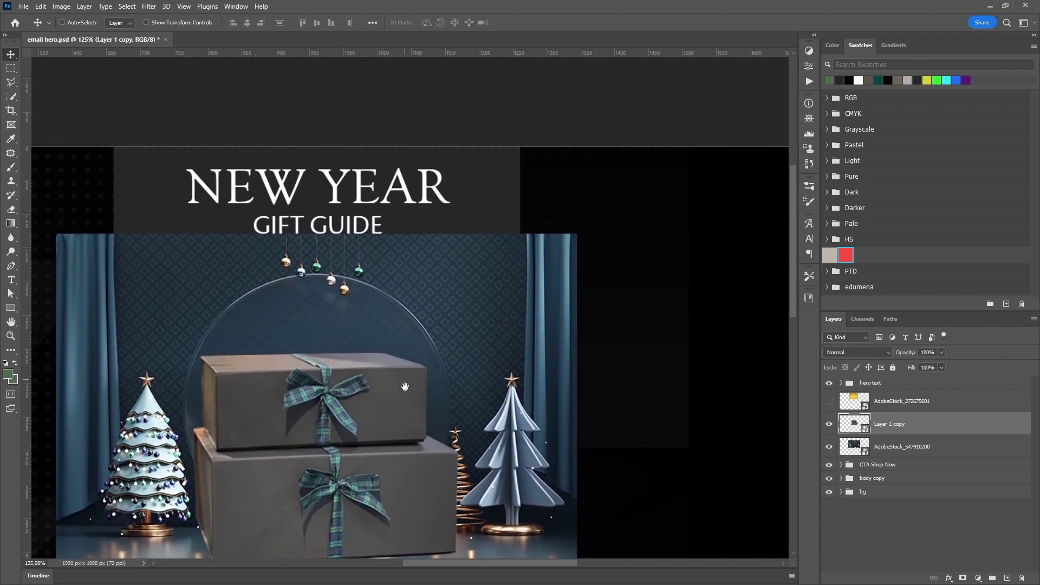
# Duplicate the AdobeStock_547910200 background layer and rasterize the copy
pyautogui.click(913, 447)
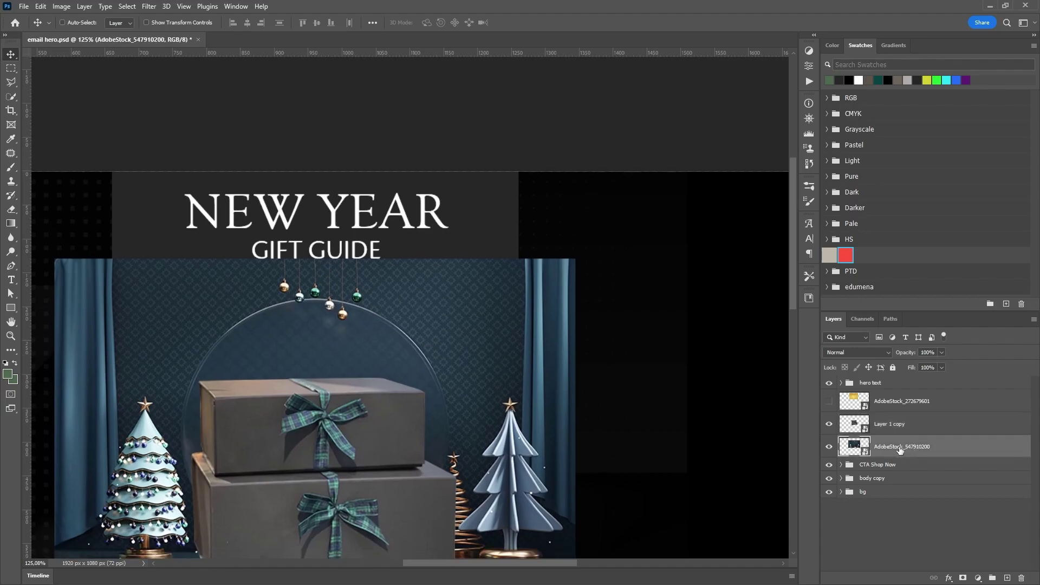
pyautogui.hotkey('ctrl', 'j')
pyautogui.rightClick(899, 450)
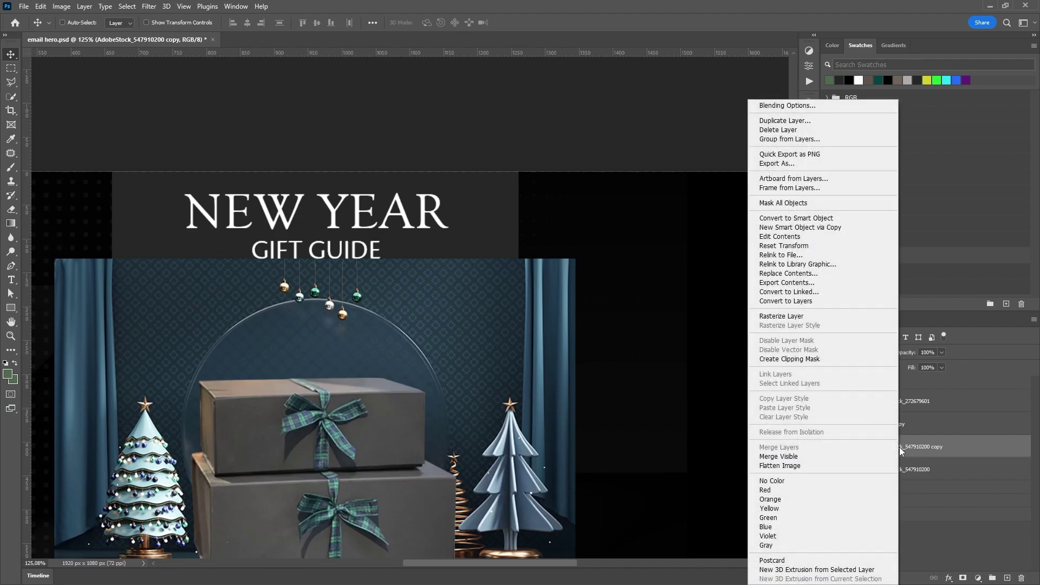
pyautogui.click(784, 317)
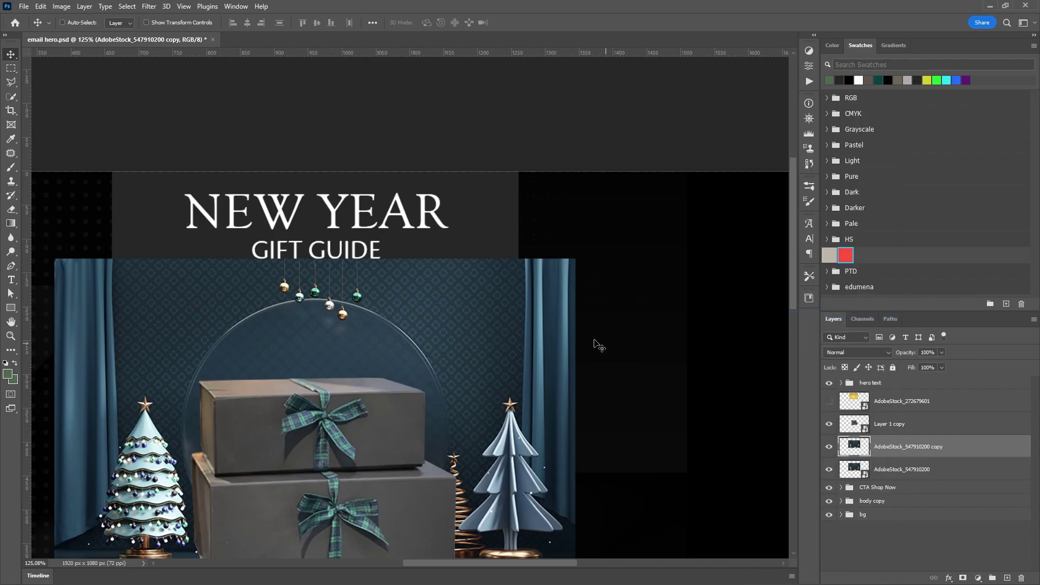
# Select a wide rectangle around the heading, from the canvas's upper edge to slightly inside the background image and past both its sides
pyautogui.click(11, 67)
pyautogui.moveTo(183, 273); pyautogui.dragTo(280, 257)
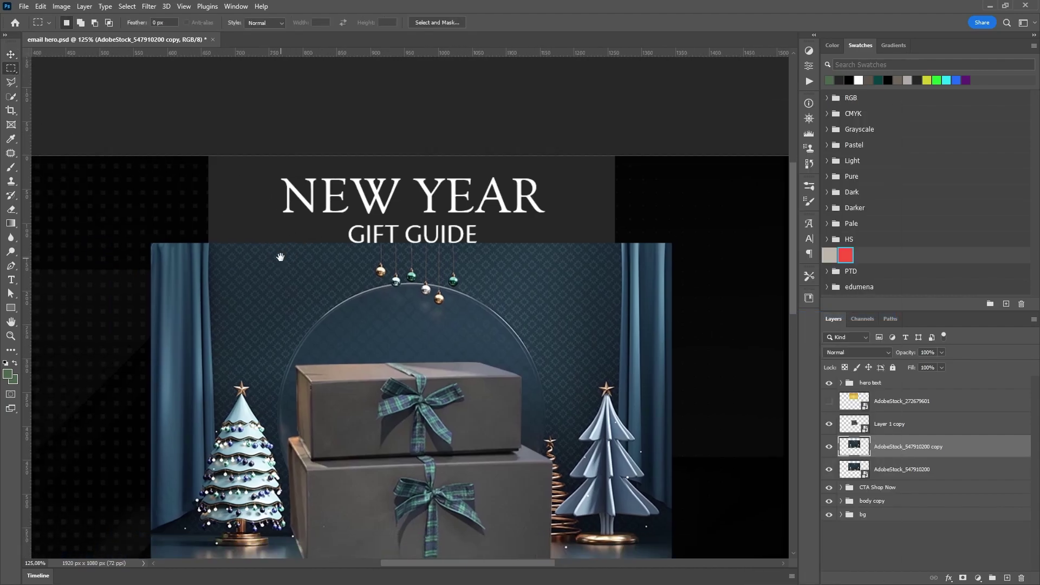
pyautogui.moveTo(115, 156); pyautogui.dragTo(682, 269)
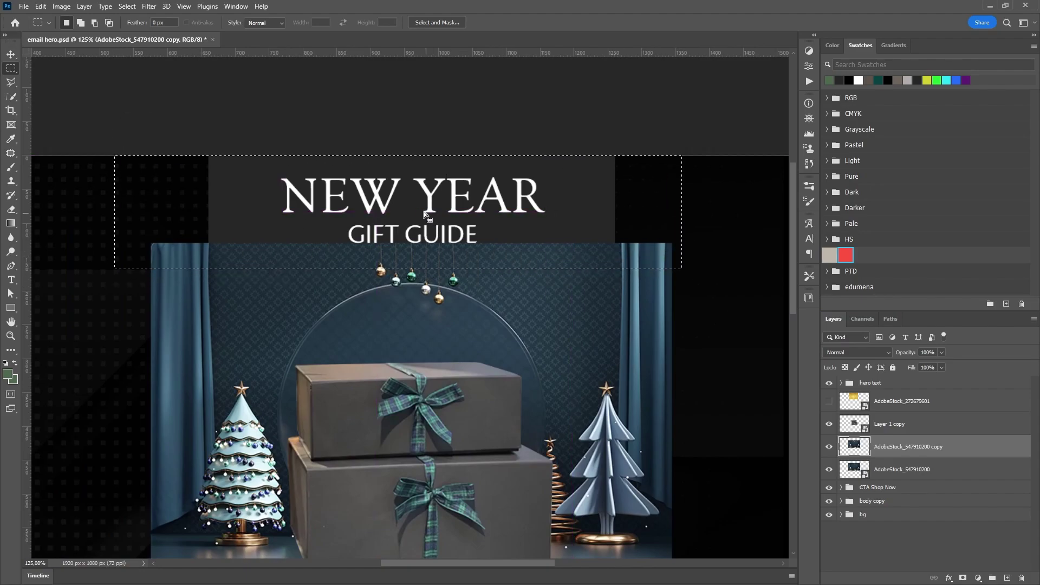
# Start Content-Aware Fill on the selected strip and enlarge the preview to 70% around the image's upper area
pyautogui.click(42, 6)
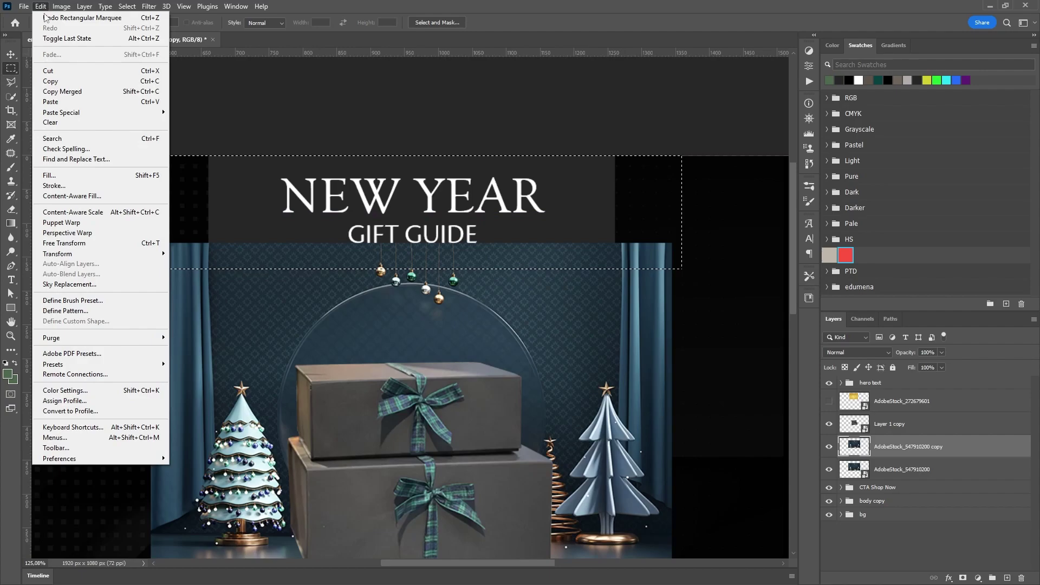
pyautogui.click(71, 196)
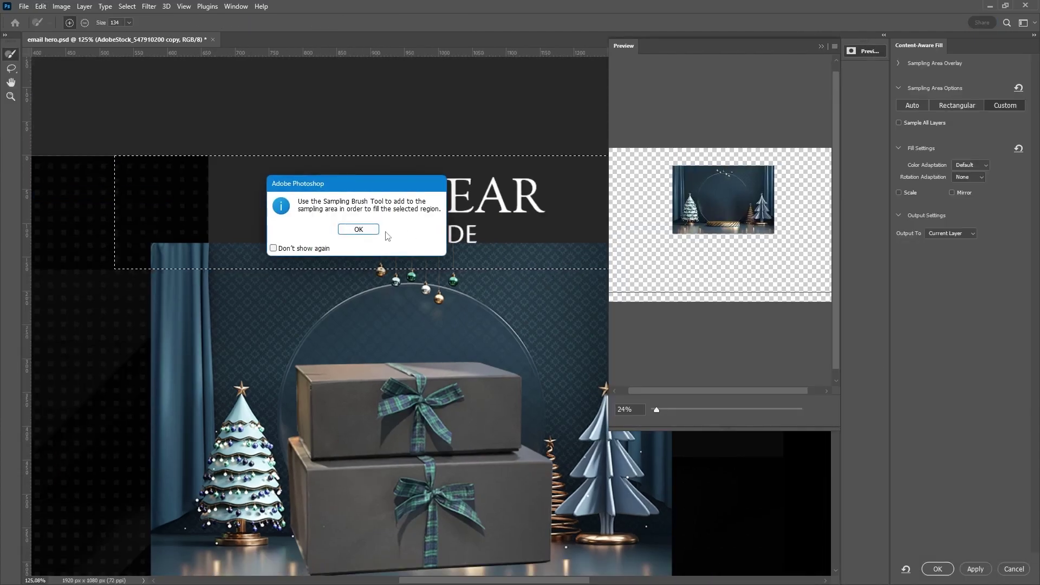
pyautogui.press('Return')
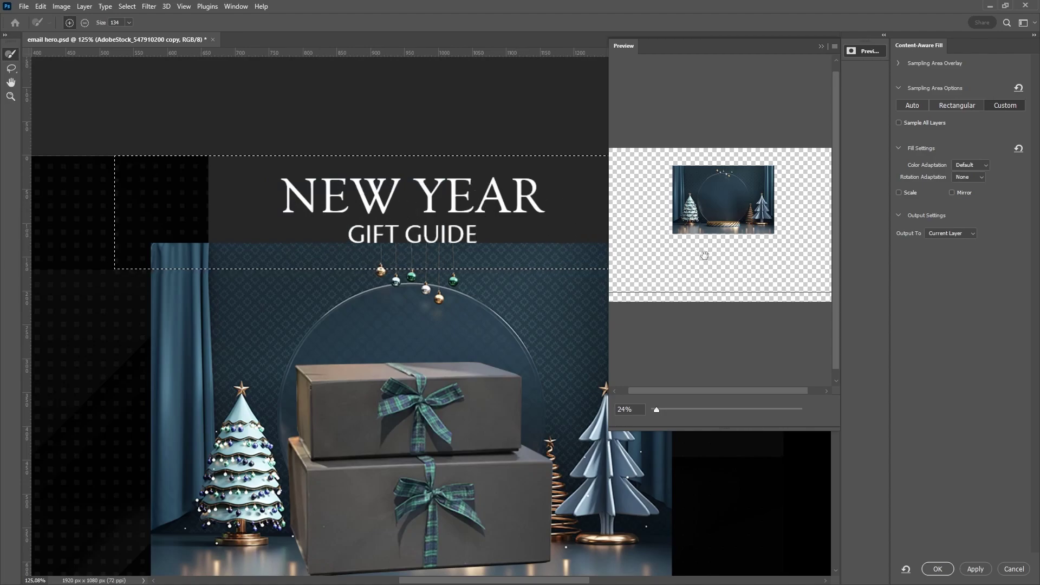
pyautogui.moveTo(657, 410); pyautogui.dragTo(675, 411)
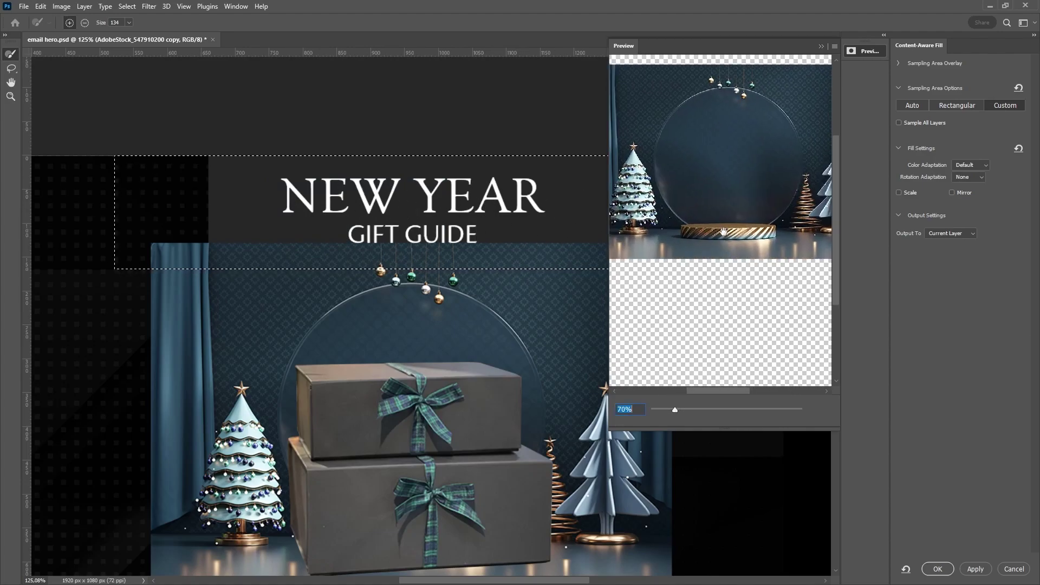
pyautogui.moveTo(723, 198); pyautogui.dragTo(717, 291)
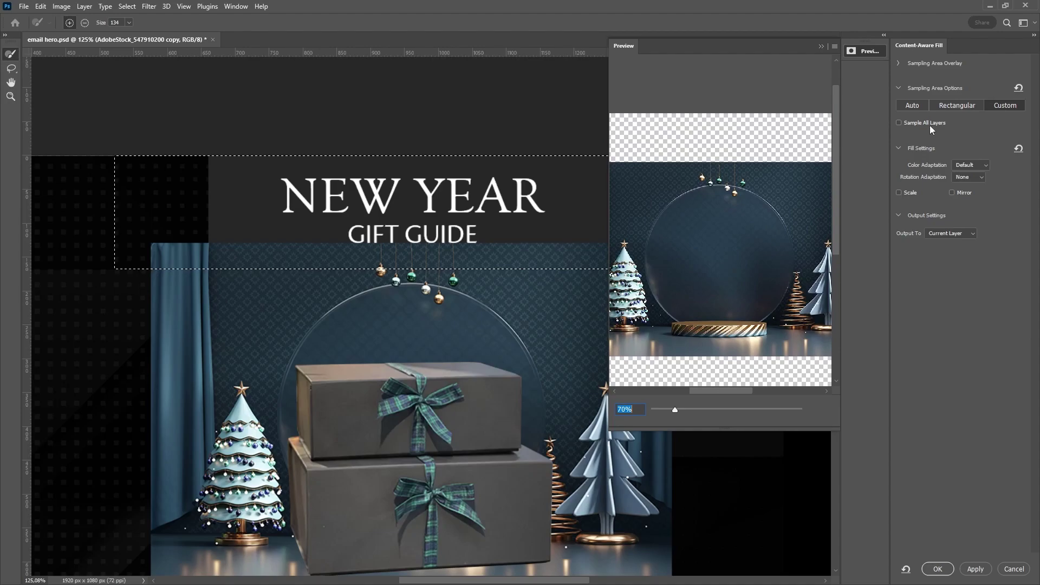
# Try the Auto and Rectangular sampling areas for the fill and return to Custom sampling
pyautogui.click(912, 106)
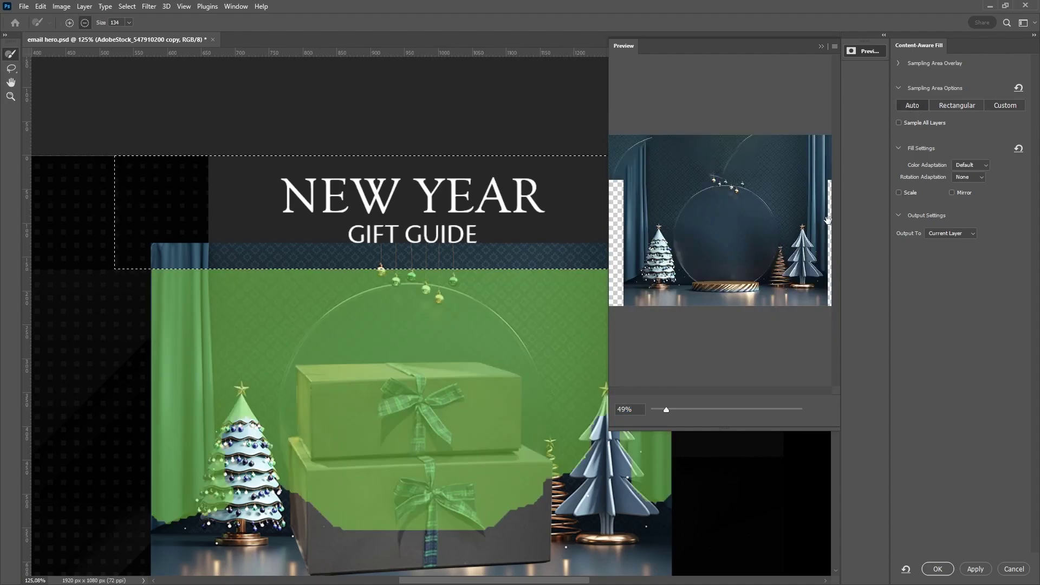
pyautogui.click(945, 104)
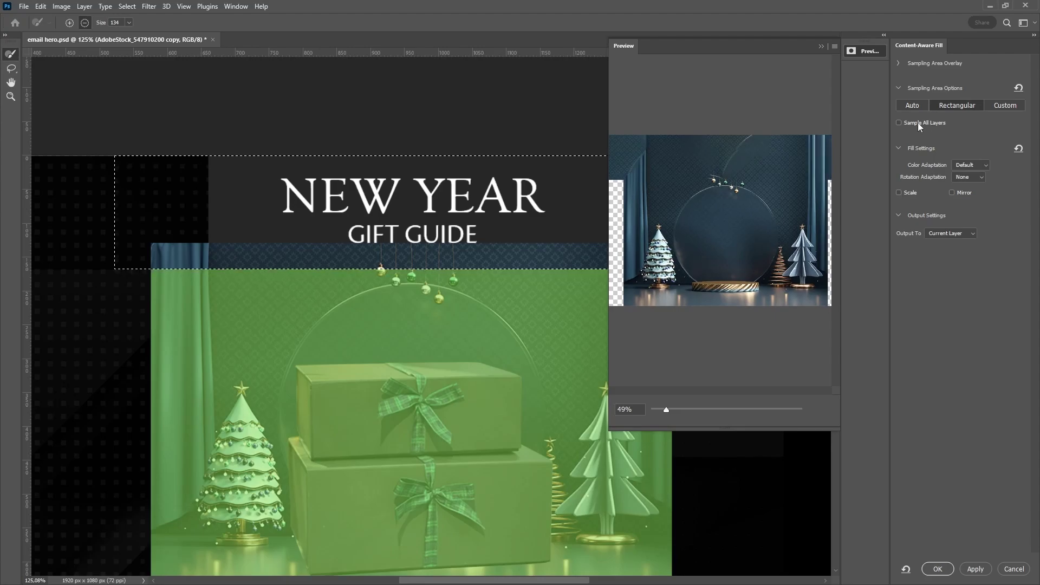
pyautogui.click(1001, 105)
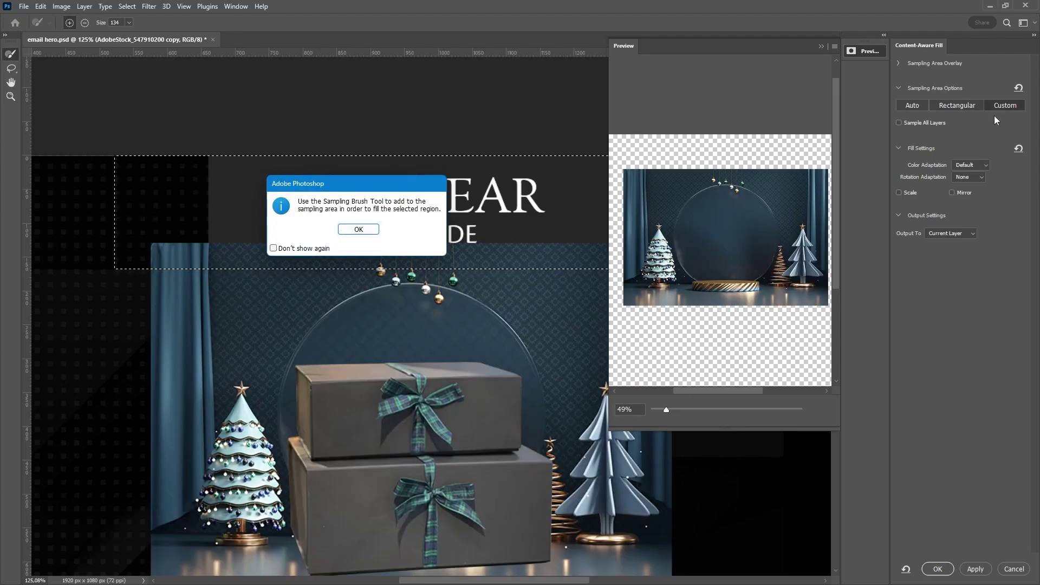
pyautogui.click(358, 229)
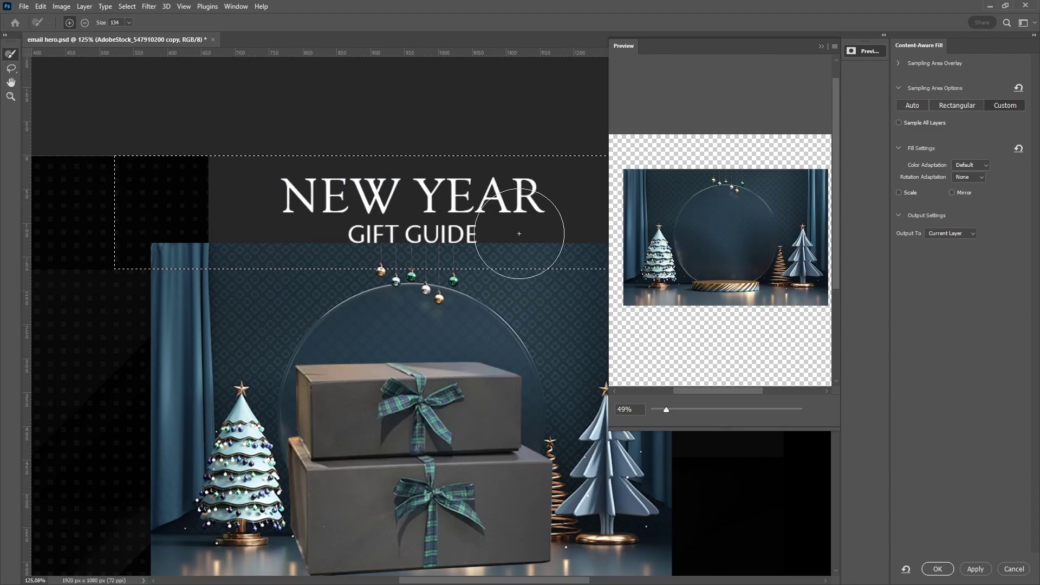
# Paint sampling areas on the patterned wall either side of the arch, trim the right one, and apply the fill to the current layer
pyautogui.moveTo(266, 262)
pyautogui.mouseDown()
pyautogui.moveTo(248, 260)
pyautogui.moveTo(299, 261)
pyautogui.mouseUp()
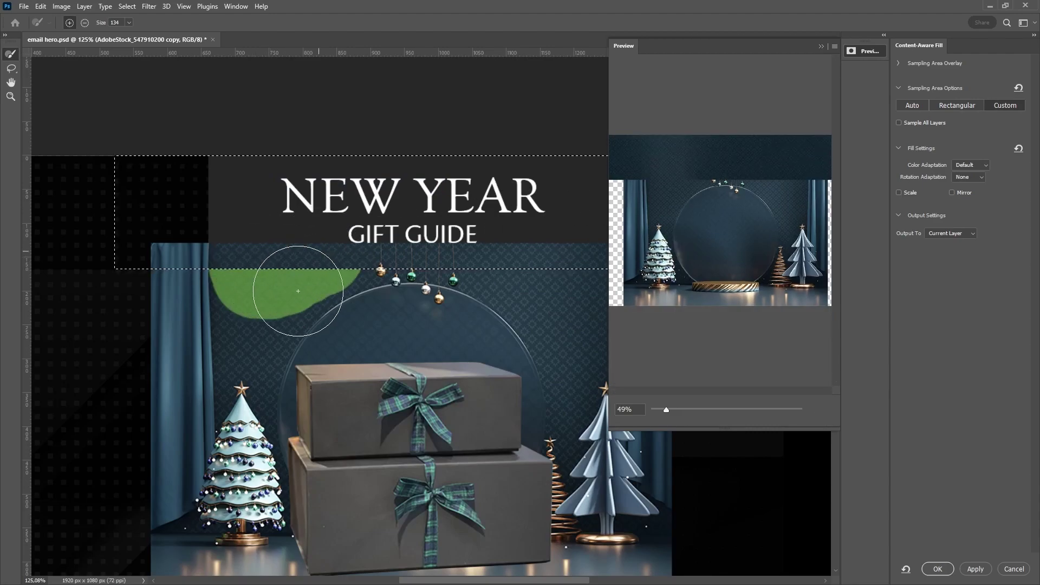
pyautogui.moveTo(520, 265)
pyautogui.mouseDown()
pyautogui.moveTo(553, 294)
pyautogui.moveTo(468, 281)
pyautogui.moveTo(500, 297)
pyautogui.mouseUp()
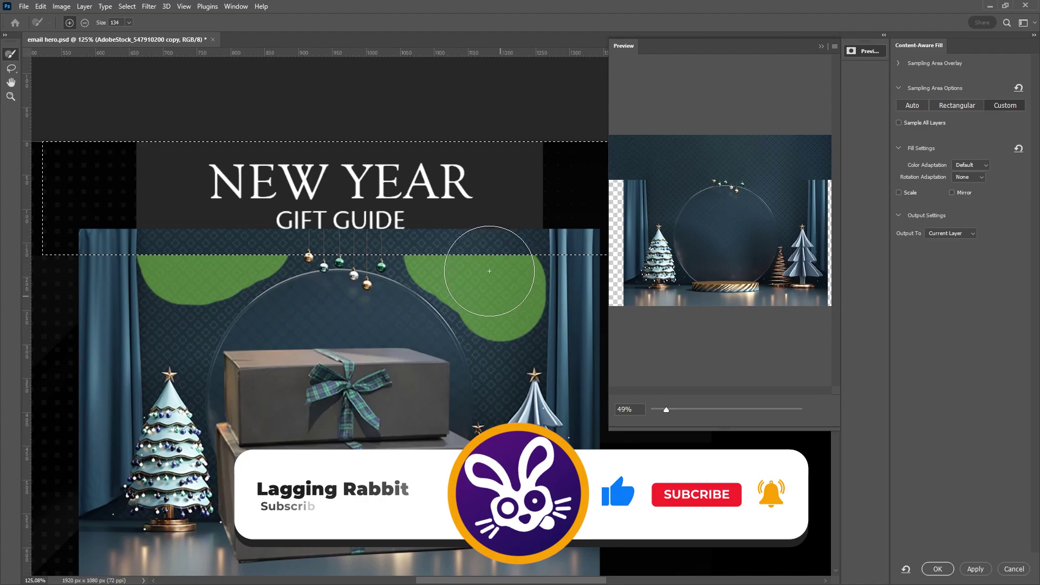
pyautogui.click(185, 289)
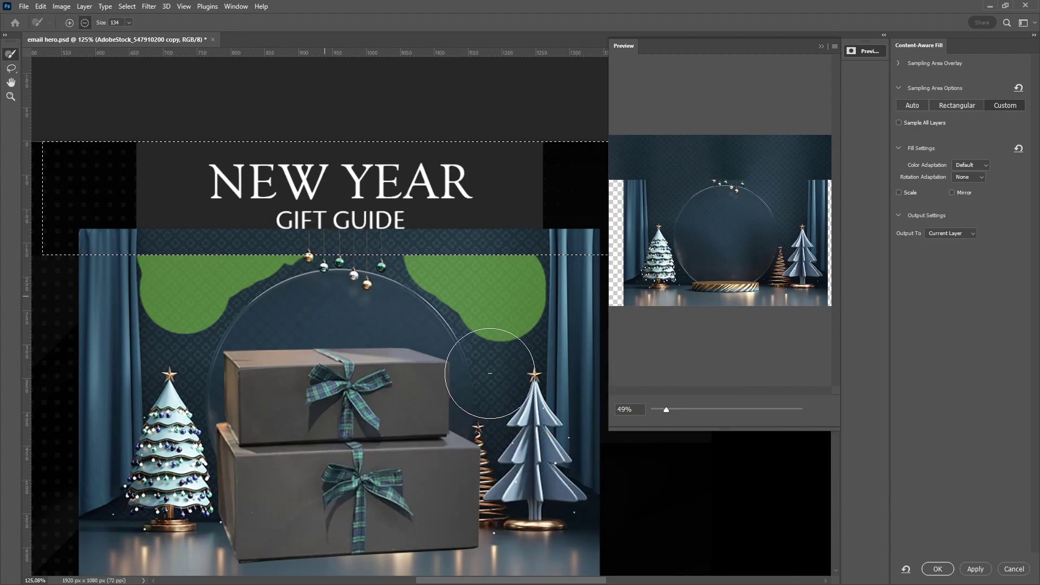
pyautogui.moveTo(490, 374); pyautogui.dragTo(416, 333)
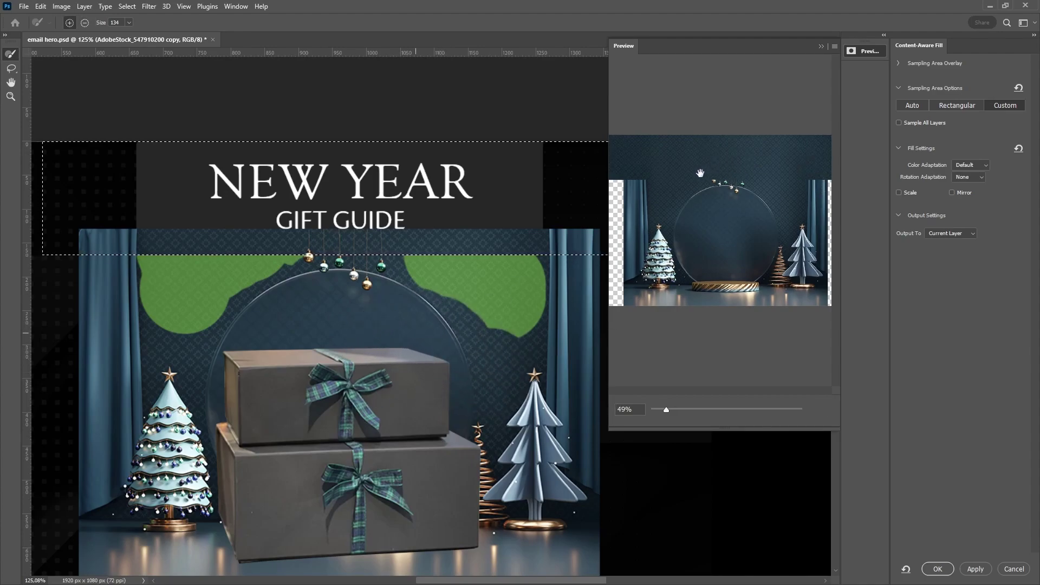
pyautogui.click(938, 569)
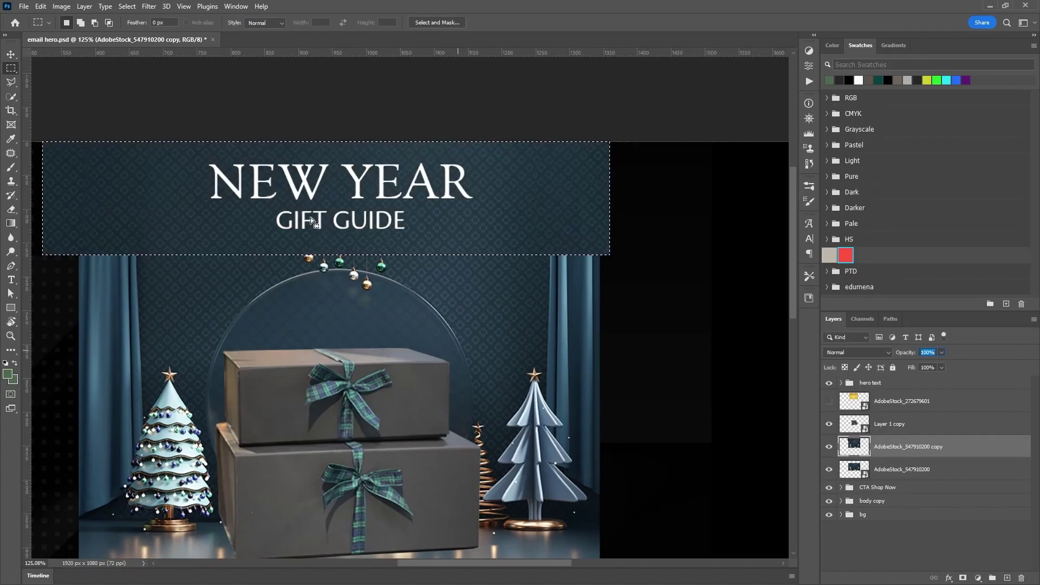
# Deselect and move the filled background copy beneath AdobeStock_547910200, giving the original layer a layer mask
pyautogui.click(10, 54)
pyautogui.hotkey('ctrl', 'd')
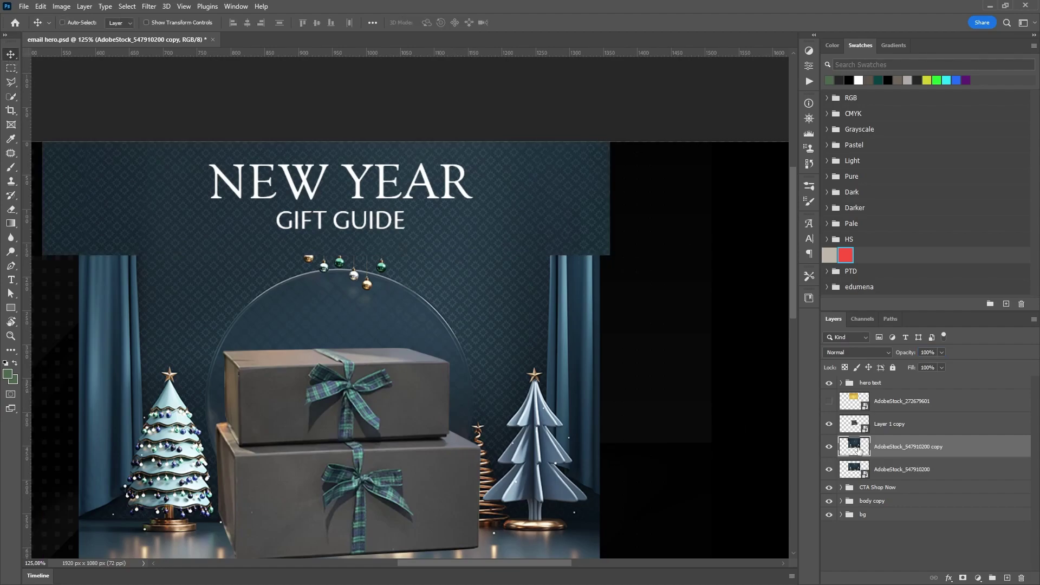
pyautogui.moveTo(906, 459); pyautogui.dragTo(908, 480)
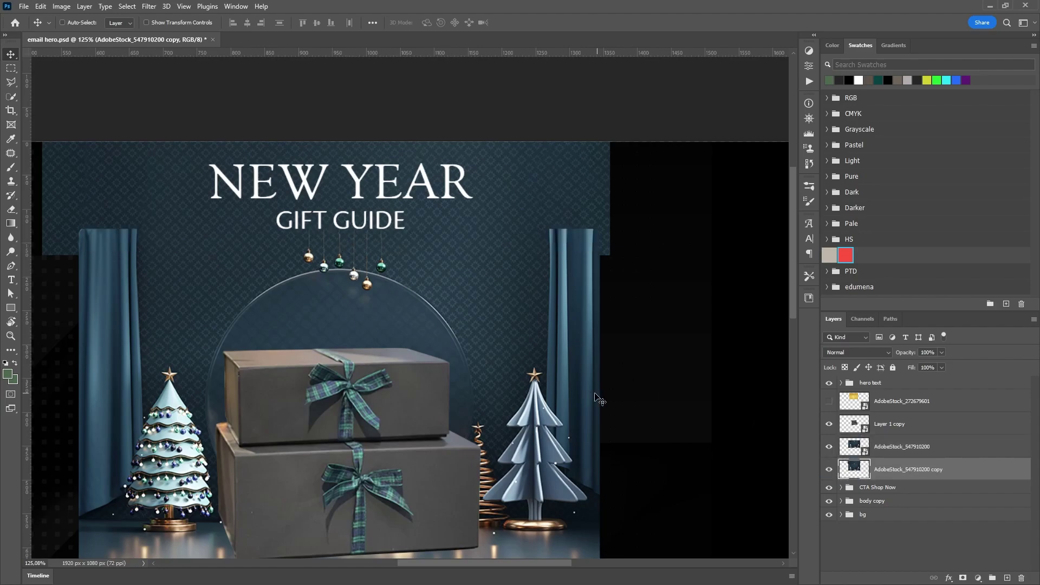
pyautogui.click(898, 456)
pyautogui.click(962, 577)
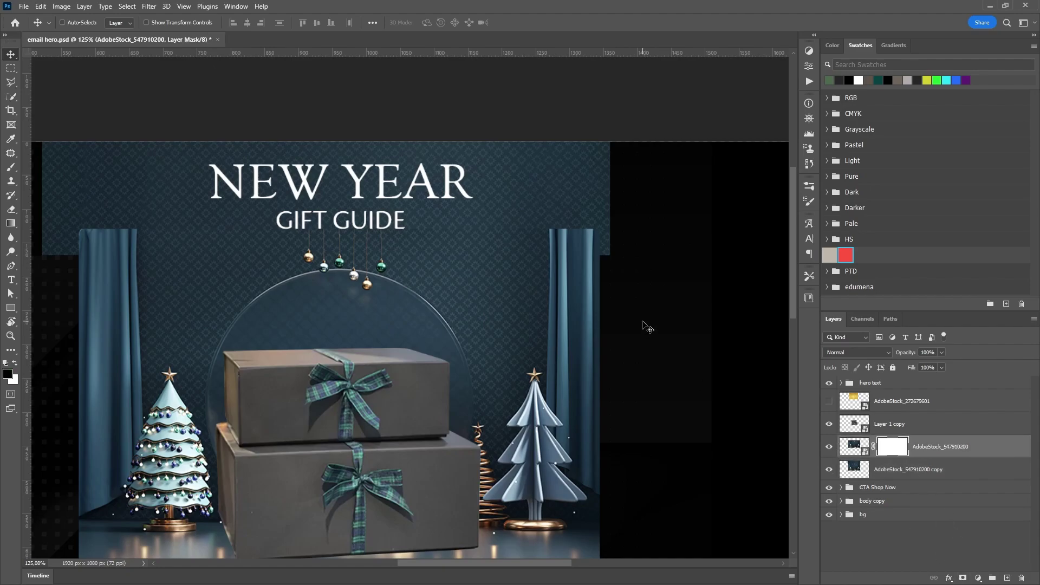
# Set the Brush tool's tip to a 0° angle and 100% roundness
pyautogui.click(11, 167)
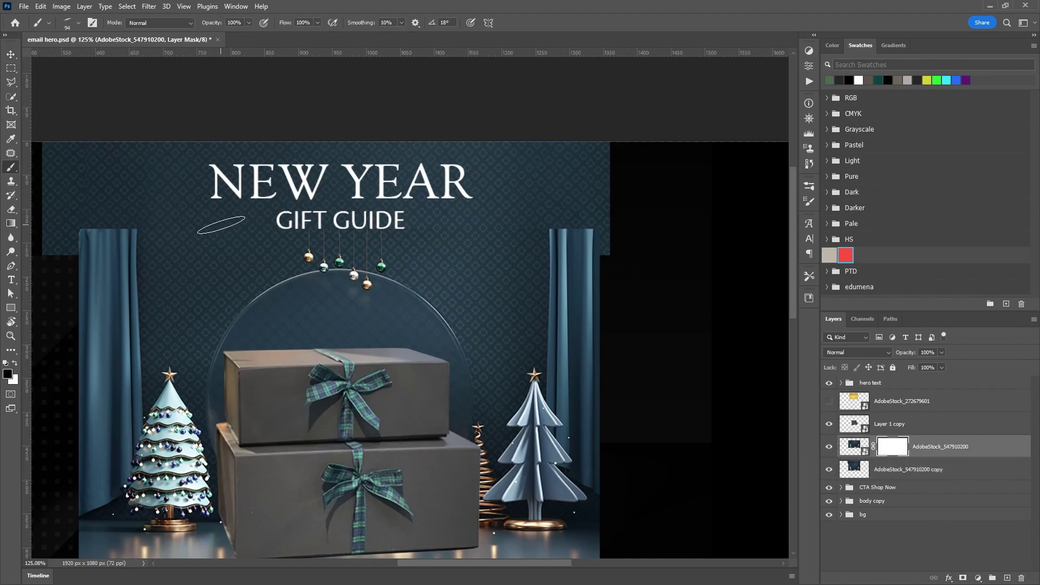
pyautogui.click(808, 201)
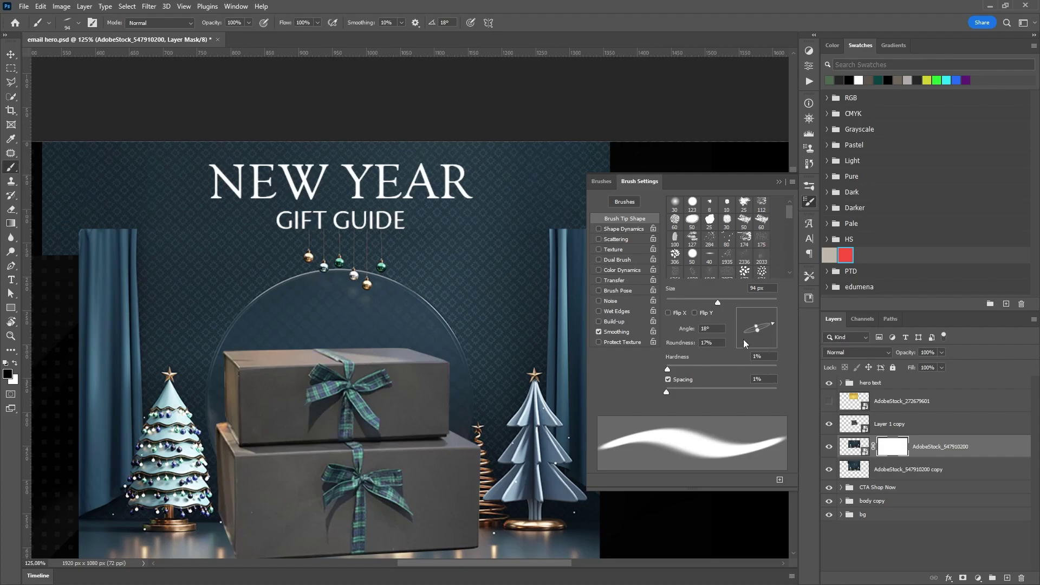
pyautogui.moveTo(771, 323)
pyautogui.mouseDown()
pyautogui.moveTo(787, 330)
pyautogui.moveTo(755, 299)
pyautogui.moveTo(820, 339)
pyautogui.moveTo(823, 323)
pyautogui.mouseUp()
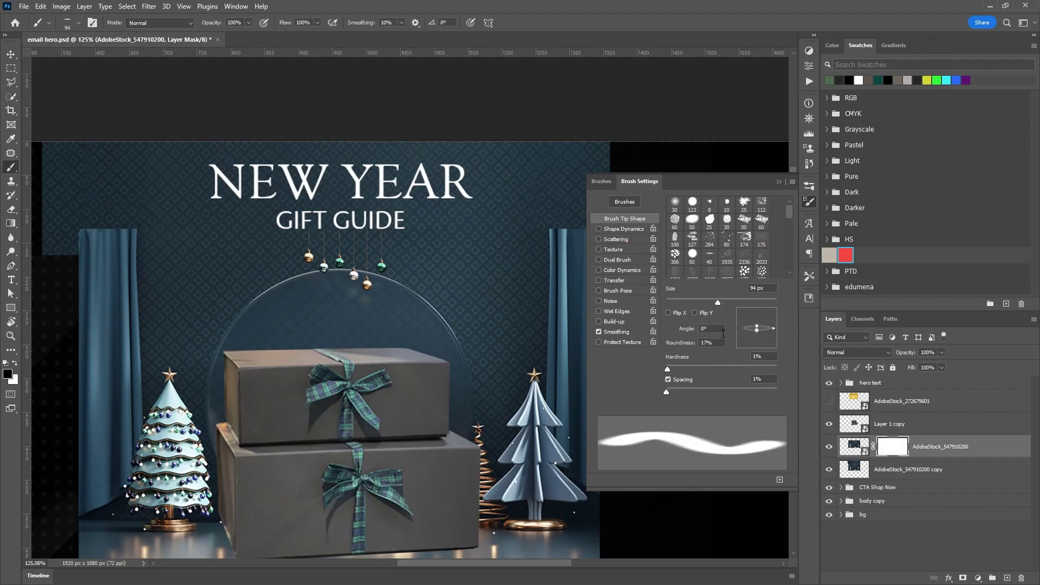
pyautogui.write('100')
pyautogui.press('Return')
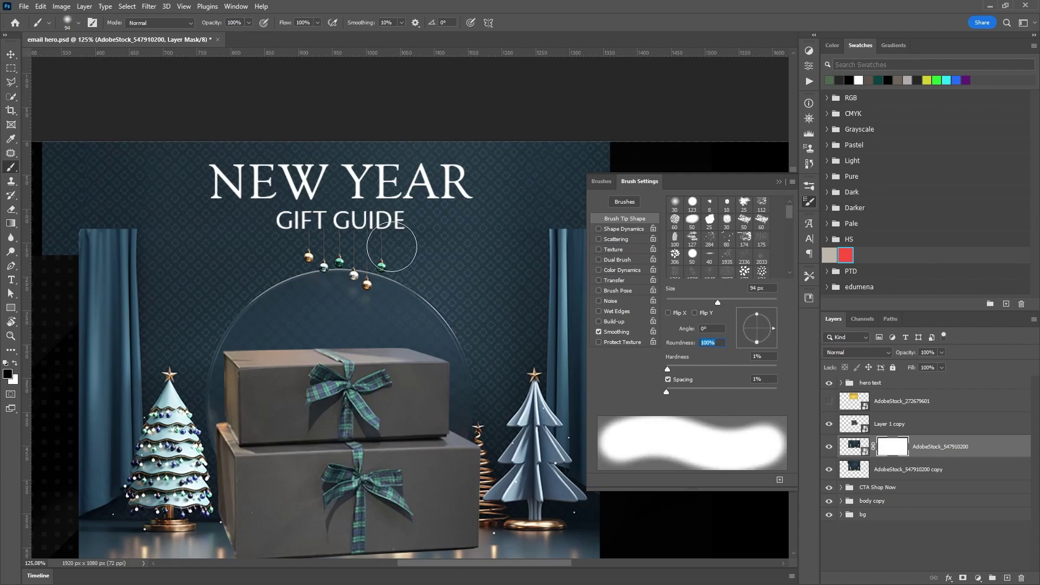
# Enlarge the soft brush to 196 px and hide the AdobeStock_547910200 layer's top edge either side of the hanging ornaments on its mask
pyautogui.moveTo(457, 272)
pyautogui.mouseDown()
pyautogui.moveTo(491, 274)
pyautogui.moveTo(450, 304)
pyautogui.mouseUp()
pyautogui.click(516, 211)
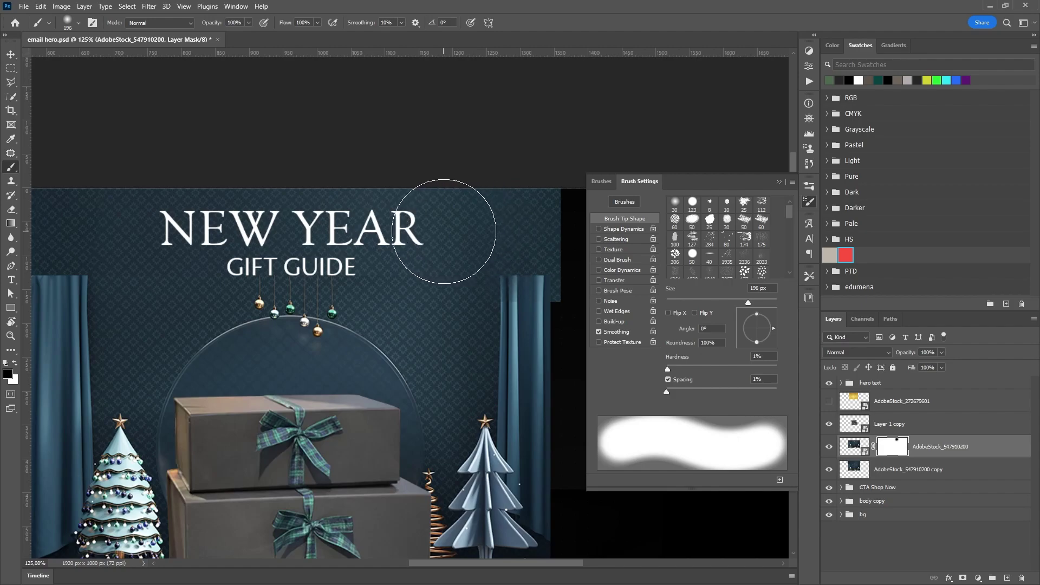
pyautogui.click(498, 238)
pyautogui.click(246, 233)
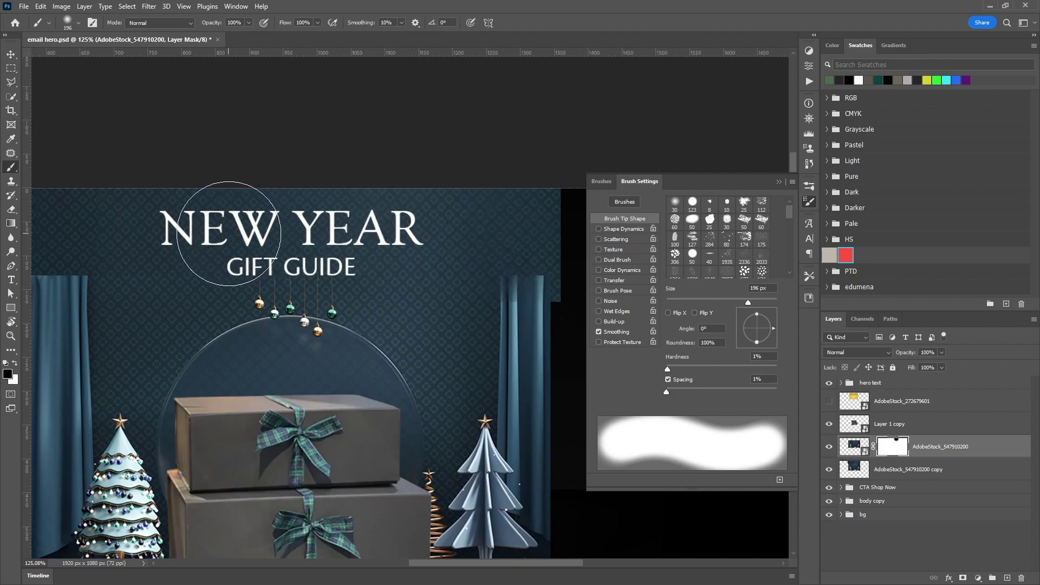
pyautogui.moveTo(128, 222); pyautogui.dragTo(233, 214)
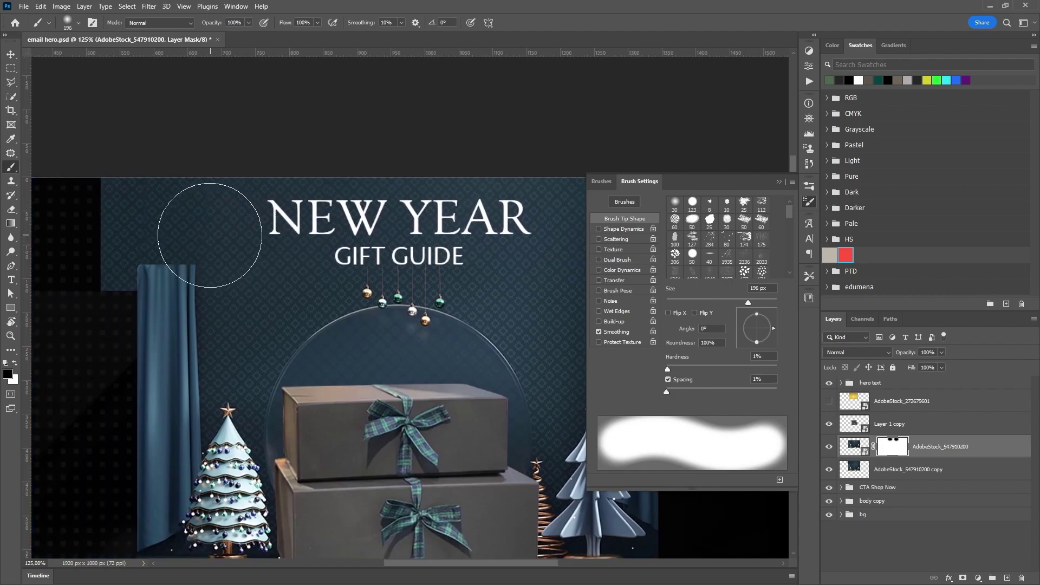
pyautogui.click(778, 182)
pyautogui.scroll(5, 469, 285)
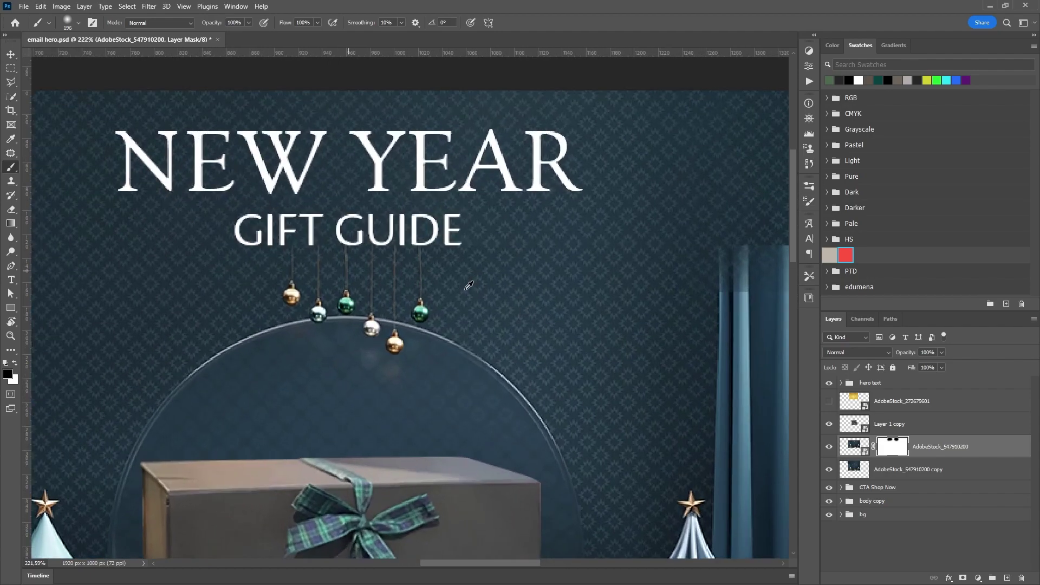
pyautogui.scroll(-5, 469, 285)
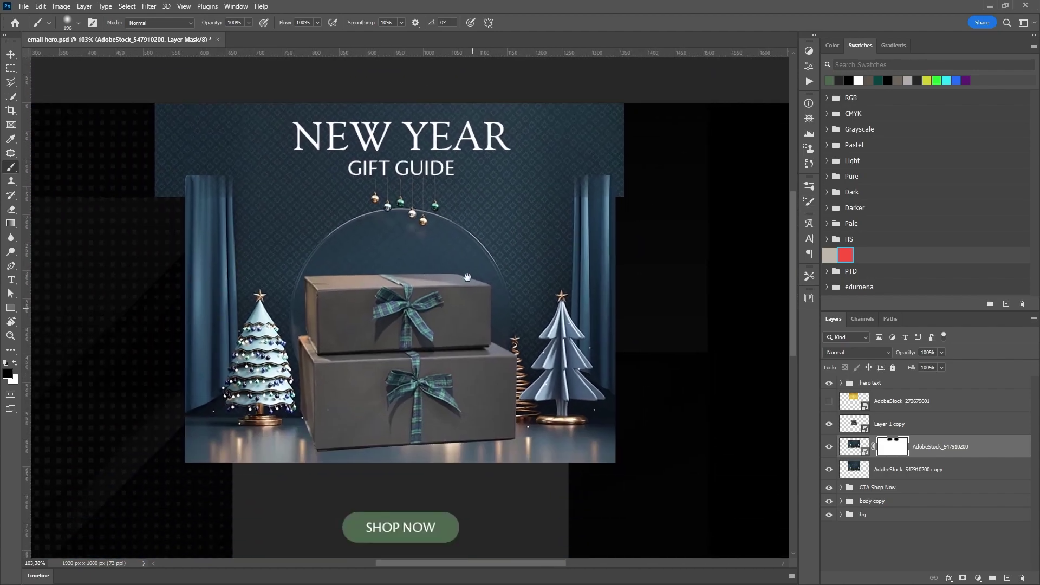
# Duplicate Rectangle 1 from the bg group to directly beneath AdobeStock_547910200 copy, and shorten the duplicate from below to 61.39% height
pyautogui.press('v')
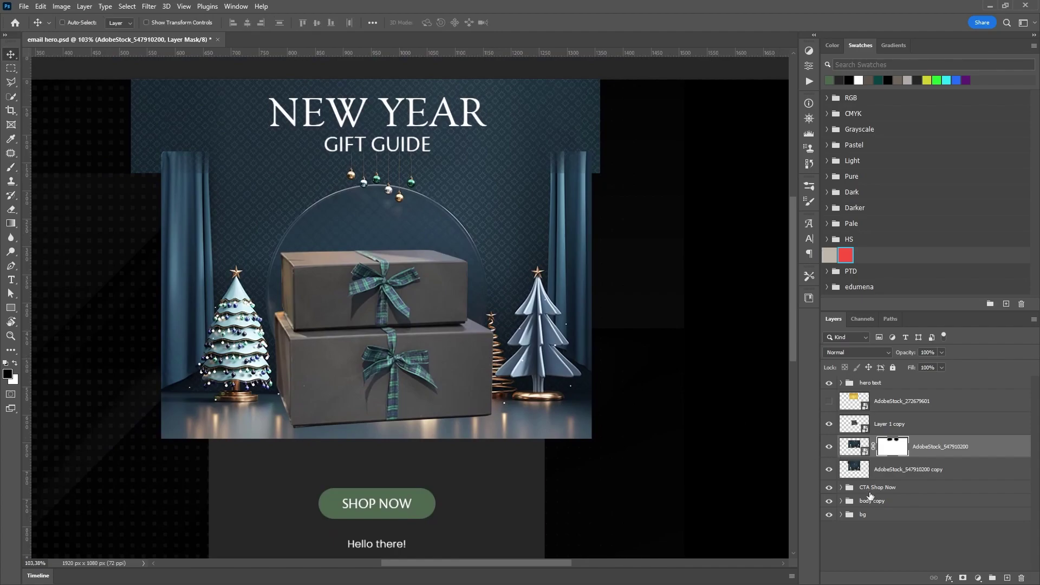
pyautogui.click(840, 515)
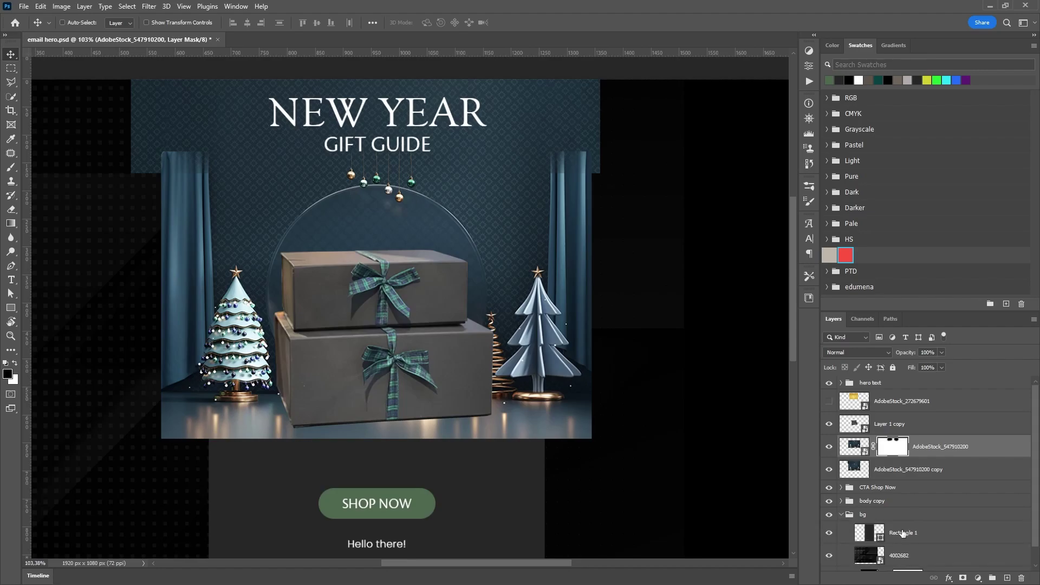
pyautogui.keyDown('alt'); pyautogui.moveTo(902, 533); pyautogui.dragTo(905, 481); pyautogui.keyUp('alt')
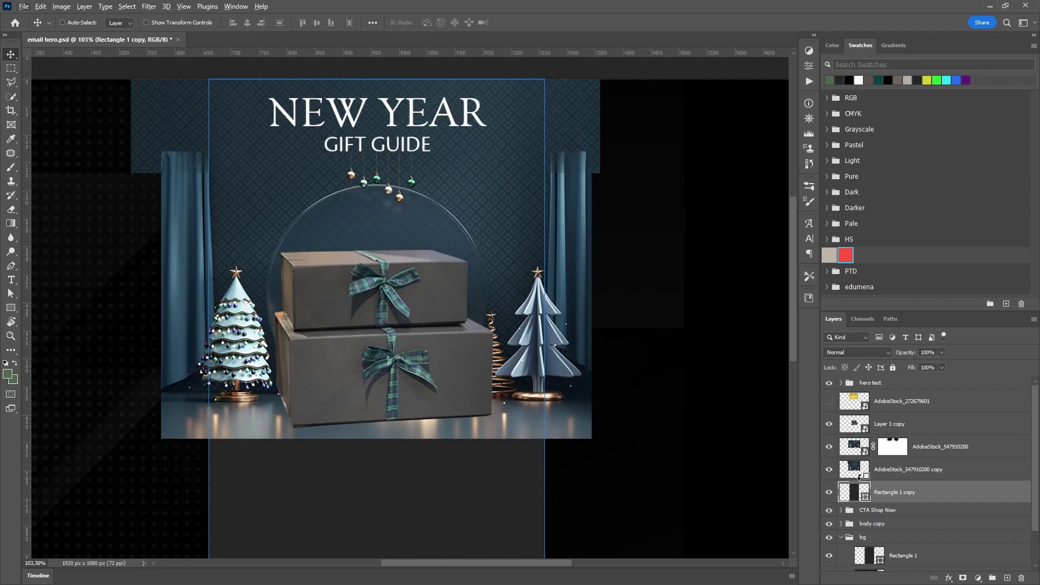
pyautogui.hotkey('ctrl', 't')
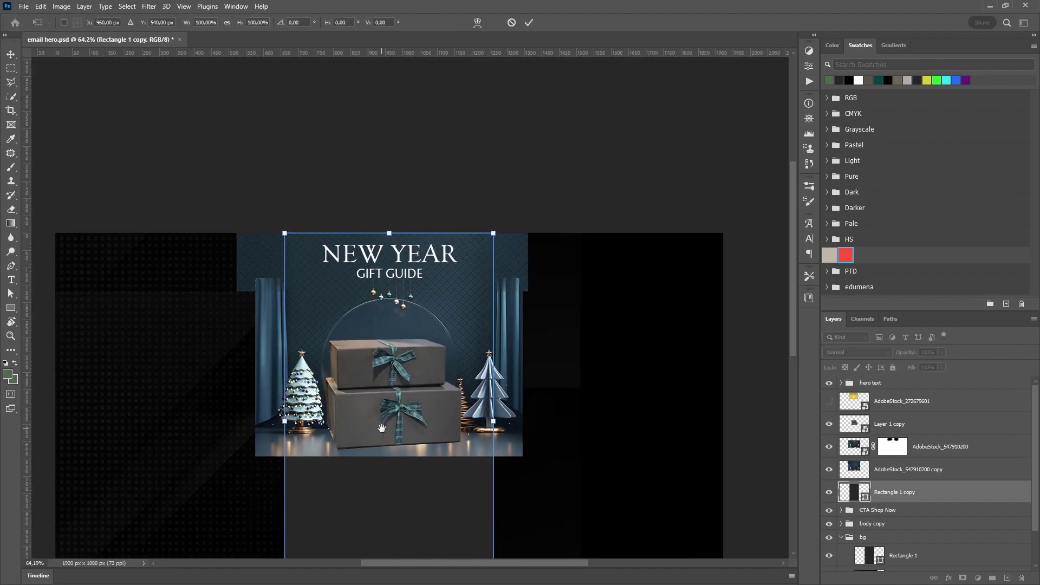
pyautogui.moveTo(381, 428); pyautogui.dragTo(383, 300)
pyautogui.moveTo(391, 486); pyautogui.dragTo(398, 340)
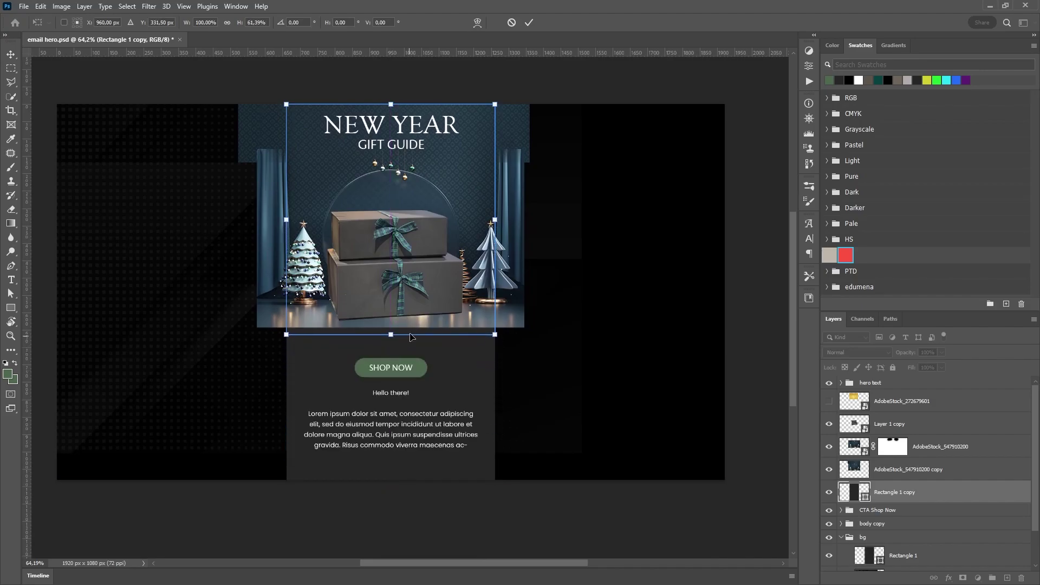
pyautogui.click(529, 23)
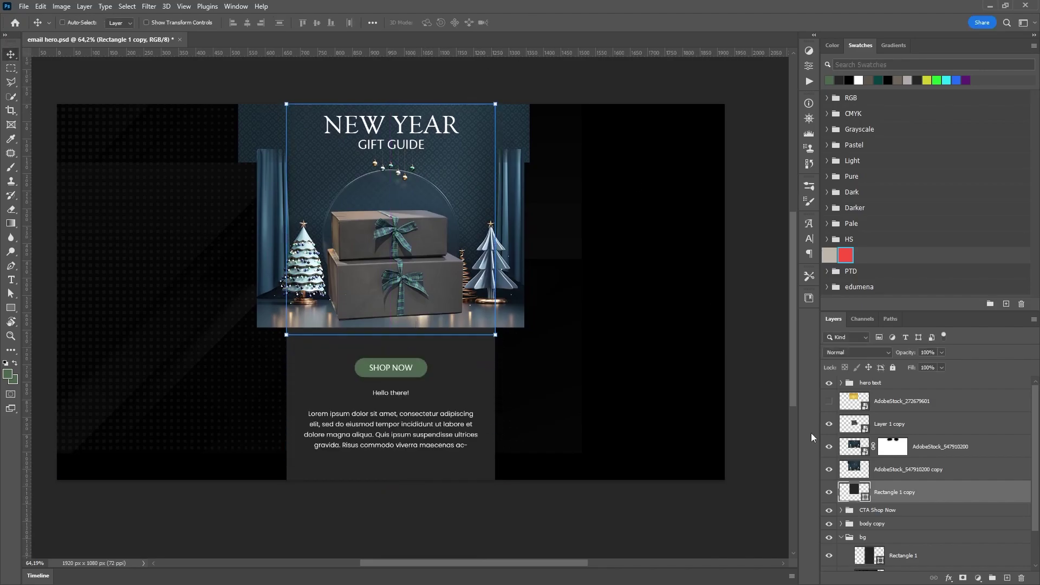
# Clip AdobeStock_547910200 copy and AdobeStock_547910200 to the Rectangle 1 copy layer
pyautogui.keyDown('alt'); pyautogui.click(856, 477); pyautogui.keyUp('alt')
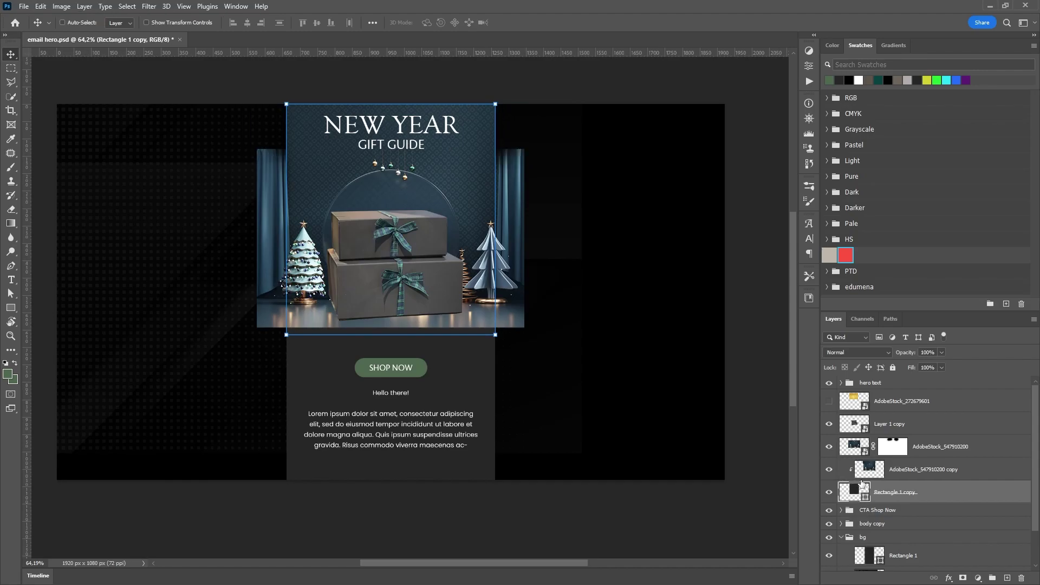
pyautogui.keyDown('alt'); pyautogui.click(868, 453); pyautogui.keyUp('alt')
pyautogui.moveTo(456, 299); pyautogui.dragTo(461, 429)
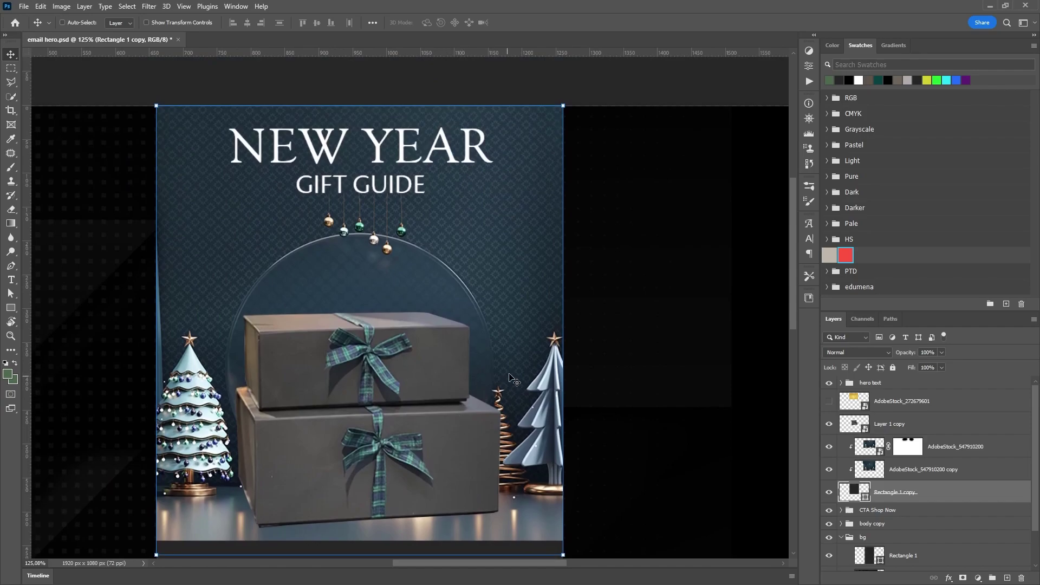
# Set the NEW YEAR text layer in the hero text group to the Bold font style
pyautogui.click(882, 385)
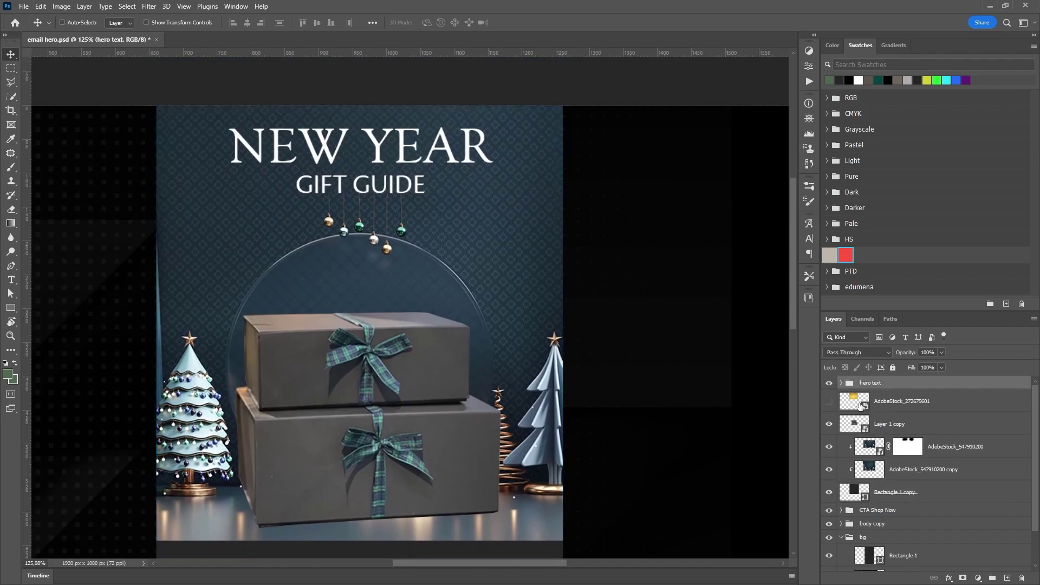
pyautogui.click(841, 383)
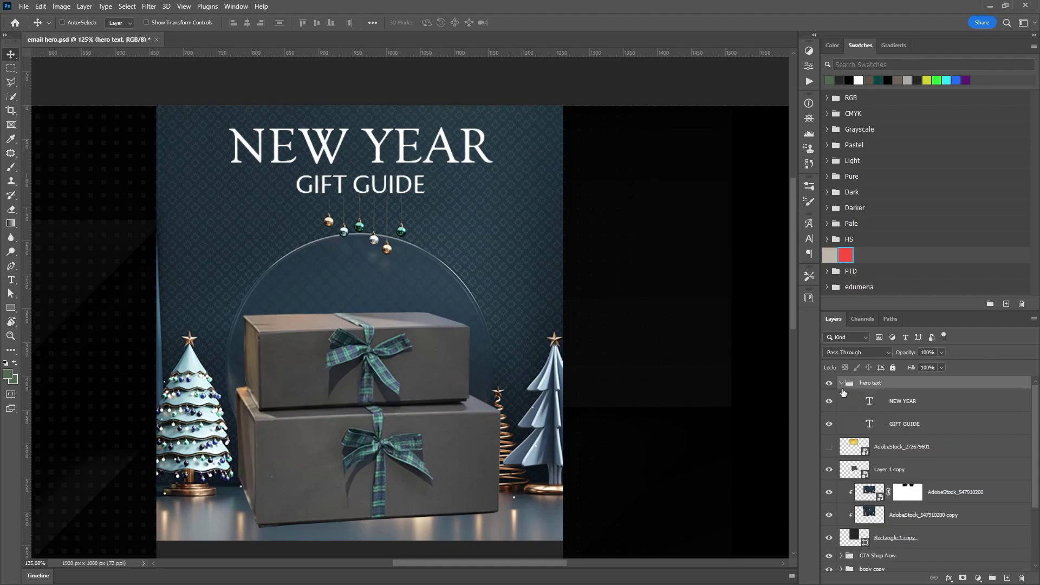
pyautogui.click(908, 408)
pyautogui.click(809, 238)
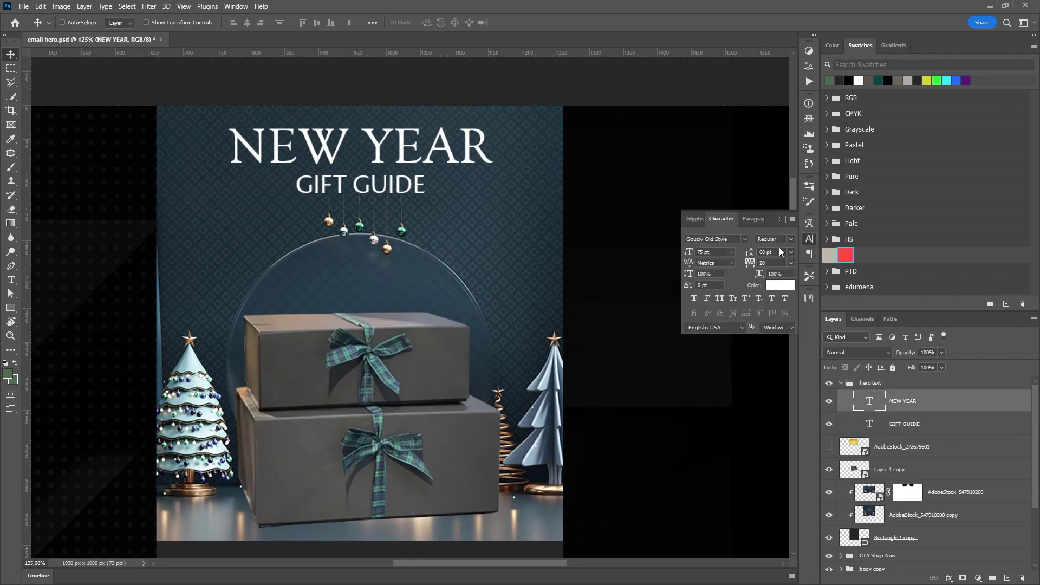
pyautogui.click(791, 241)
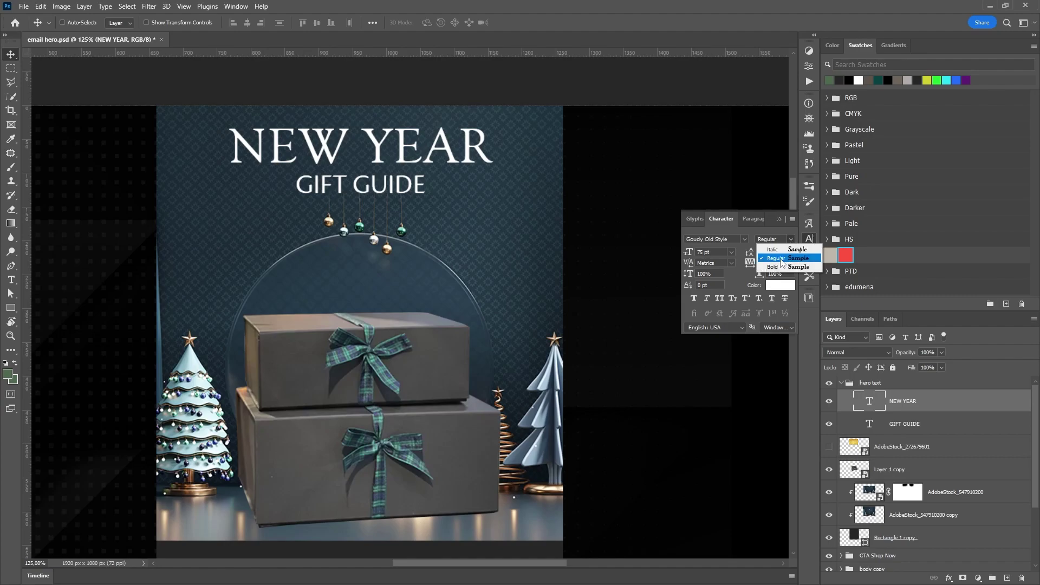
pyautogui.click(772, 269)
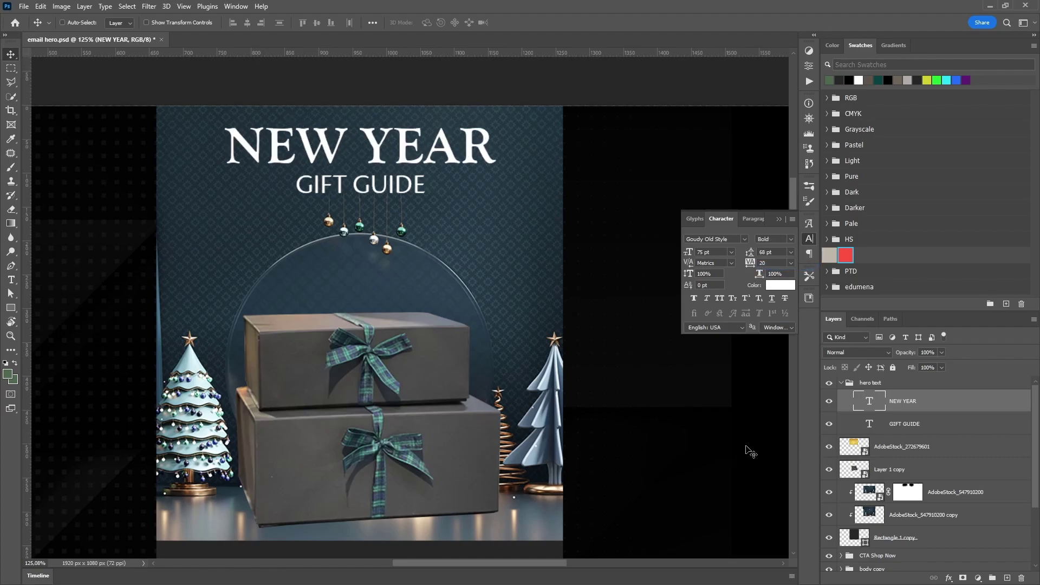
# Show the gold glitter layer AdobeStock_272679601, move it above NEW YEAR in the hero text group, and clip it to that text
pyautogui.click(900, 455)
pyautogui.moveTo(336, 364); pyautogui.dragTo(353, 331)
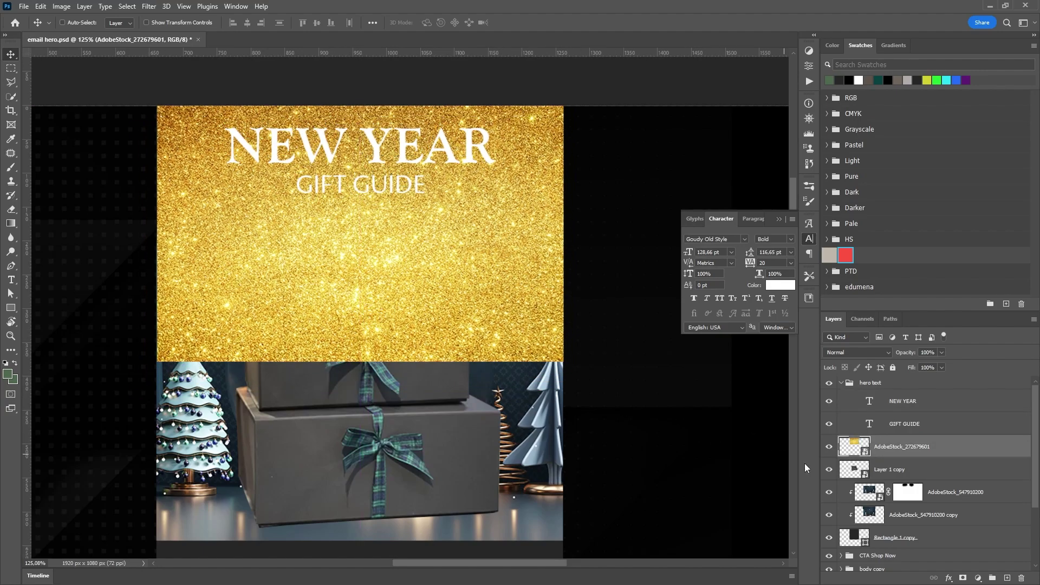
pyautogui.moveTo(911, 446); pyautogui.dragTo(896, 407)
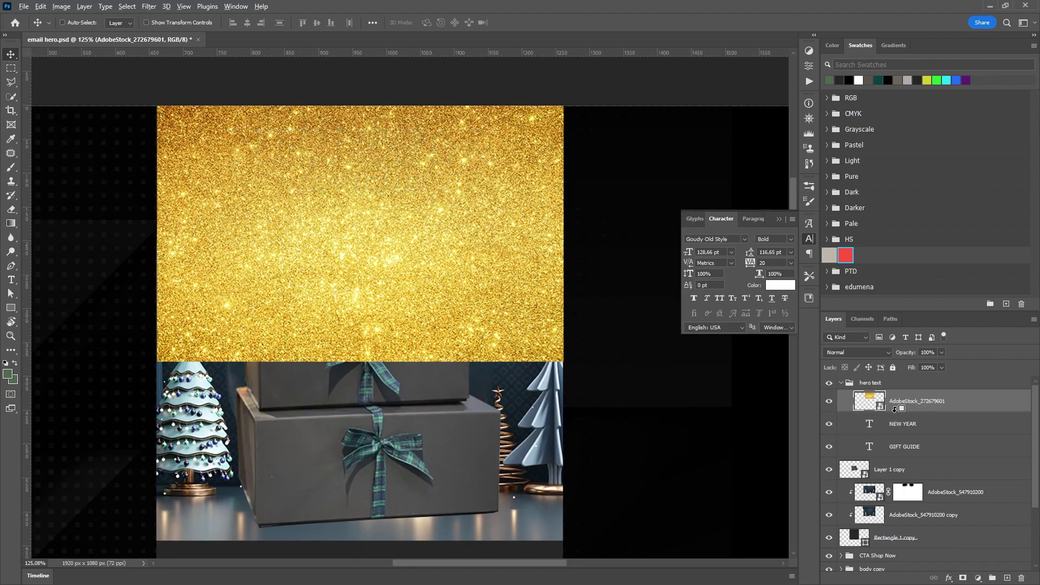
pyautogui.keyDown('alt'); pyautogui.click(894, 411); pyautogui.keyUp('alt')
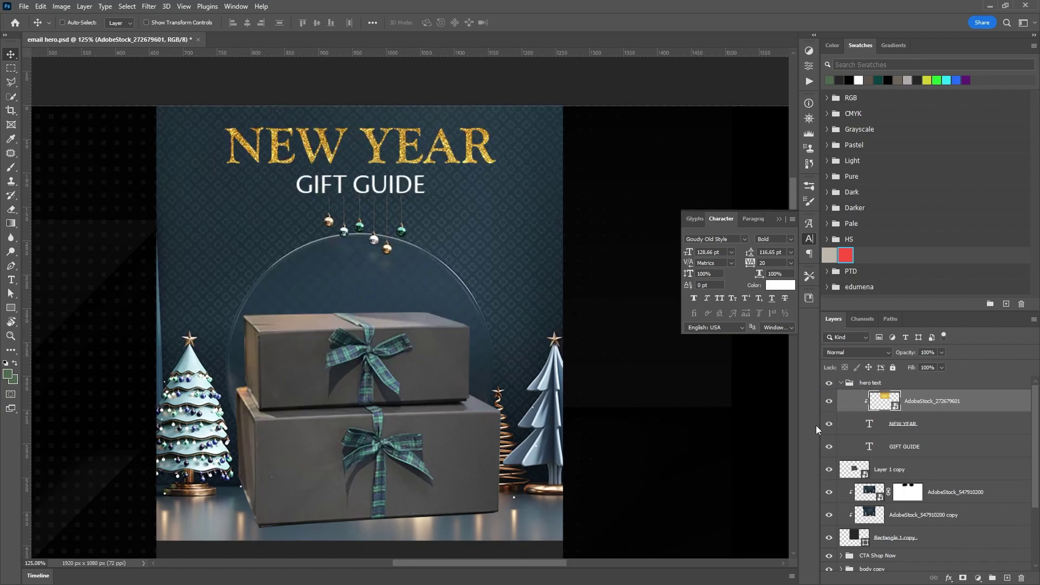
pyautogui.click(841, 384)
# Move the CTA Shop Now and body copy groups together up toward the hero image's lower edge
pyautogui.moveTo(383, 541); pyautogui.dragTo(365, 417)
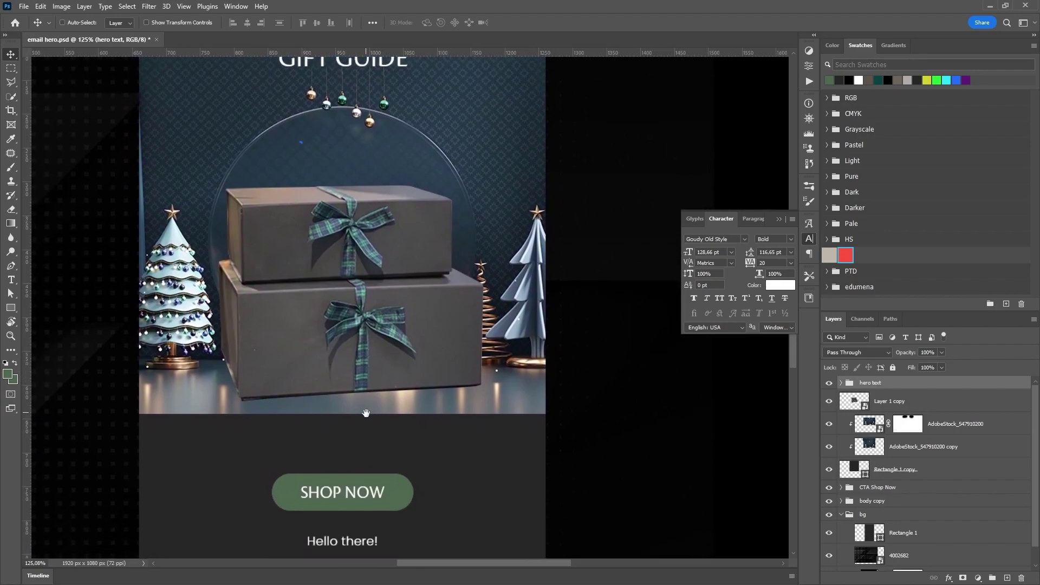
pyautogui.scroll(-6, 401, 421)
pyautogui.scroll(1, 402, 422)
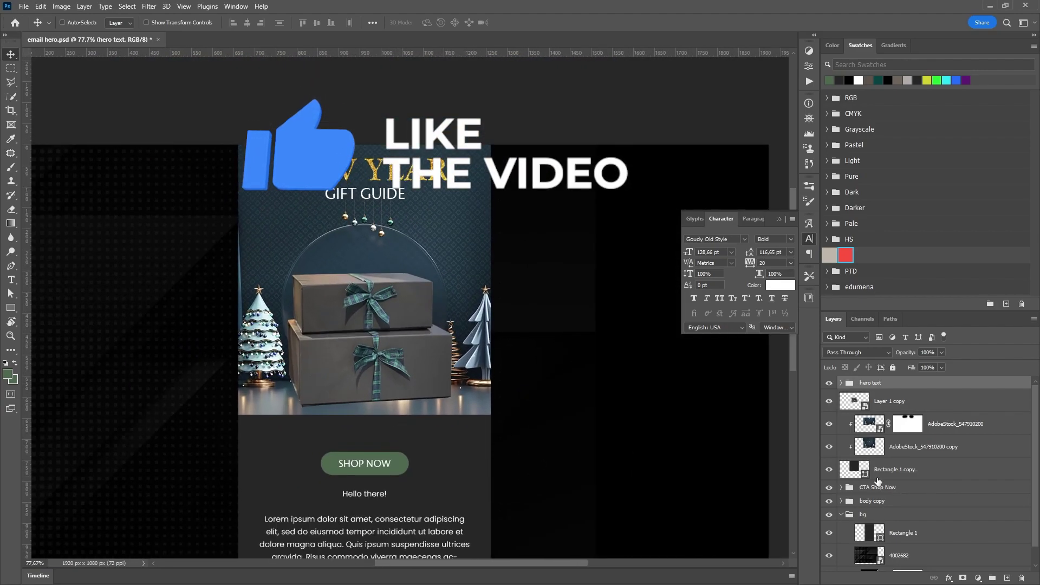
pyautogui.click(878, 487)
pyautogui.keyDown('shift'); pyautogui.click(886, 501); pyautogui.keyUp('shift')
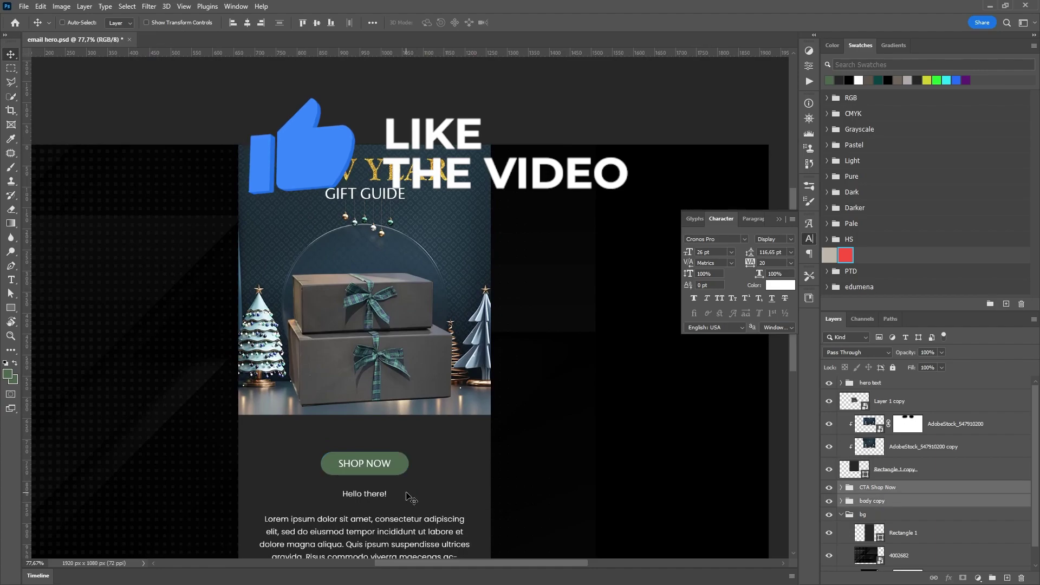
pyautogui.moveTo(407, 495); pyautogui.dragTo(445, 444)
# Move the body copy group up slightly closer to the SHOP NOW button, and collapse the bg group
pyautogui.click(904, 506)
pyautogui.scroll(7, 386, 460)
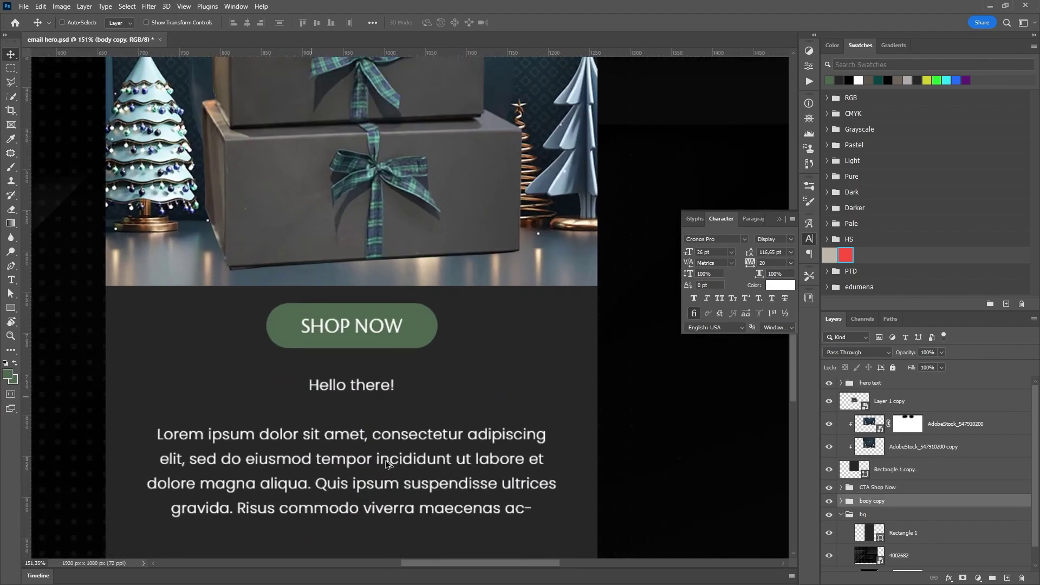
pyautogui.moveTo(398, 489); pyautogui.dragTo(398, 477)
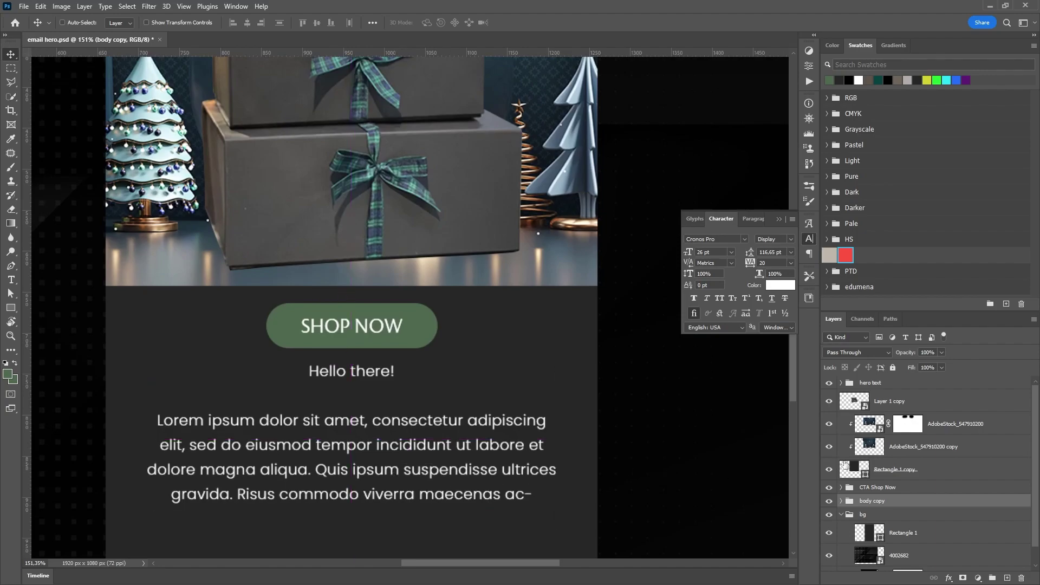
pyautogui.click(890, 487)
pyautogui.scroll(-6, 428, 431)
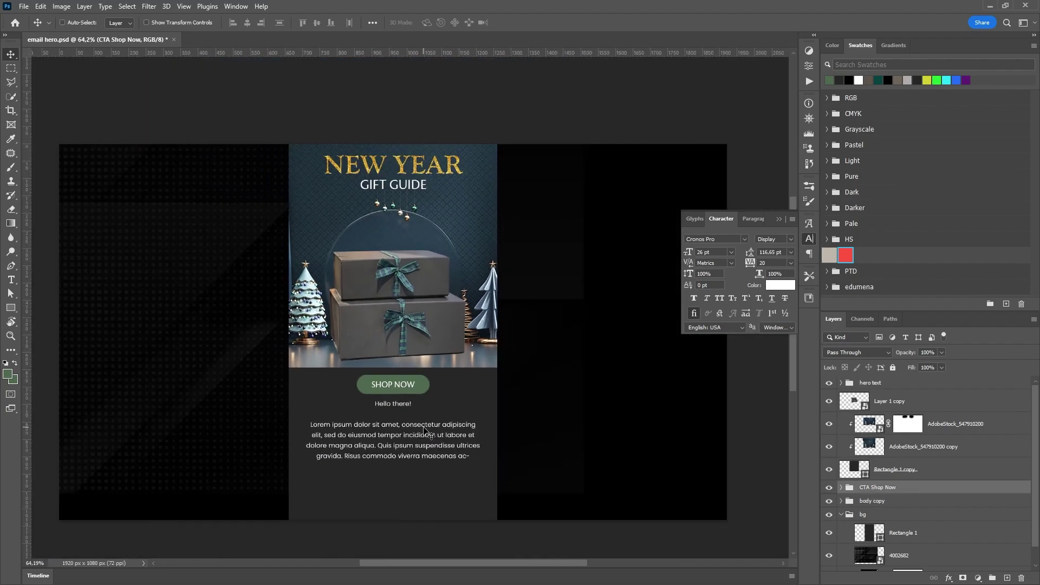
pyautogui.scroll(-1, 416, 423)
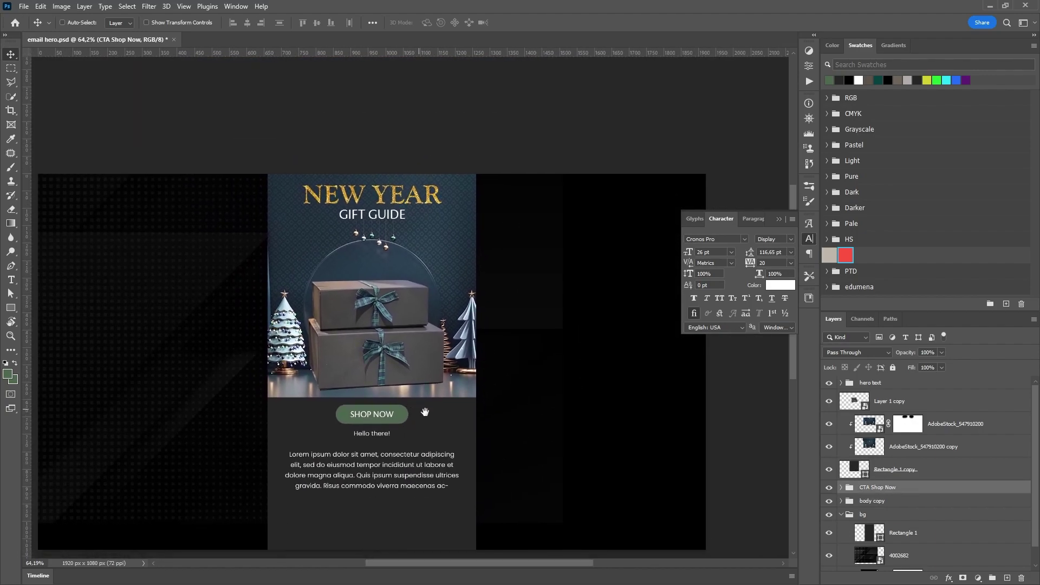
pyautogui.click(840, 514)
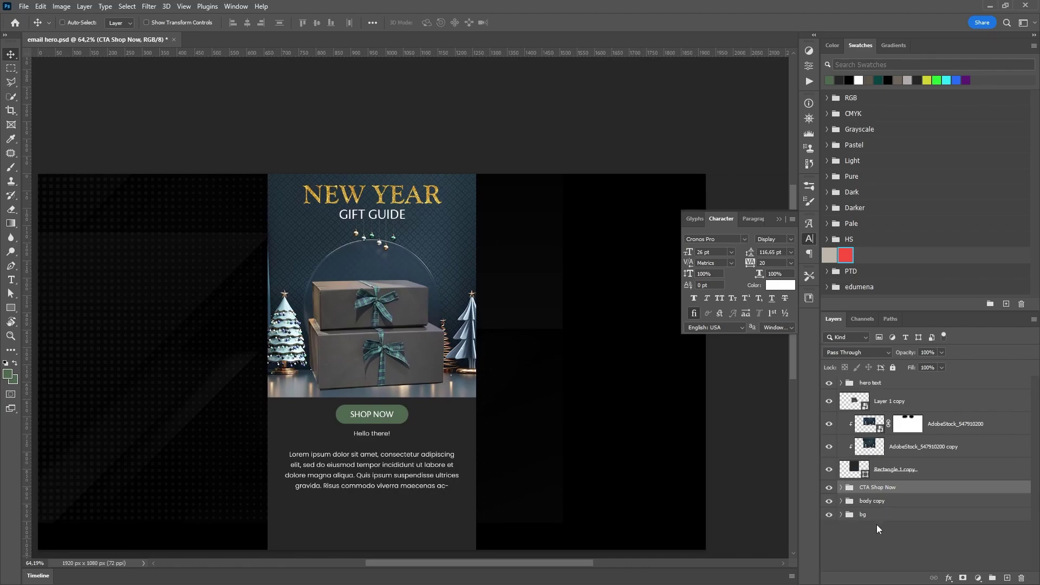
# Add a layer mask to AdobeStock_547910200 copy and brush black along the floor's lower edge on both background layers' masks
pyautogui.click(910, 447)
pyautogui.scroll(4, 461, 441)
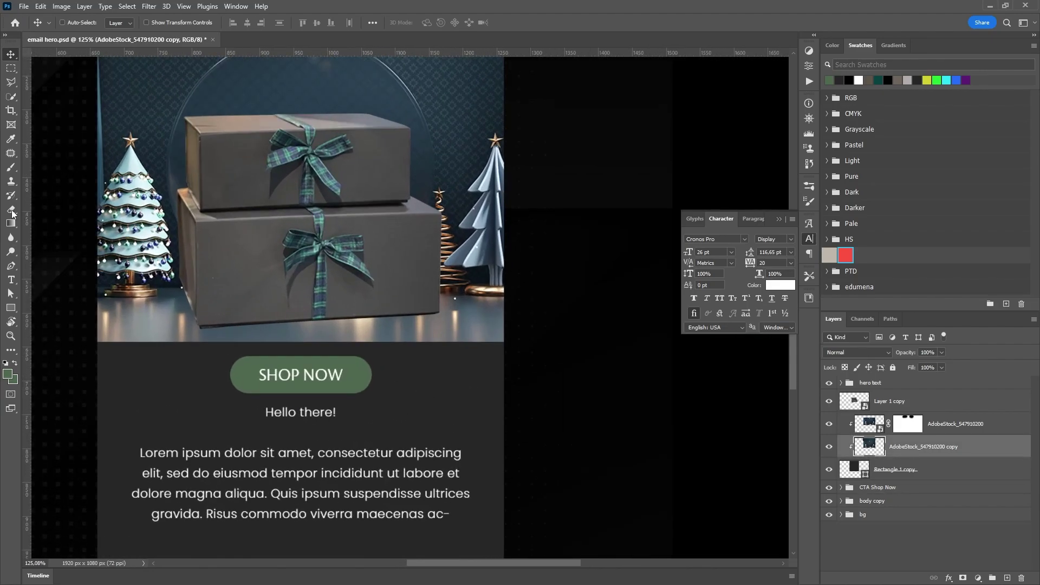
pyautogui.click(11, 167)
pyautogui.moveTo(193, 344); pyautogui.dragTo(270, 326)
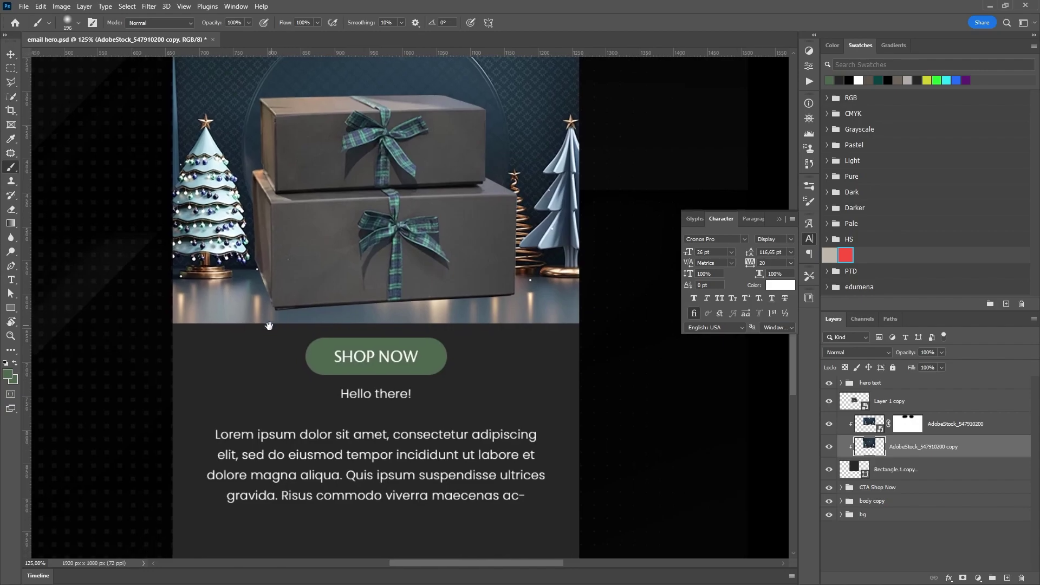
pyautogui.click(964, 578)
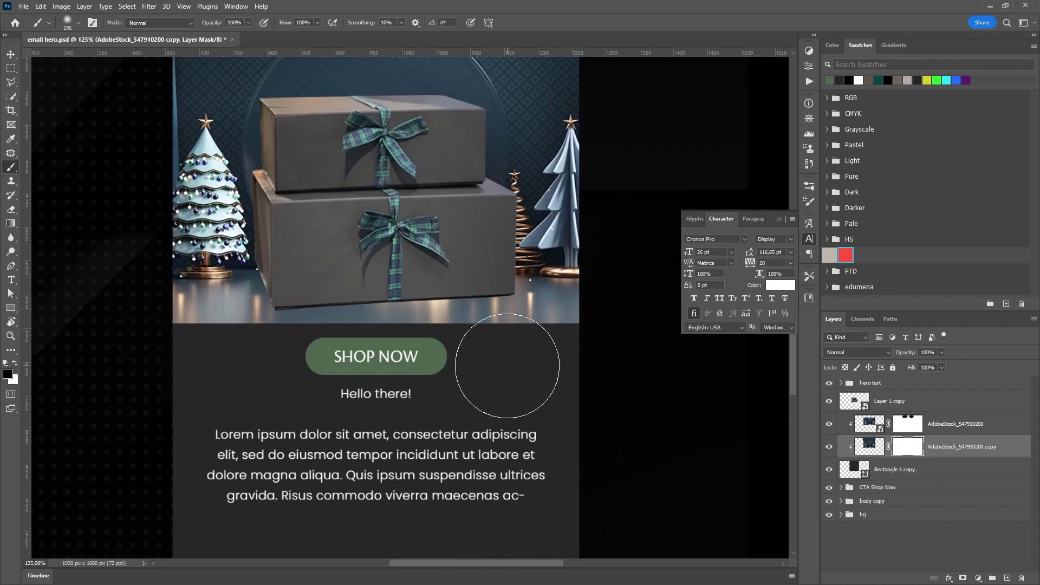
pyautogui.moveTo(174, 342)
pyautogui.mouseDown()
pyautogui.moveTo(655, 327)
pyautogui.moveTo(641, 267)
pyautogui.moveTo(186, 269)
pyautogui.mouseUp()
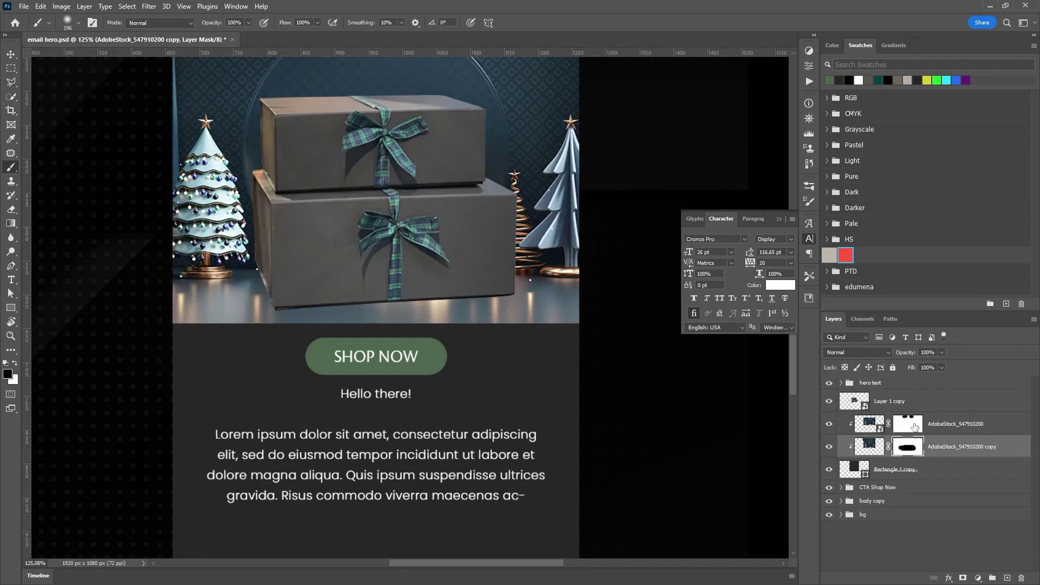
pyautogui.click(914, 426)
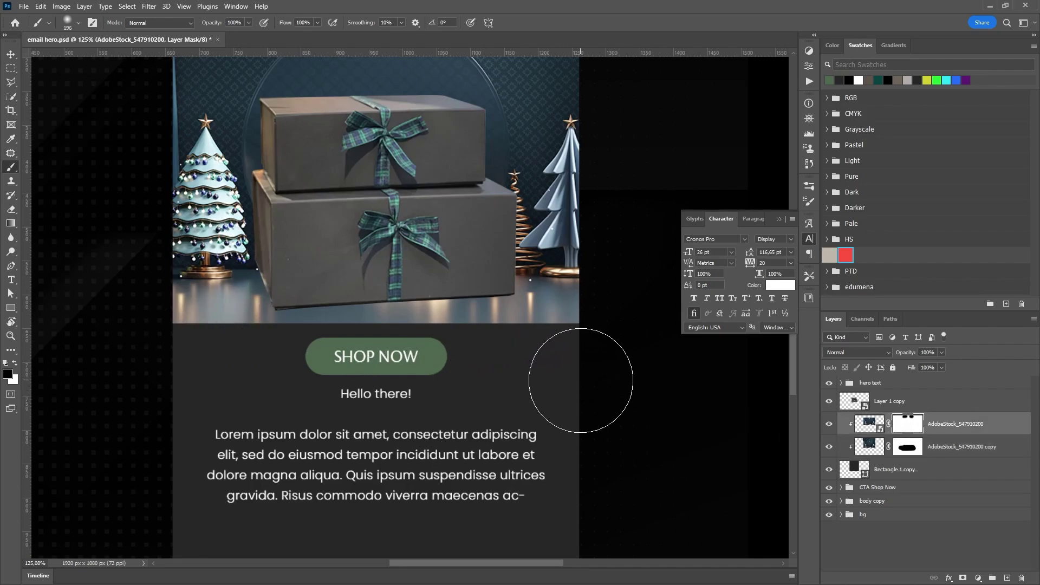
pyautogui.moveTo(580, 380)
pyautogui.mouseDown()
pyautogui.moveTo(560, 372)
pyautogui.moveTo(152, 392)
pyautogui.mouseUp()
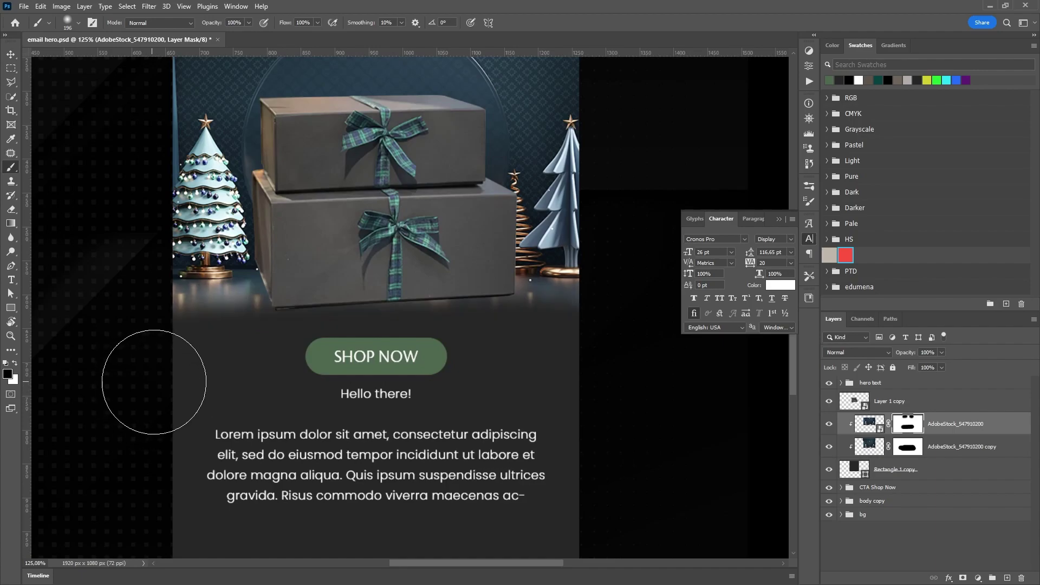
# Examine the blended floor edge across the hero, comparing it with the gift boxes layer Layer 1 copy hidden and shown
pyautogui.scroll(6, 464, 412)
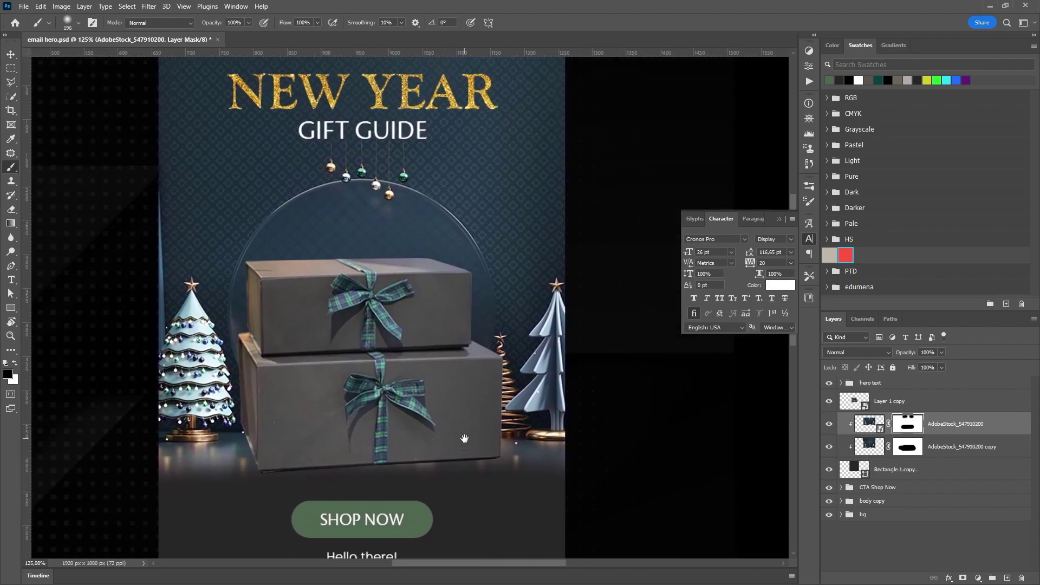
pyautogui.scroll(-9, 416, 429)
pyautogui.scroll(5, 417, 429)
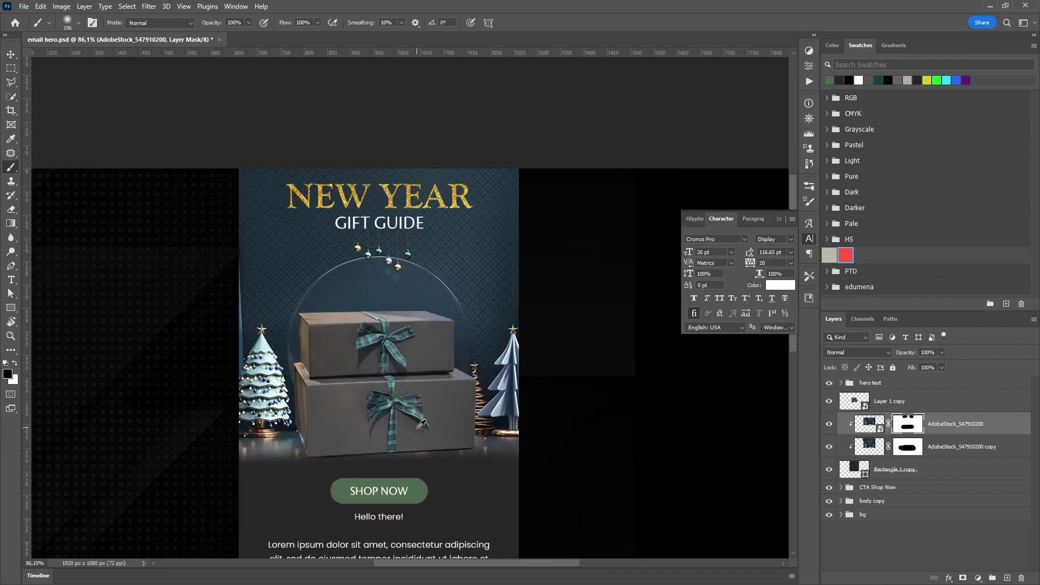
pyautogui.moveTo(413, 475); pyautogui.dragTo(413, 432)
pyautogui.scroll(4, 406, 433)
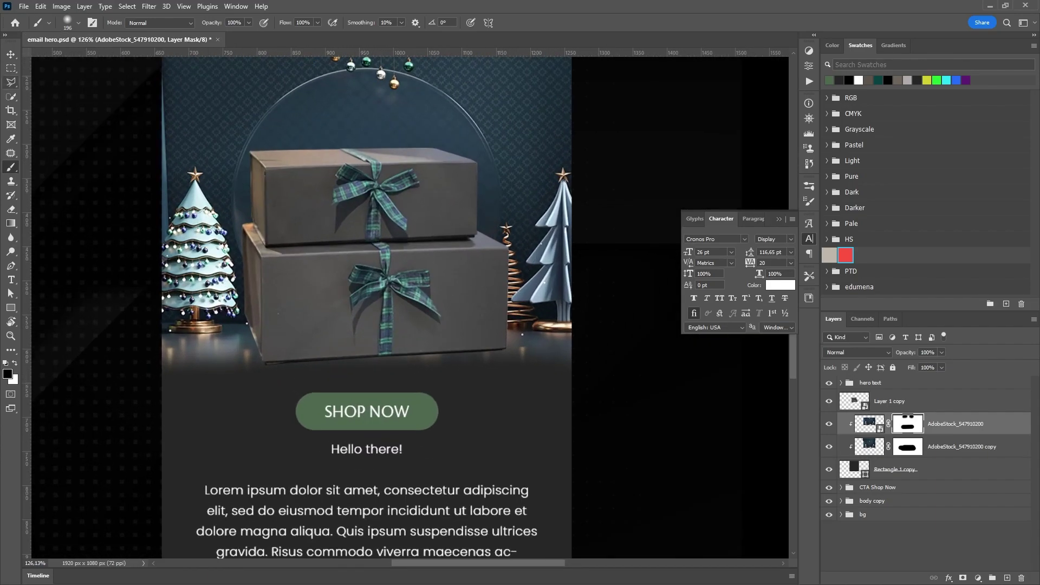
pyautogui.click(11, 54)
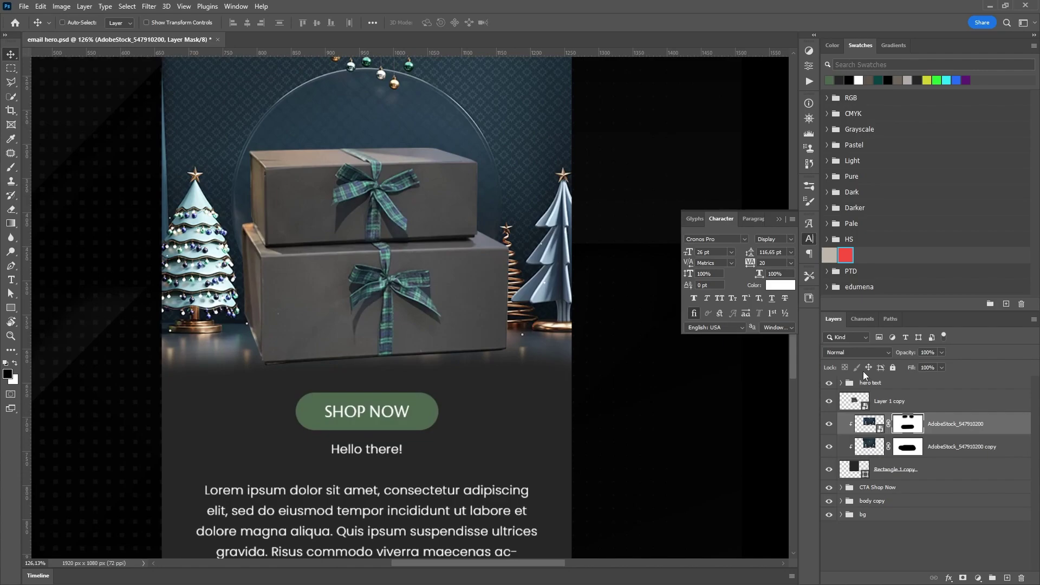
pyautogui.click(910, 404)
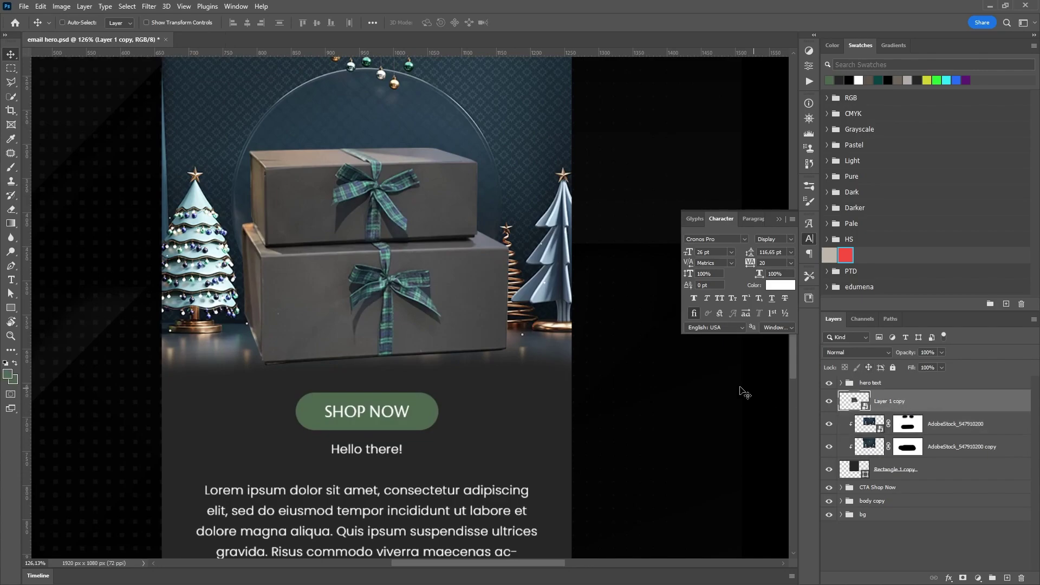
pyautogui.click(828, 402)
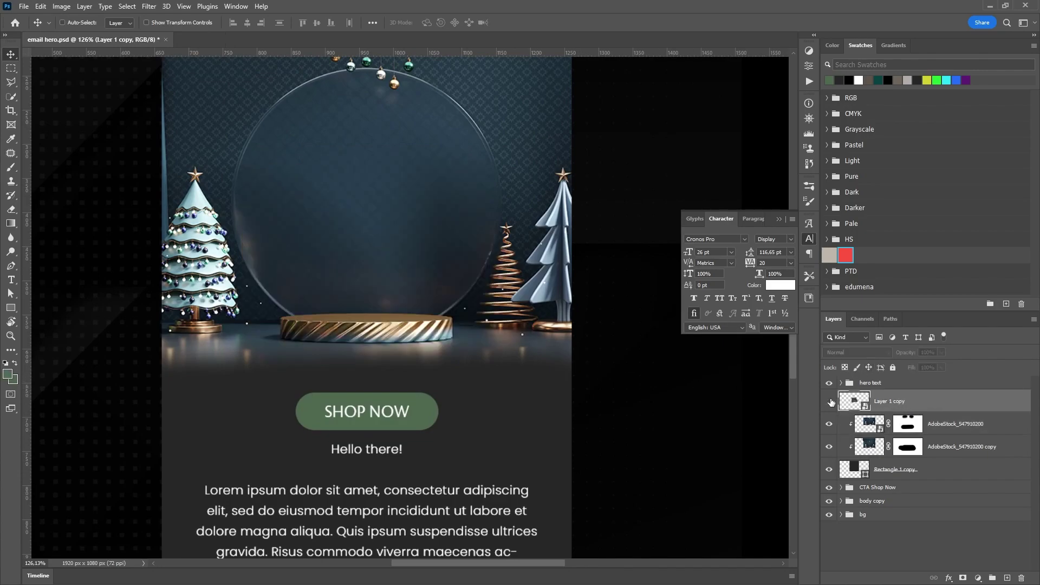
pyautogui.click(828, 401)
# Duplicate the gift boxes layer, place the duplicate beneath Layer 1 copy, and move it down under the original boxes
pyautogui.moveTo(371, 178); pyautogui.dragTo(372, 283)
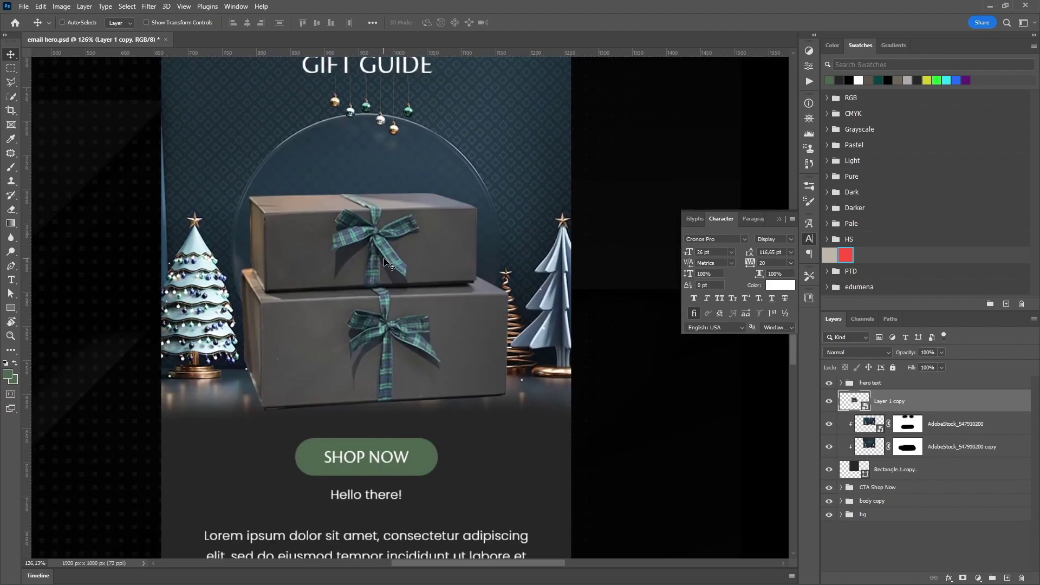
pyautogui.moveTo(390, 232); pyautogui.dragTo(391, 290)
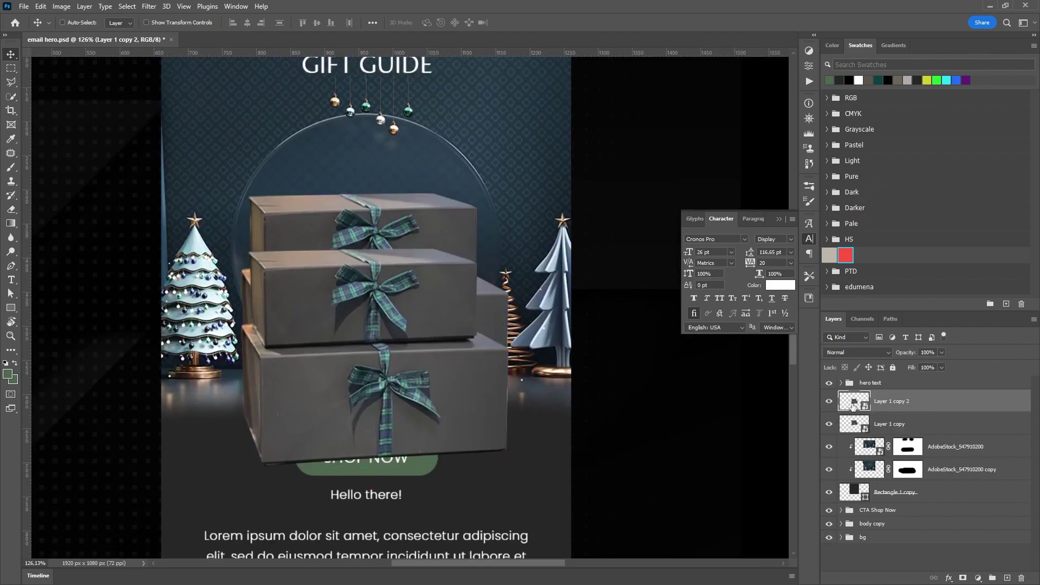
pyautogui.moveTo(895, 412); pyautogui.dragTo(893, 435)
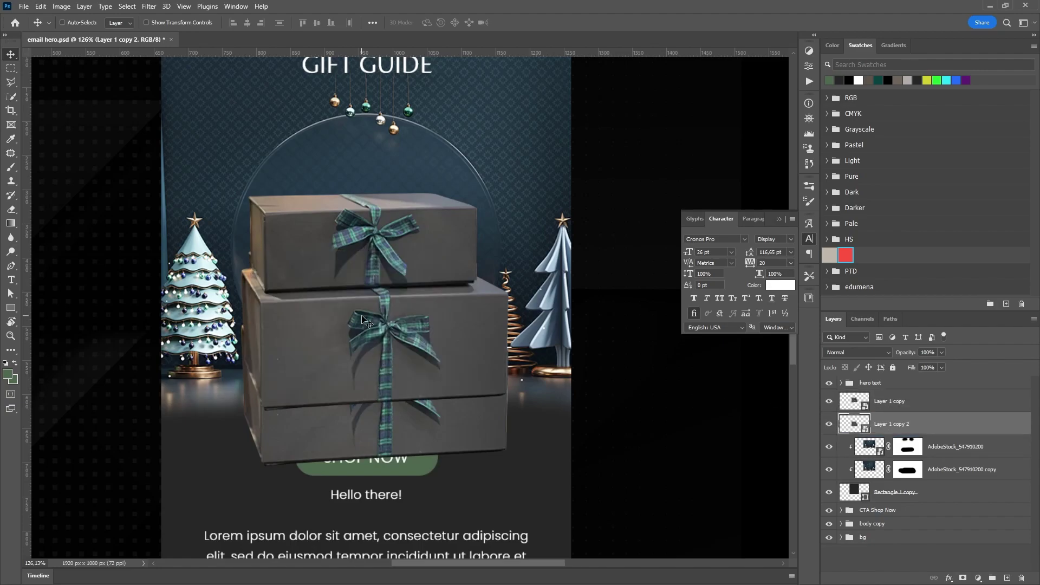
pyautogui.hotkey('ctrl', 'alt', 't')
pyautogui.moveTo(362, 320); pyautogui.dragTo(363, 437)
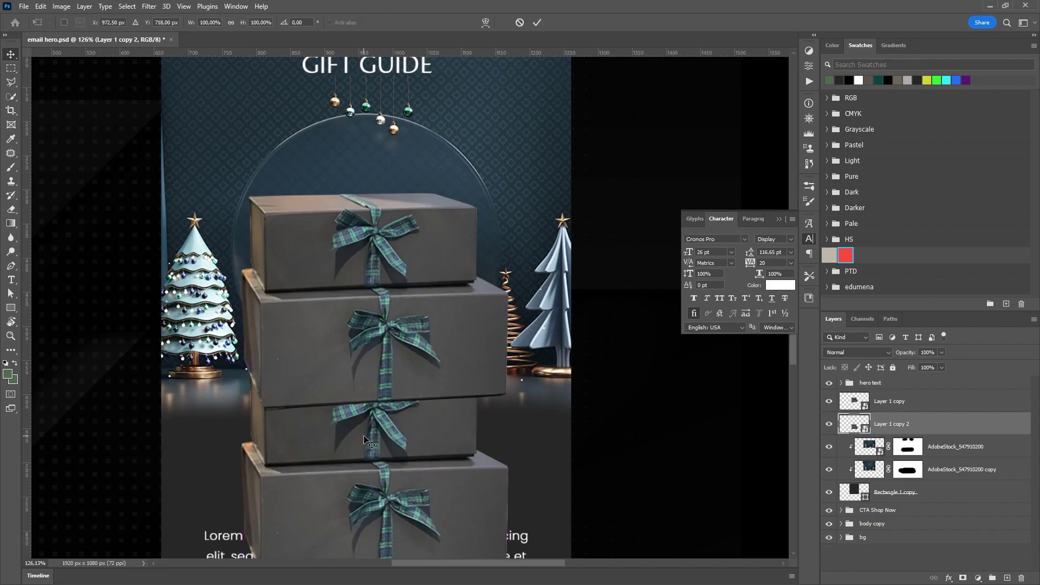
# Flip the duplicated gift boxes vertically and squash them to about 56% height just beneath the original boxes
pyautogui.scroll(-3, 364, 439)
pyautogui.rightClick(379, 410)
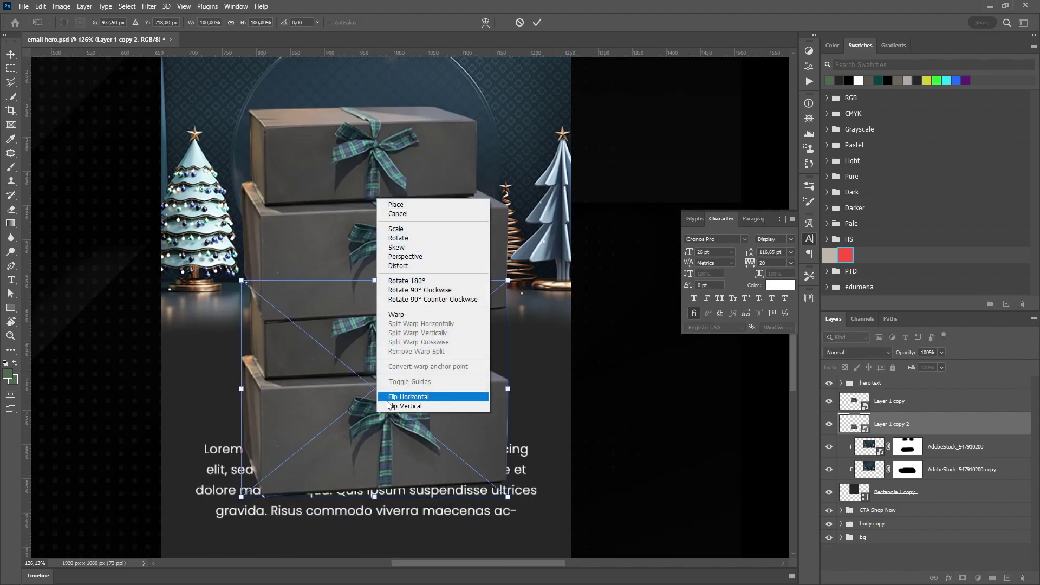
pyautogui.click(411, 407)
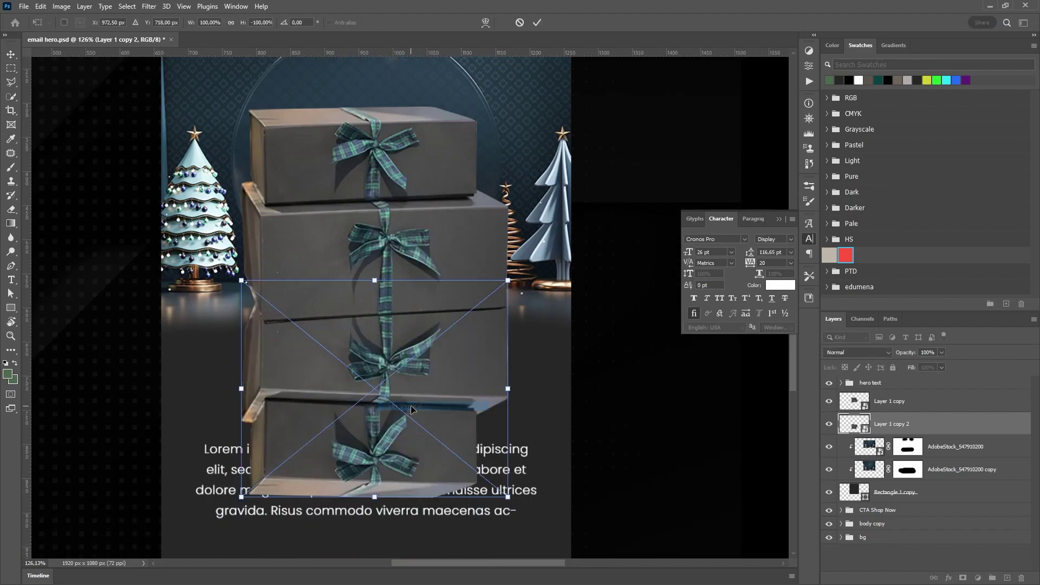
pyautogui.moveTo(373, 279); pyautogui.dragTo(375, 377)
pyautogui.moveTo(411, 406); pyautogui.dragTo(421, 368)
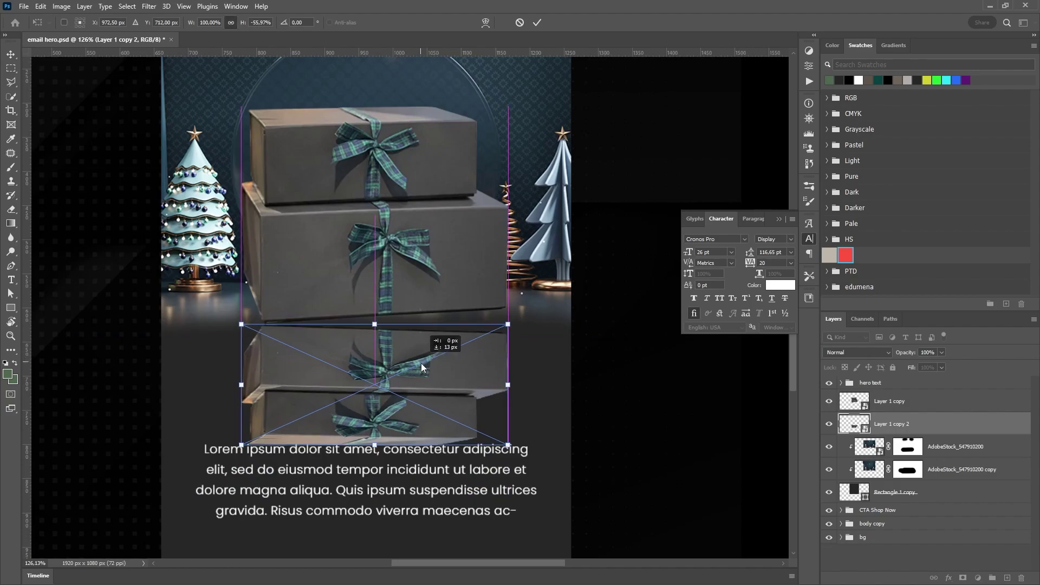
pyautogui.click(534, 23)
# Start a Perspective Warp on Layer 1 copy 2 and fit a layout quad to the front face of the flipped boxes
pyautogui.click(41, 6)
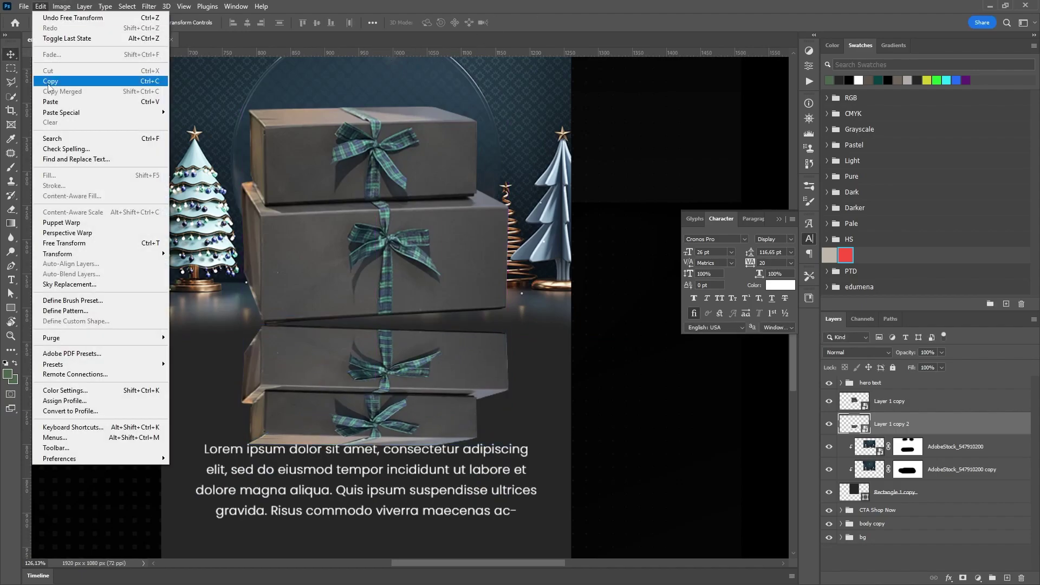
pyautogui.click(75, 232)
pyautogui.moveTo(264, 329); pyautogui.dragTo(505, 453)
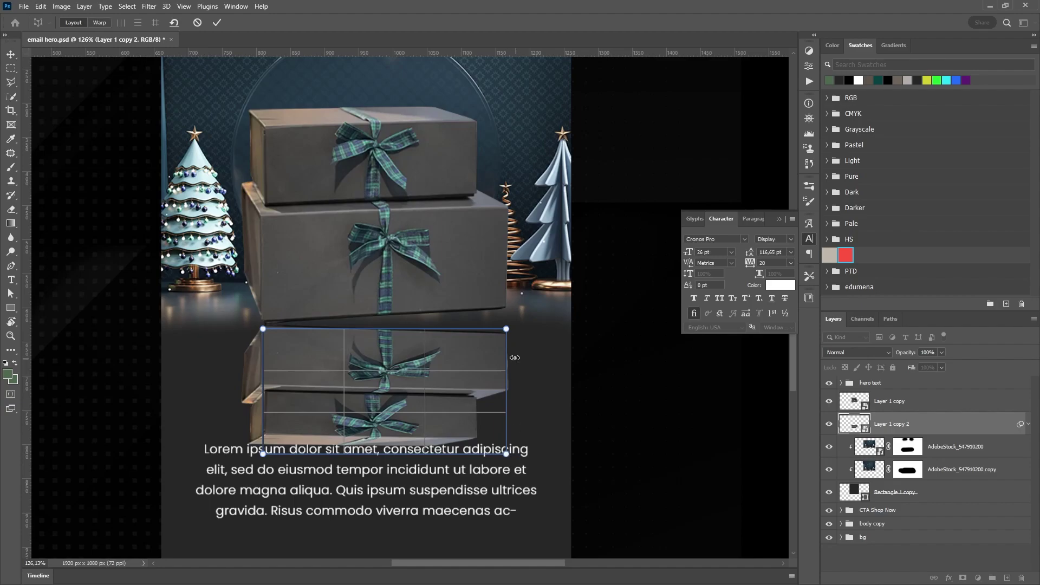
pyautogui.moveTo(506, 329); pyautogui.dragTo(507, 335)
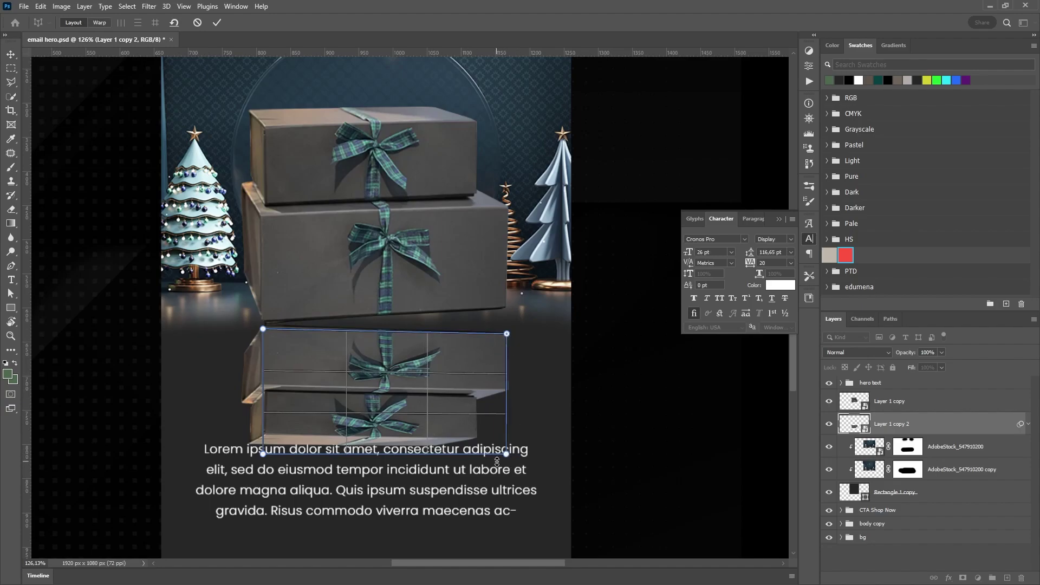
pyautogui.moveTo(507, 454); pyautogui.dragTo(510, 455)
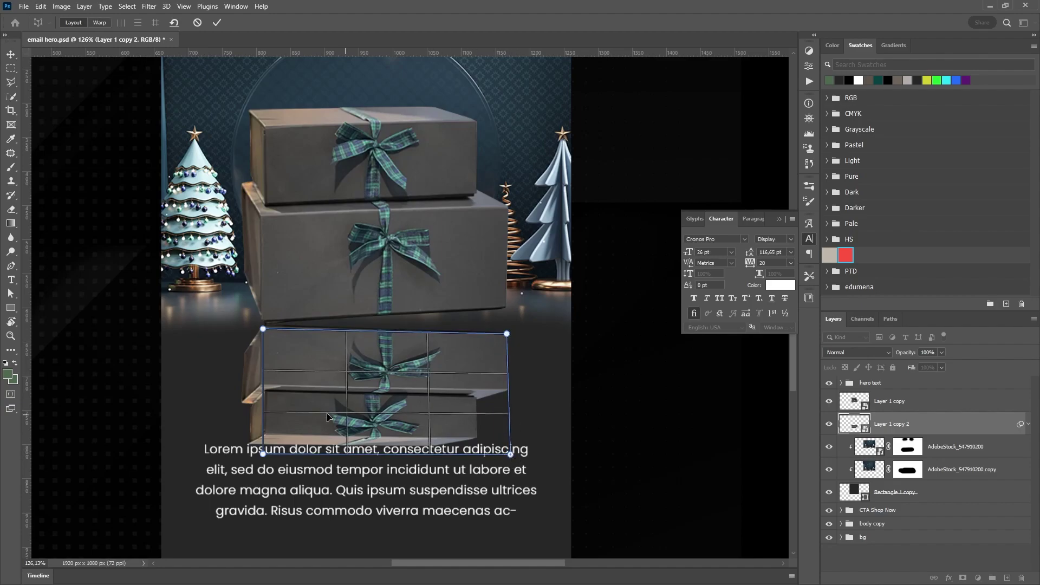
# Add a second quad over the flipped boxes' left side face, joined to the front quad, and fit its outer corners
pyautogui.moveTo(239, 355); pyautogui.dragTo(262, 407)
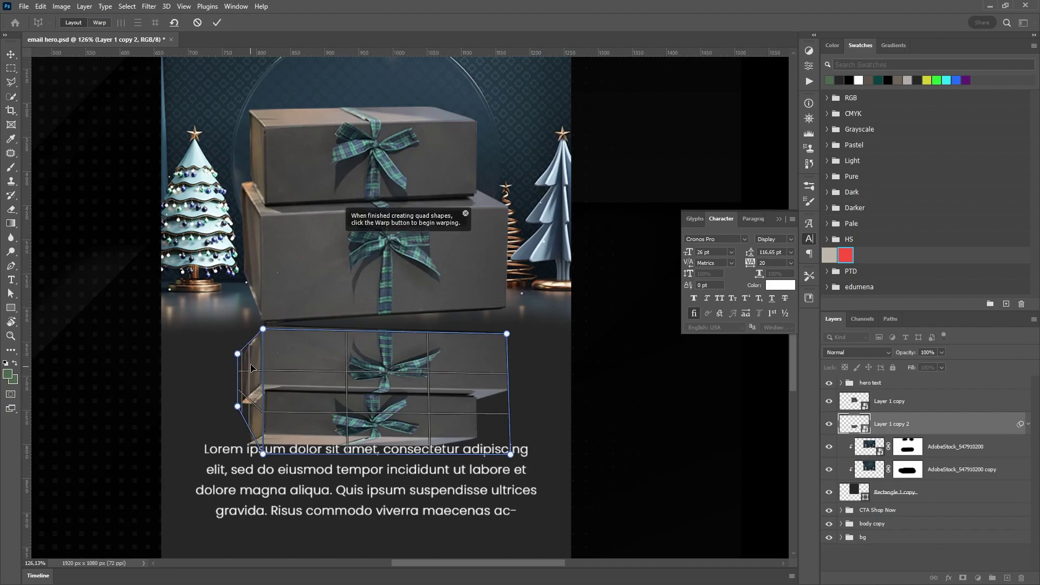
pyautogui.moveTo(238, 354); pyautogui.dragTo(244, 356)
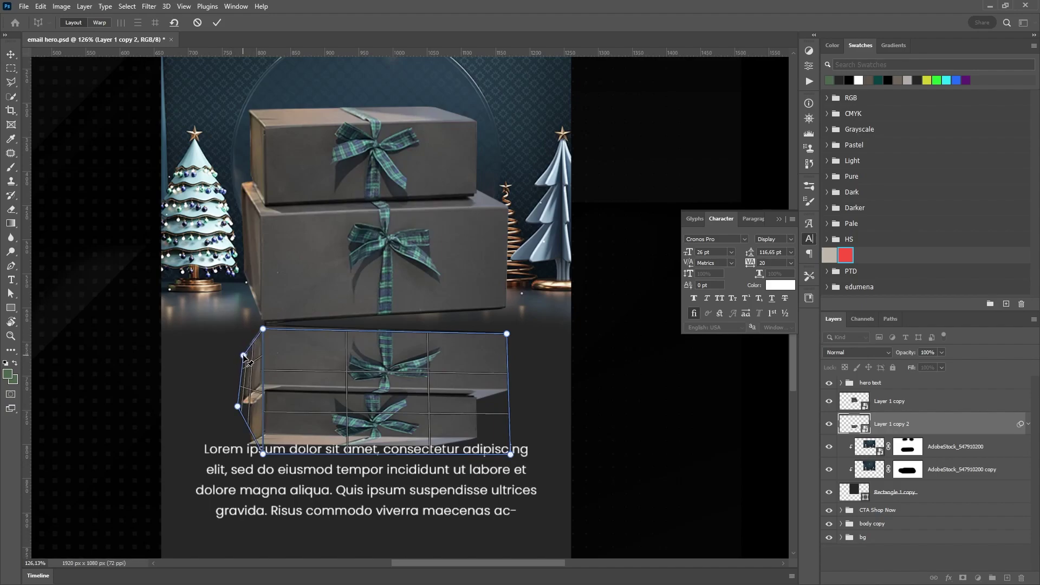
pyautogui.moveTo(237, 407); pyautogui.dragTo(242, 449)
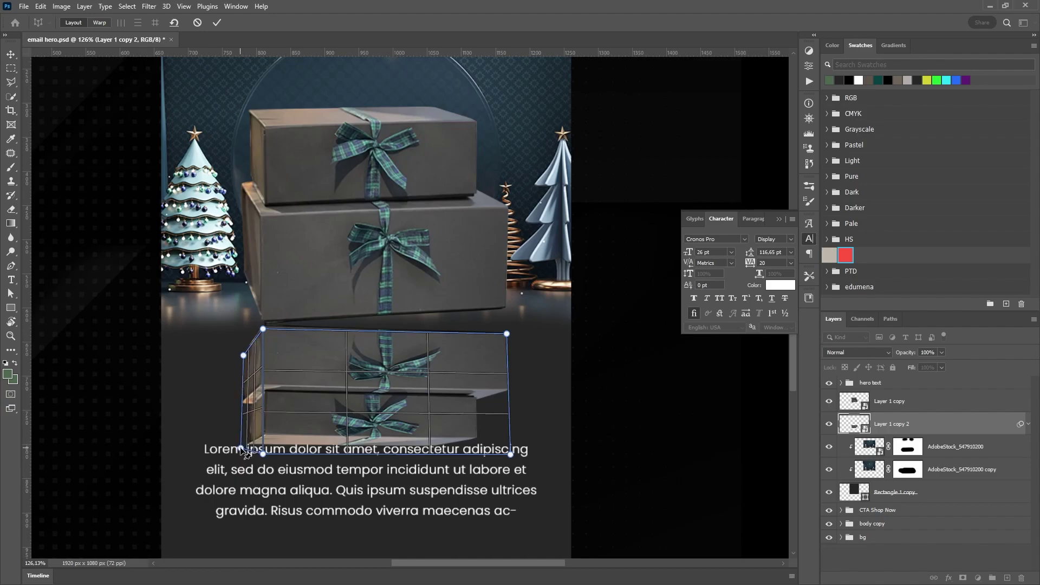
# Refine the front quad's two upper pins so they sit exactly on the flipped box's corners
pyautogui.scroll(10, 263, 336)
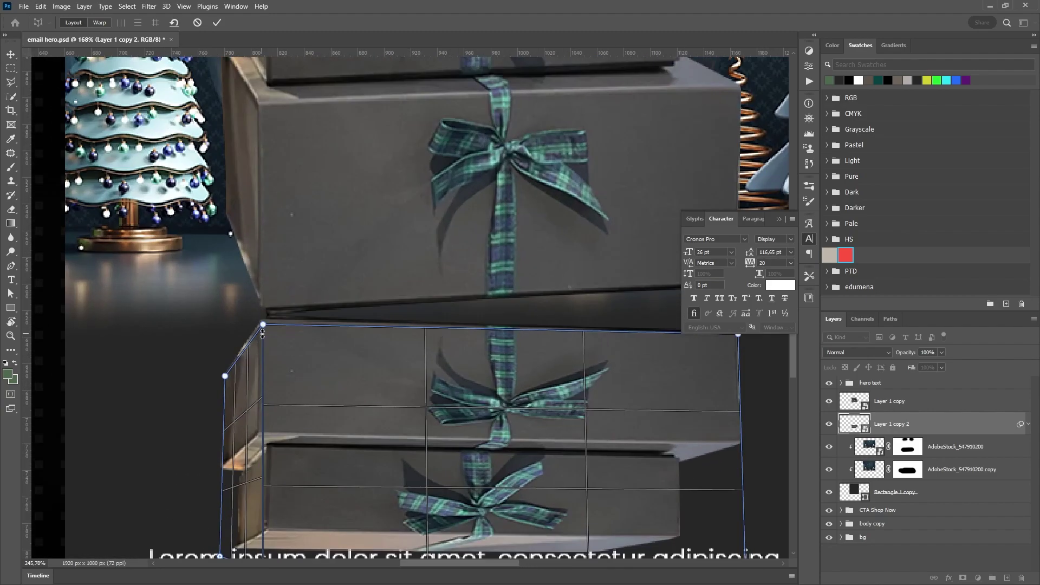
pyautogui.moveTo(265, 304); pyautogui.dragTo(258, 290)
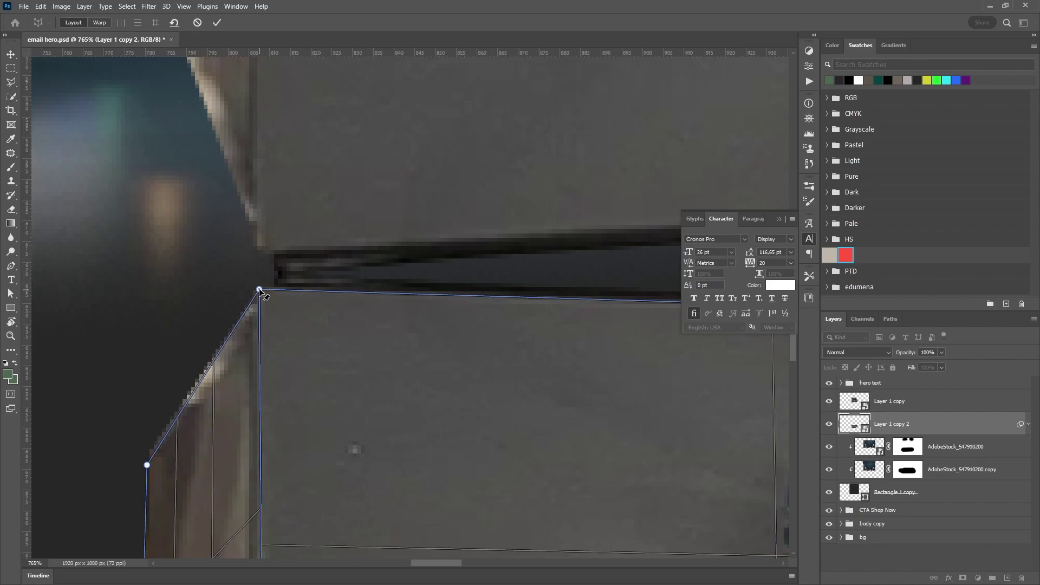
pyautogui.scroll(-5, 164, 364)
pyautogui.moveTo(644, 410); pyautogui.dragTo(425, 398)
pyautogui.scroll(1, 277, 345)
pyautogui.scroll(2, 278, 345)
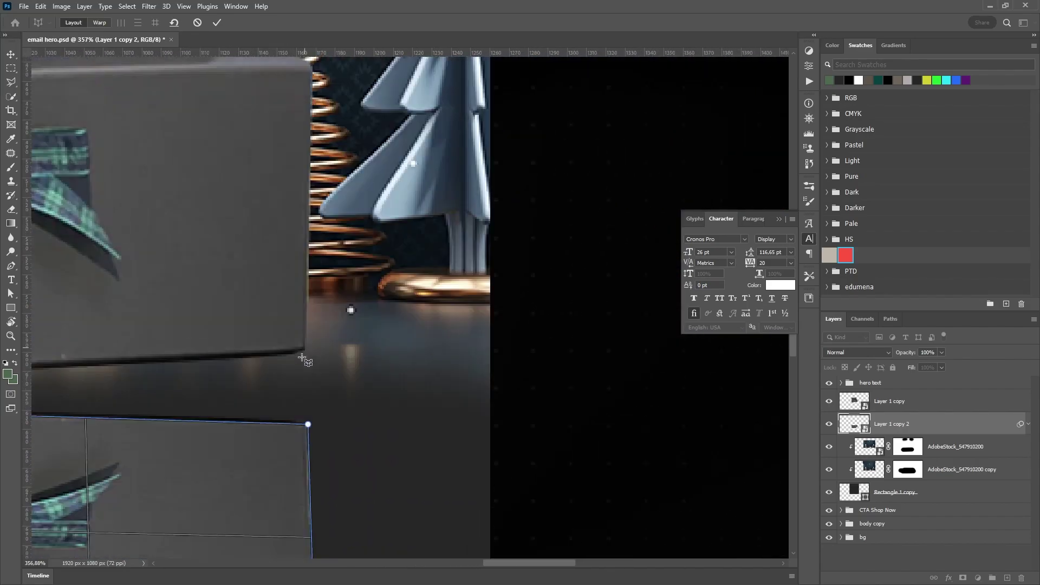
pyautogui.click(307, 424)
pyautogui.moveTo(308, 423); pyautogui.dragTo(280, 421)
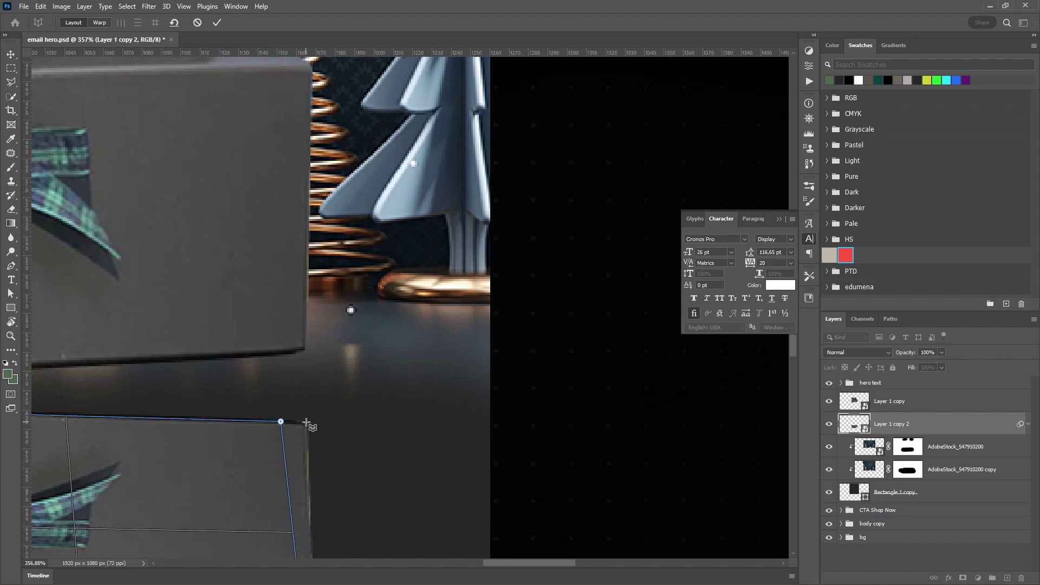
pyautogui.scroll(2, 297, 432)
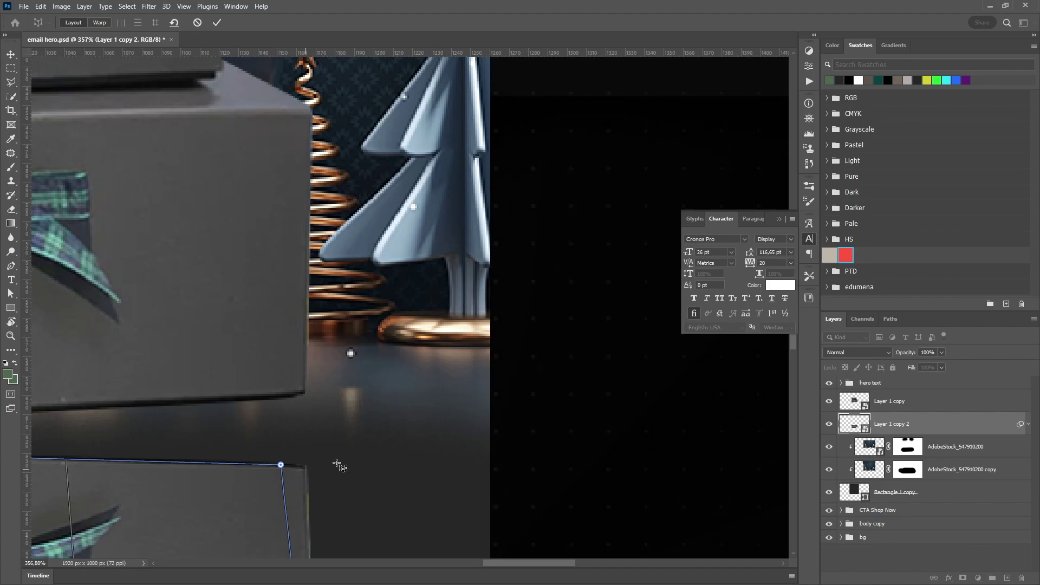
pyautogui.scroll(-3, 337, 463)
pyautogui.moveTo(281, 464); pyautogui.dragTo(317, 465)
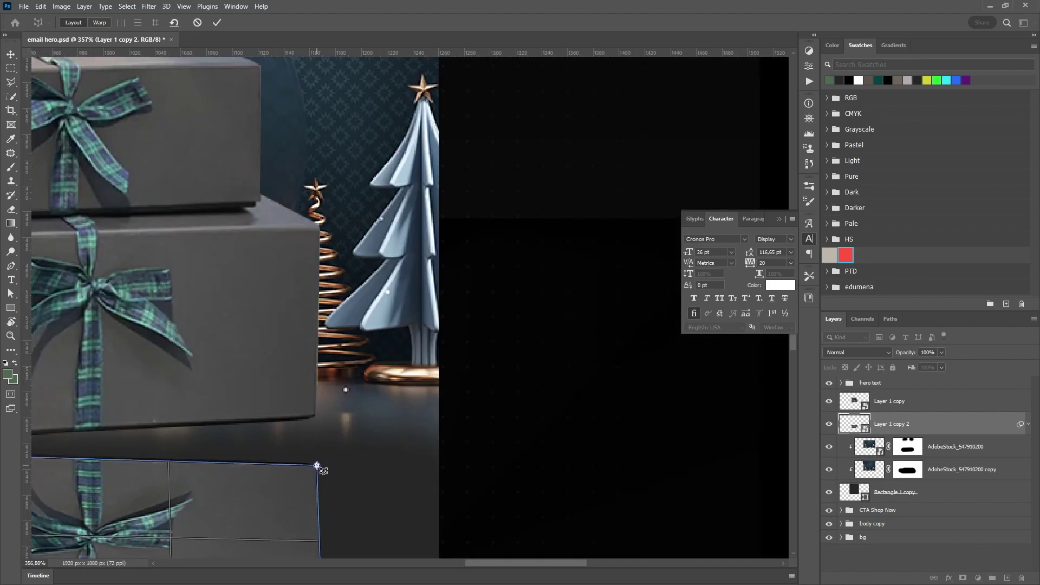
pyautogui.scroll(-5, 405, 447)
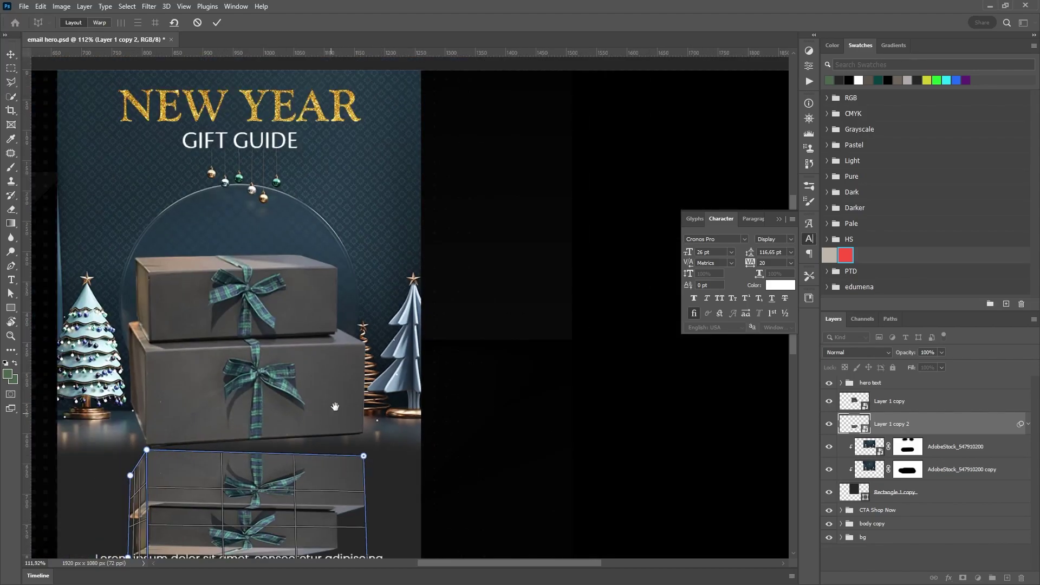
pyautogui.moveTo(299, 371); pyautogui.dragTo(398, 263)
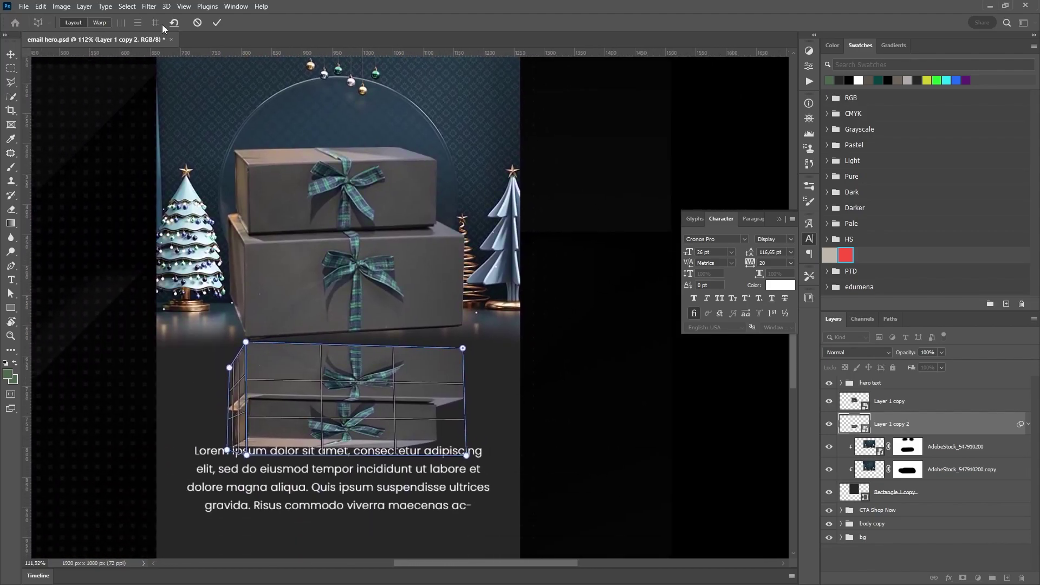
# Switch Perspective Warp to warp mode and pull the reflection's left side and front-left corner up to the original box's lower edge
pyautogui.click(103, 23)
pyautogui.scroll(3, 211, 430)
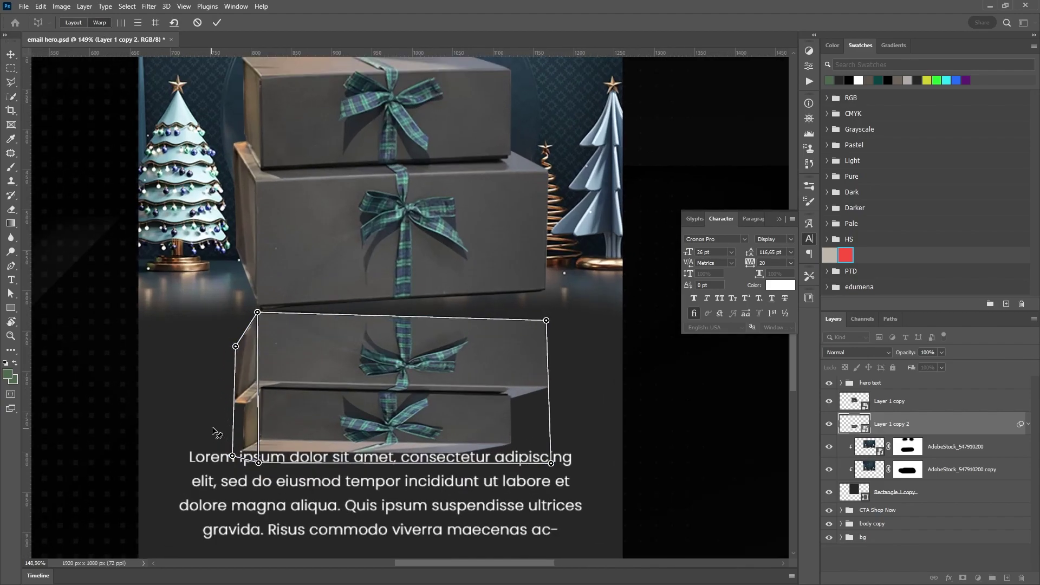
pyautogui.scroll(4, 216, 431)
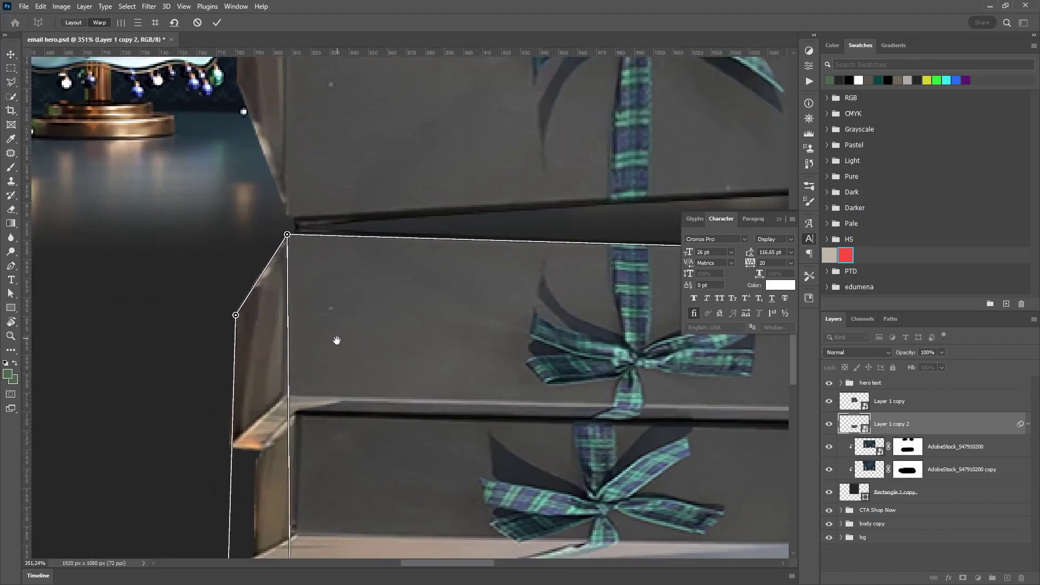
pyautogui.moveTo(336, 340); pyautogui.dragTo(314, 516)
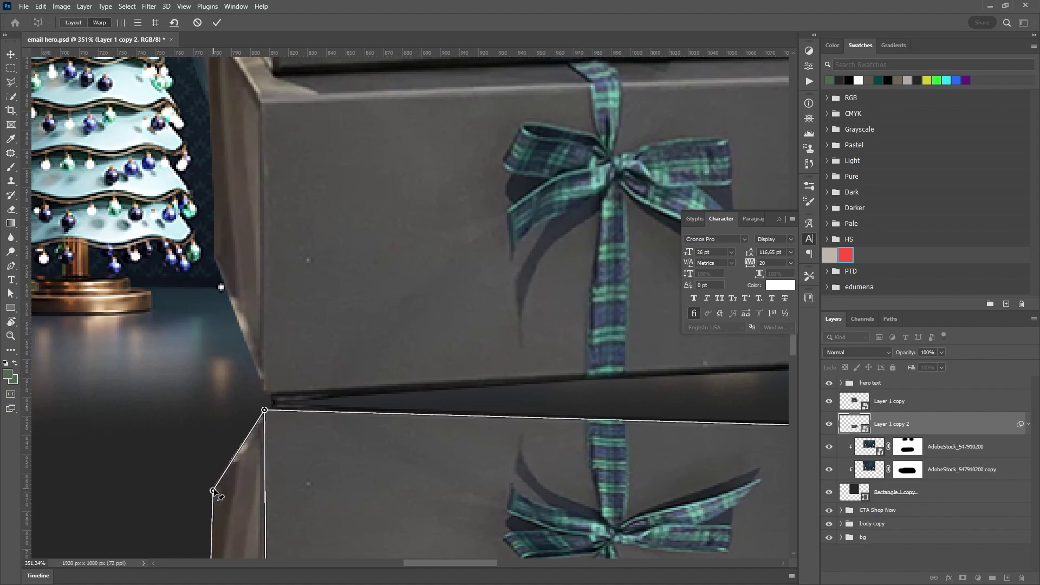
pyautogui.moveTo(215, 492); pyautogui.dragTo(216, 259)
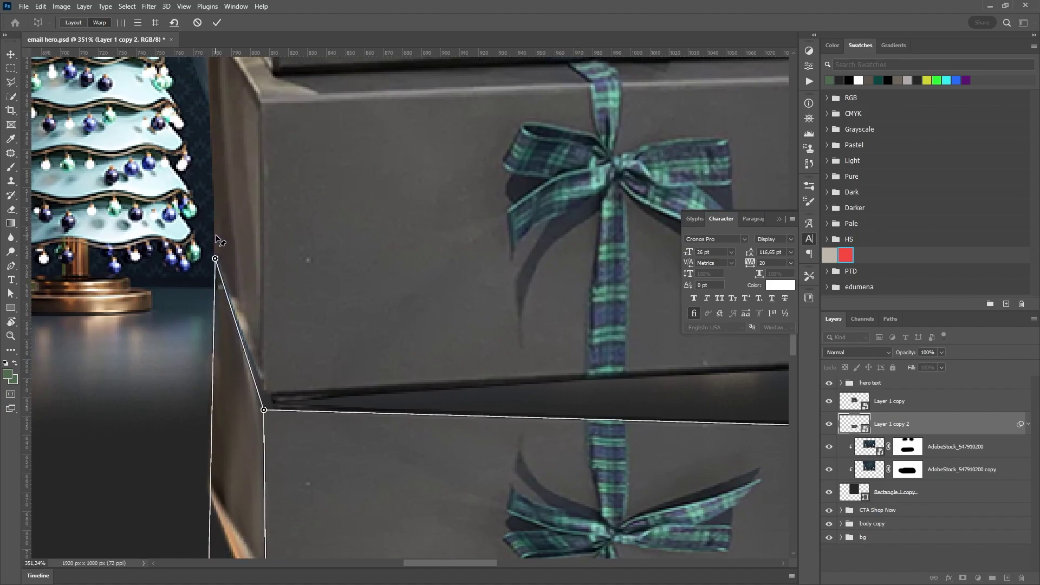
pyautogui.moveTo(267, 415); pyautogui.dragTo(265, 395)
# Pull the reflection's upper right corner to the original box's lower right corner and fine-tune the front pins along the base
pyautogui.moveTo(769, 435); pyautogui.dragTo(311, 424)
pyautogui.moveTo(453, 420); pyautogui.dragTo(450, 346)
pyautogui.scroll(-7, 421, 379)
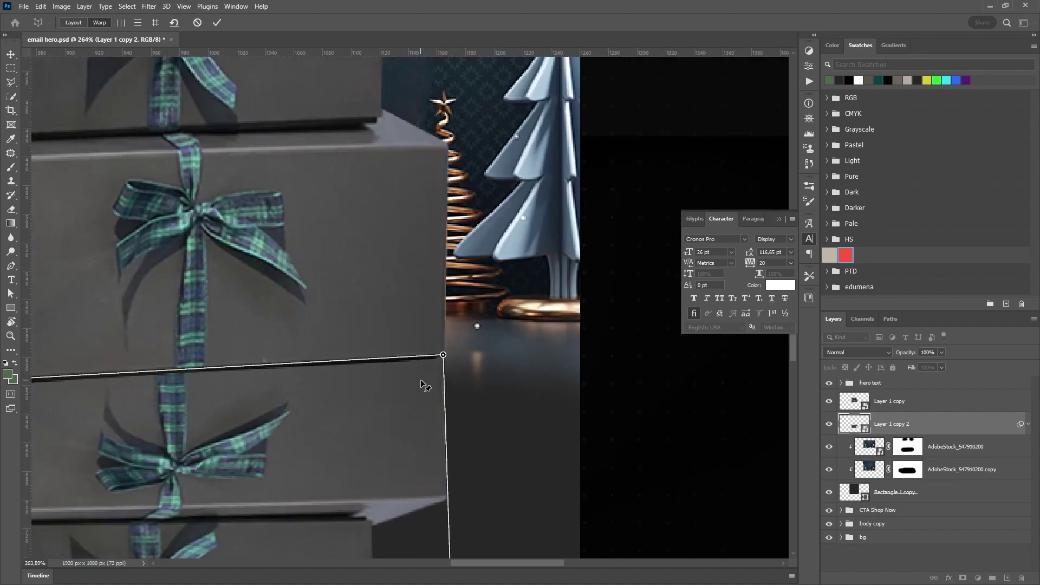
pyautogui.scroll(3, 295, 379)
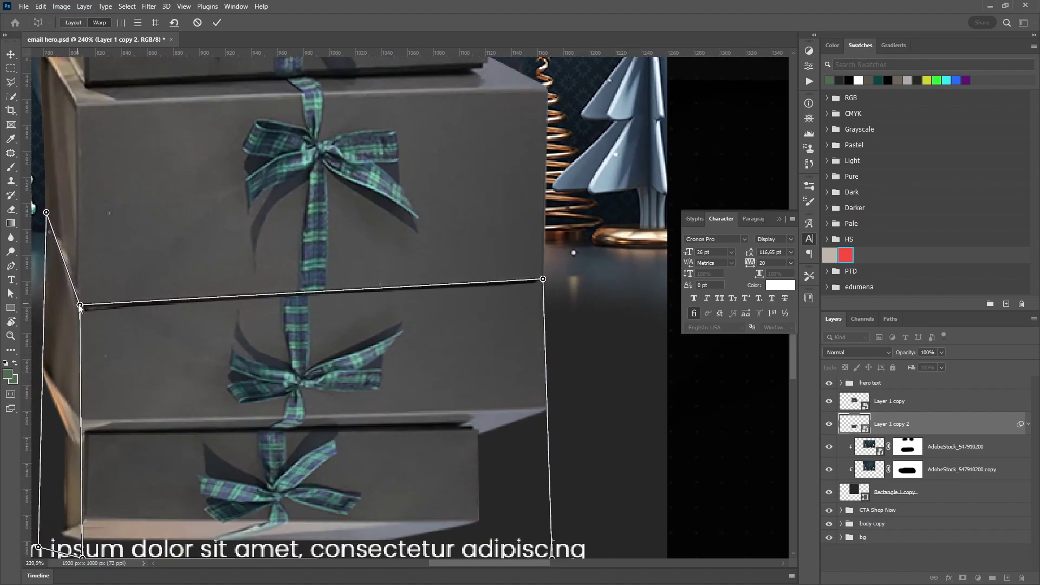
pyautogui.moveTo(87, 306); pyautogui.dragTo(88, 310)
pyautogui.moveTo(544, 279); pyautogui.dragTo(546, 281)
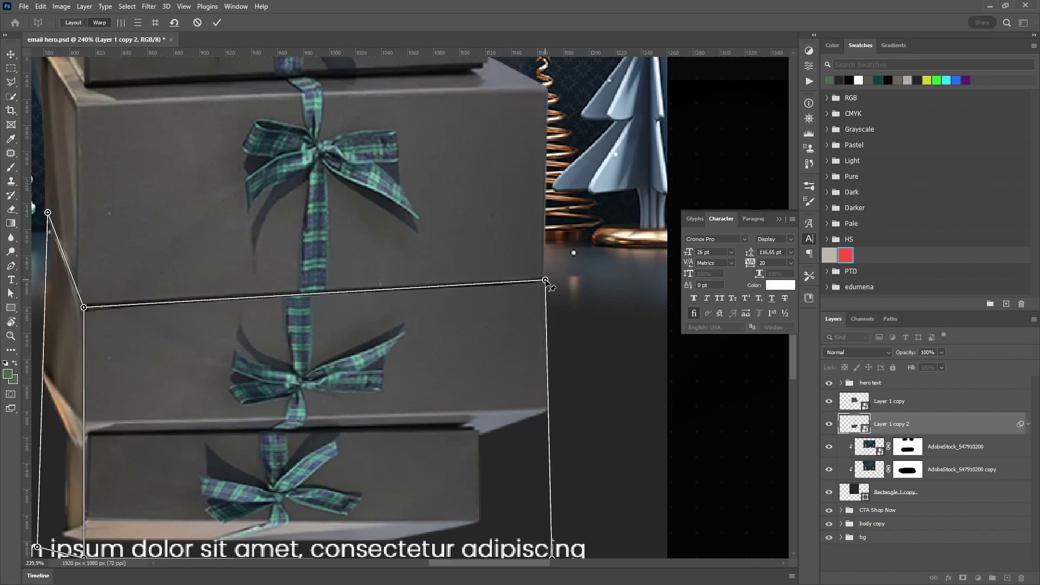
# Pull up the reflection's lower warp pins so its lower edges run parallel to the original box's base, and apply the Perspective Warp
pyautogui.moveTo(393, 391); pyautogui.dragTo(436, 337)
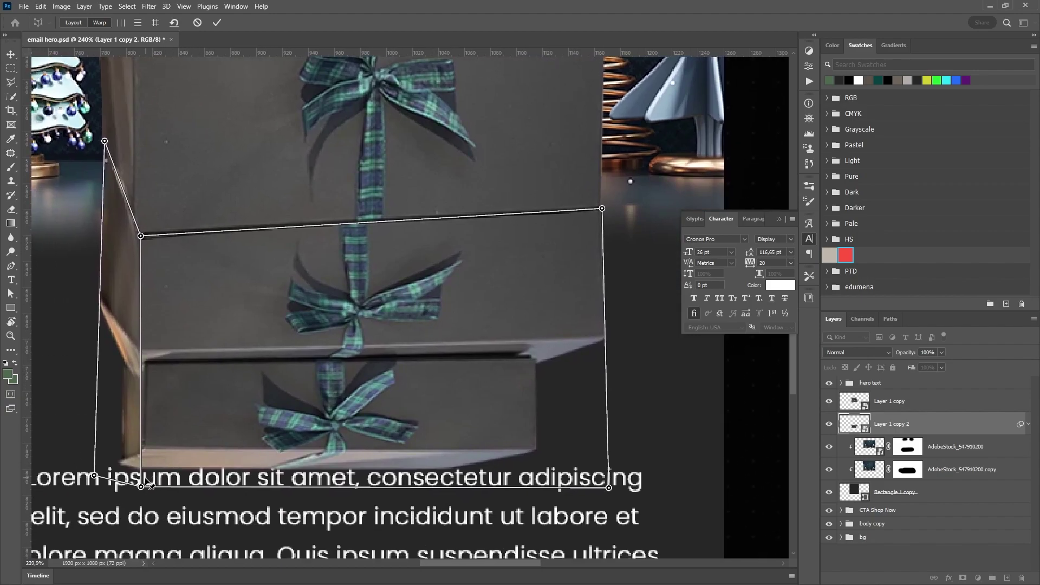
pyautogui.moveTo(143, 490); pyautogui.dragTo(156, 466)
pyautogui.moveTo(96, 476); pyautogui.dragTo(99, 360)
pyautogui.moveTo(153, 465)
pyautogui.mouseDown()
pyautogui.moveTo(151, 435)
pyautogui.moveTo(152, 453)
pyautogui.mouseUp()
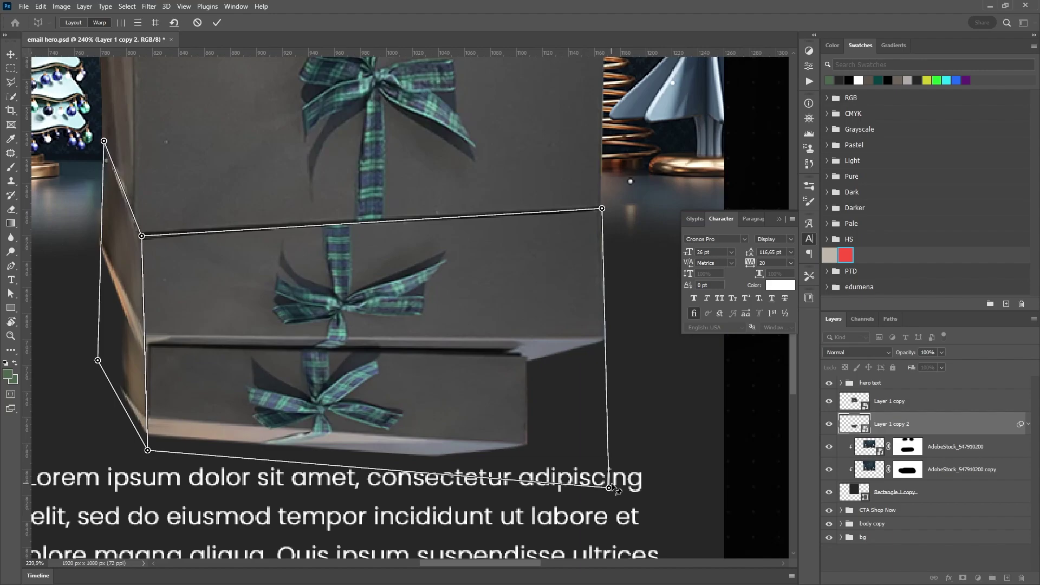
pyautogui.moveTo(612, 490); pyautogui.dragTo(605, 417)
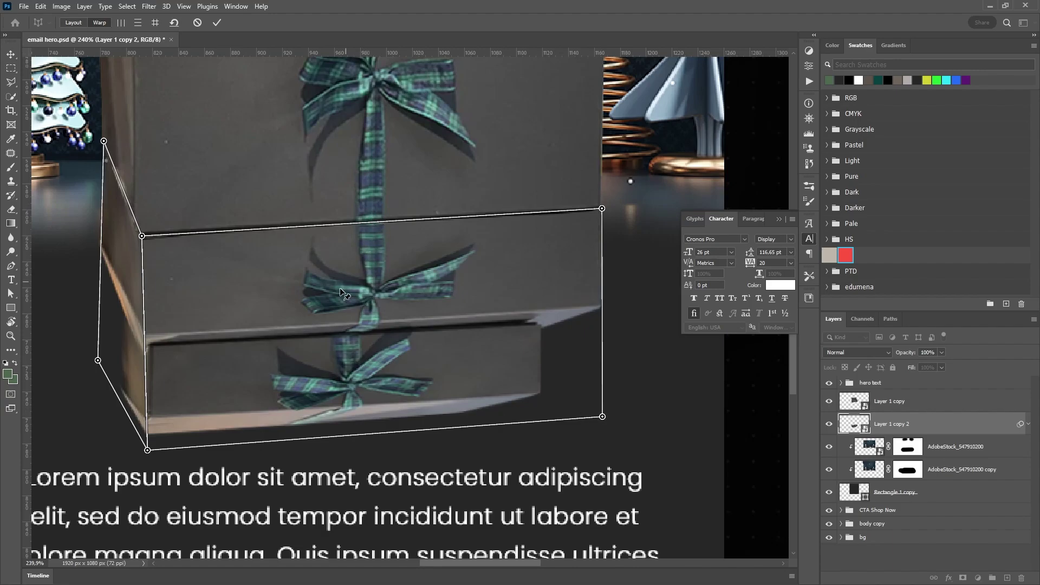
pyautogui.moveTo(147, 450); pyautogui.dragTo(146, 448)
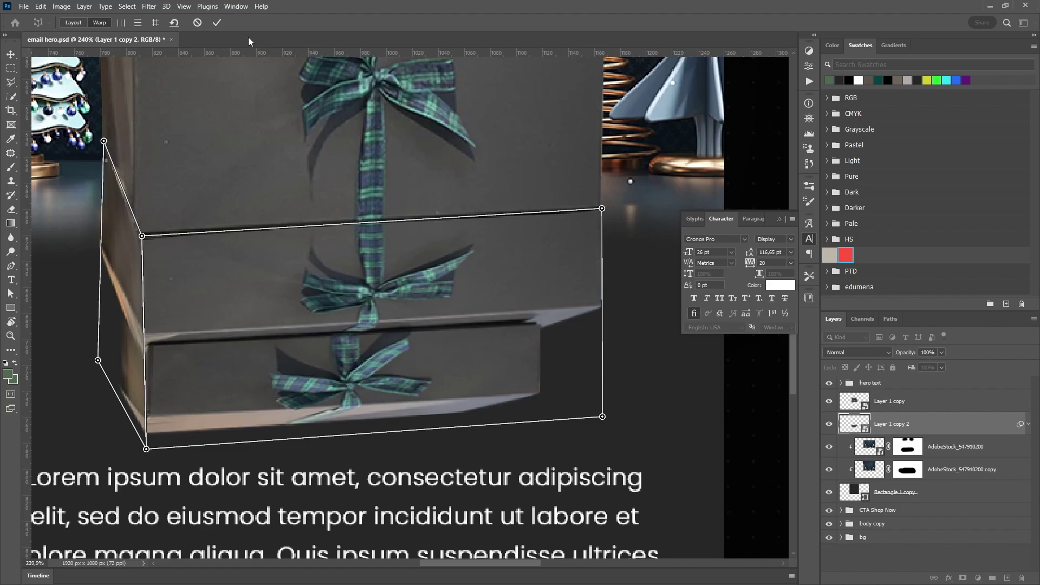
pyautogui.click(217, 25)
pyautogui.scroll(-5, 290, 323)
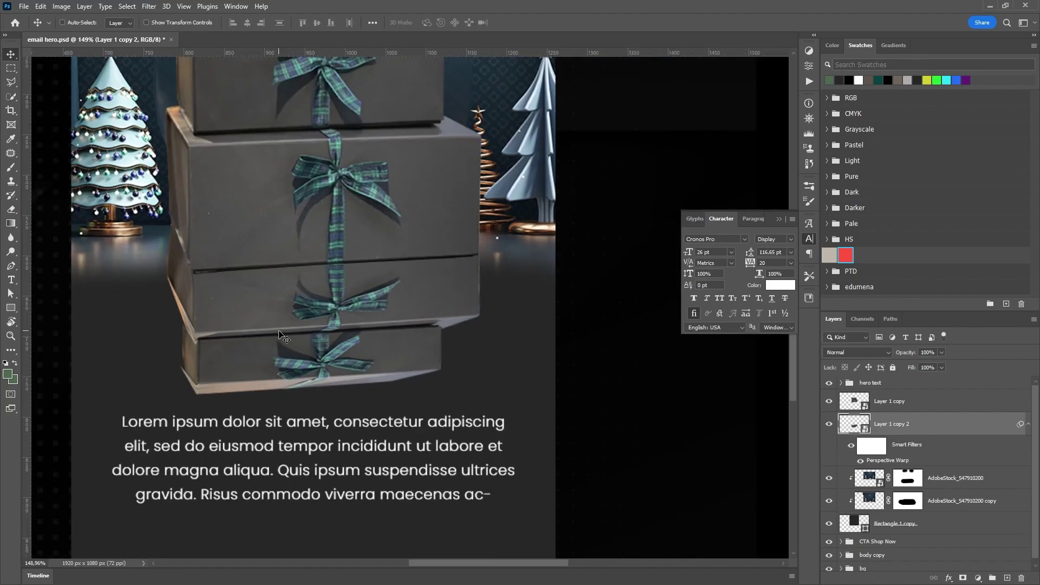
# Apply a Gaussian Blur with a 2.7 pixel radius to the box reflection layer
pyautogui.scroll(1, 313, 303)
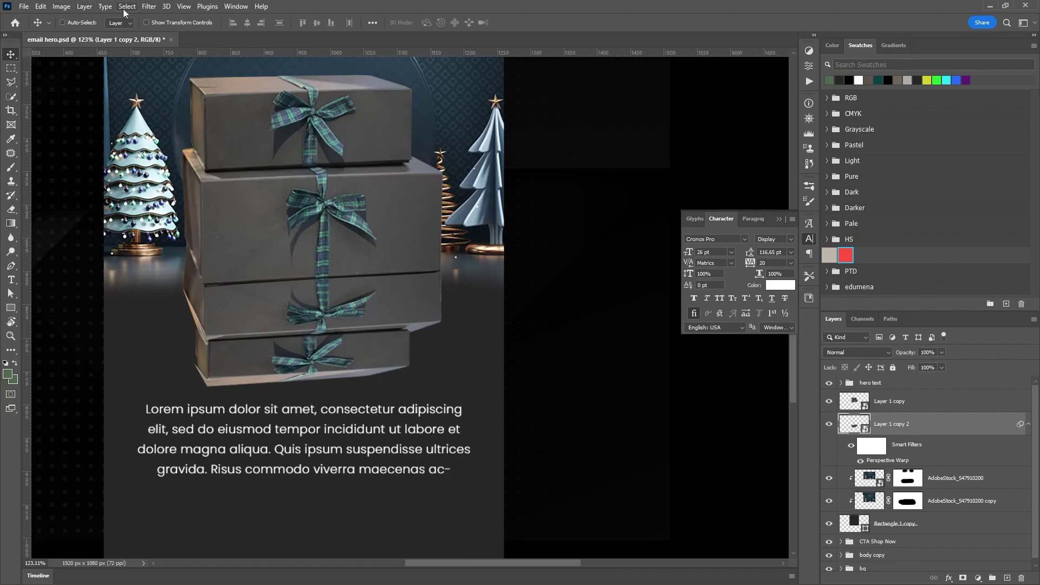
pyautogui.click(149, 7)
pyautogui.moveTo(218, 172)
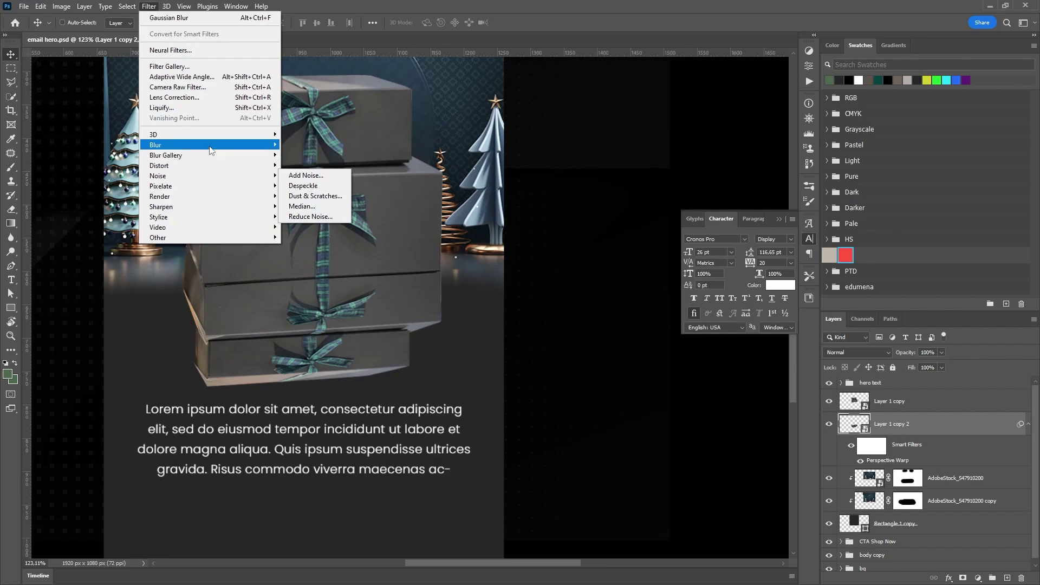
pyautogui.moveTo(254, 146)
pyautogui.click(310, 186)
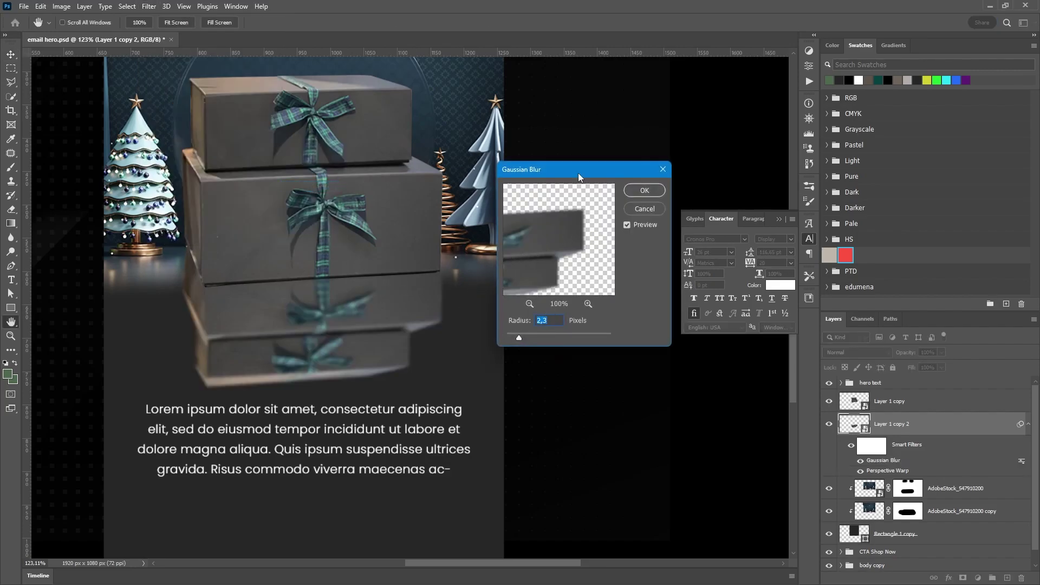
pyautogui.moveTo(578, 176)
pyautogui.mouseDown()
pyautogui.moveTo(587, 171)
pyautogui.moveTo(593, 185)
pyautogui.mouseUp()
pyautogui.moveTo(558, 275); pyautogui.dragTo(586, 258)
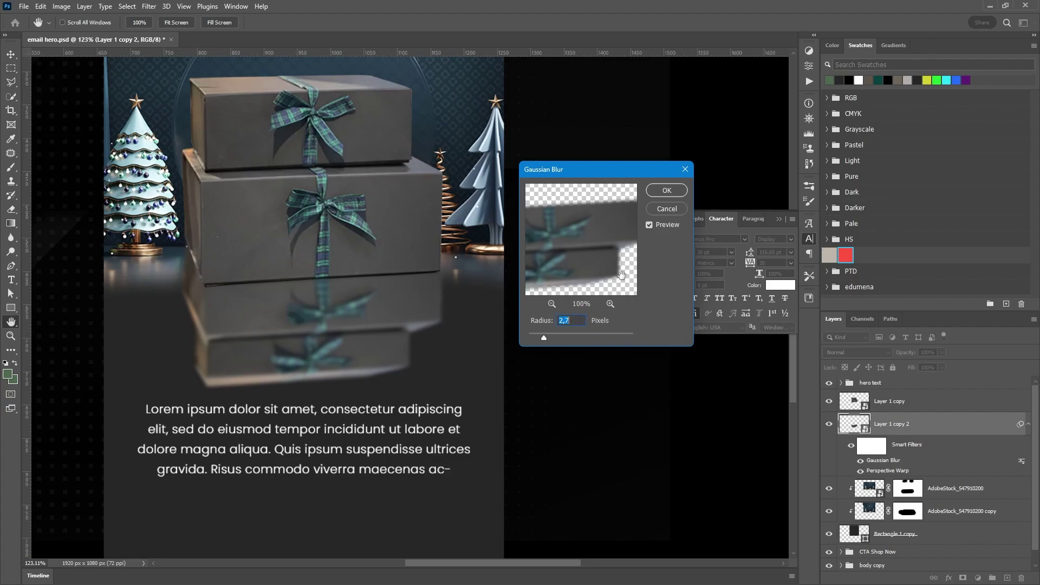
pyautogui.click(660, 190)
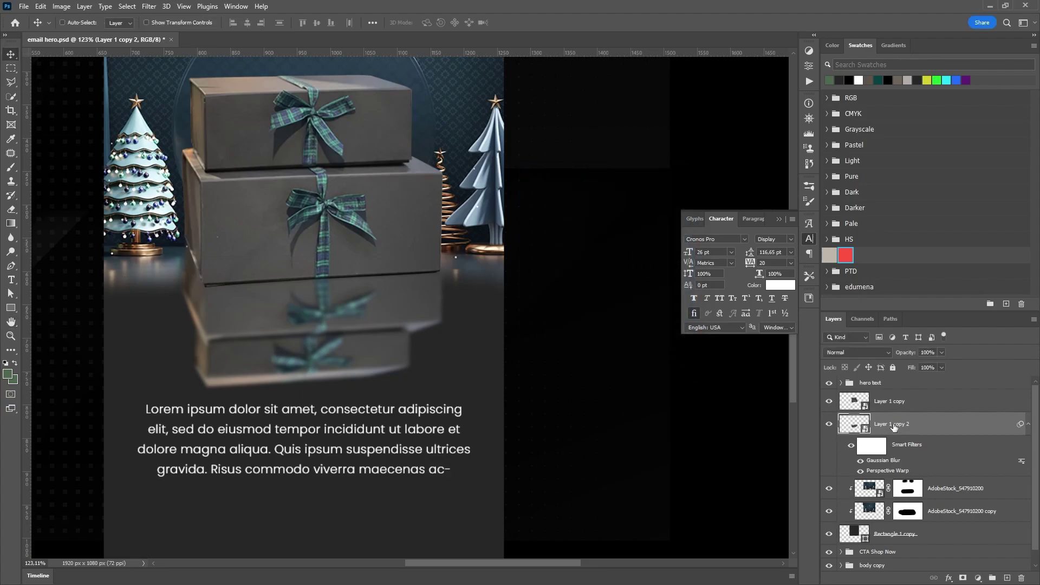
# Add a layer mask to the reflection layer and lower the layer's opacity to 51%
pyautogui.click(962, 578)
pyautogui.click(10, 167)
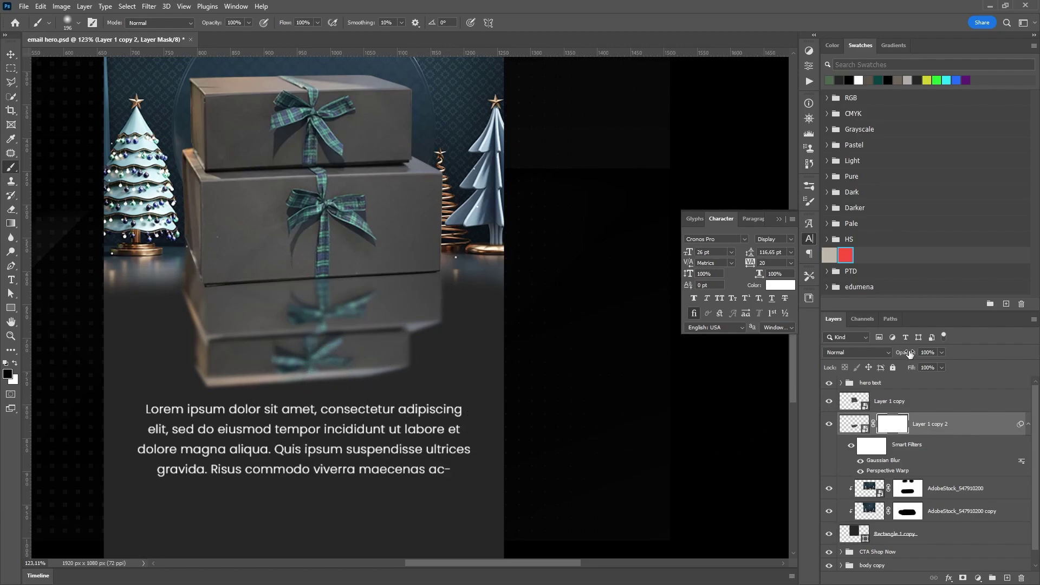
pyautogui.moveTo(909, 353); pyautogui.dragTo(877, 355)
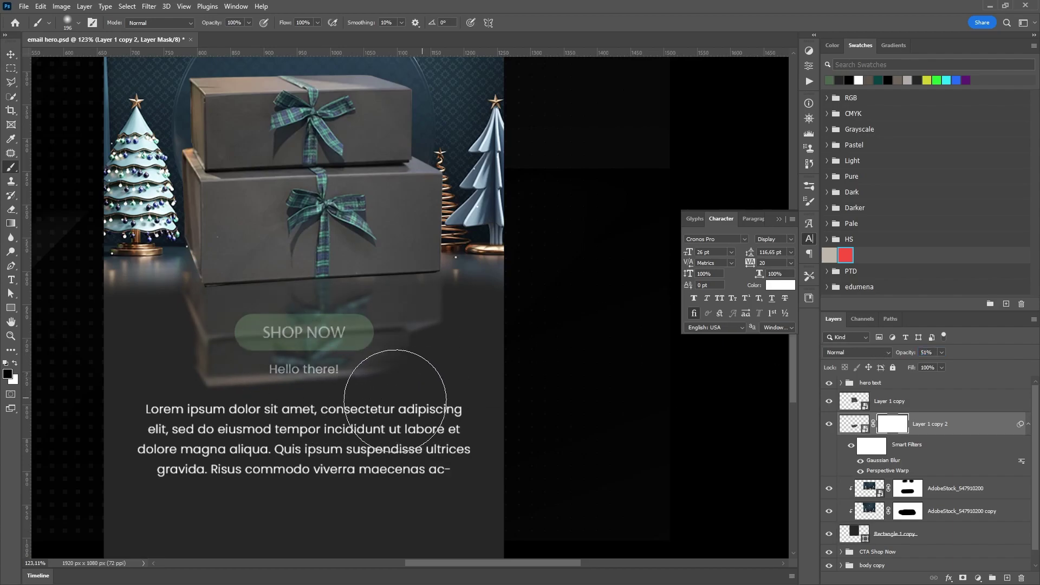
# Paint black with a large soft brush on the mask to hide the lower part of the reflection behind the button and greeting
pyautogui.moveTo(383, 383); pyautogui.dragTo(149, 403)
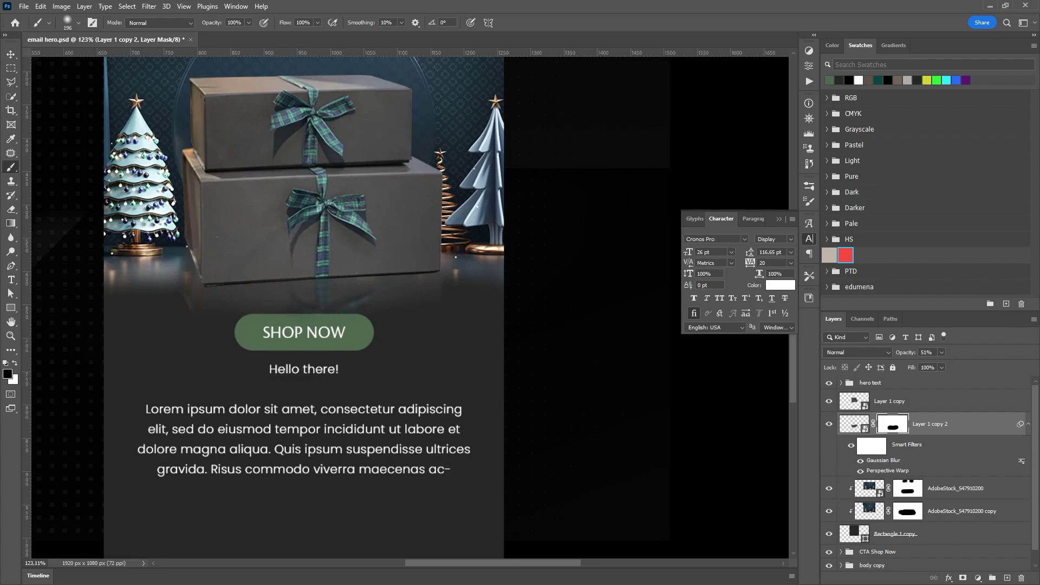
pyautogui.click(11, 54)
pyautogui.scroll(5, 390, 387)
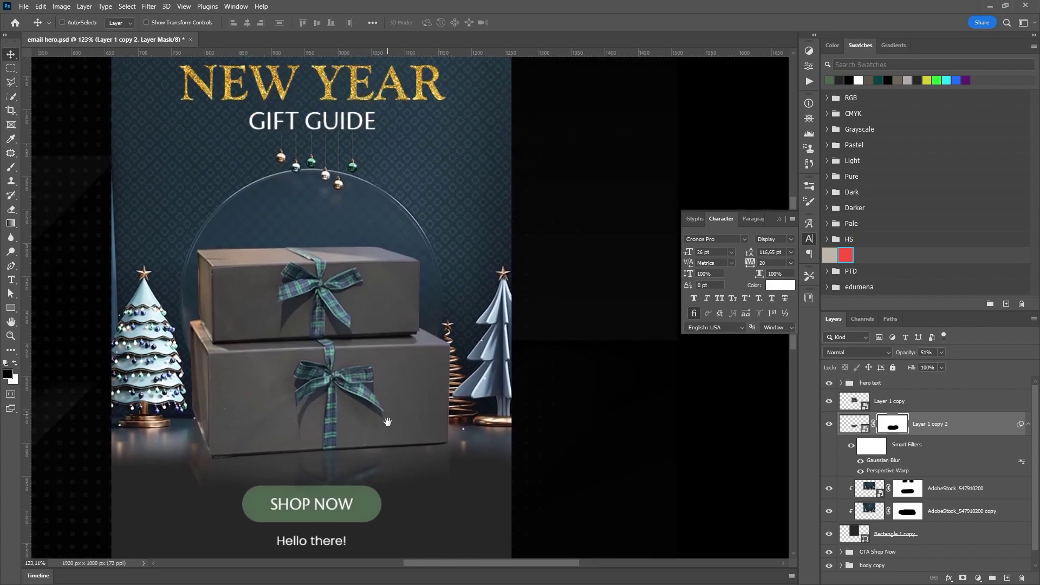
pyautogui.hotkey('ctrl', '1')
pyautogui.moveTo(340, 412); pyautogui.dragTo(344, 384)
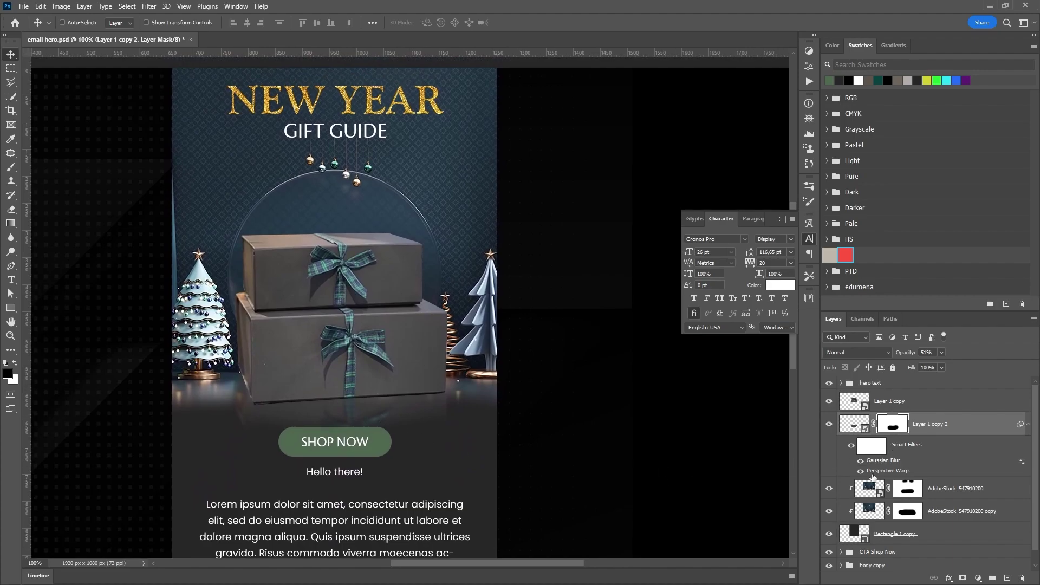
# Group the layers from Layer 1 copy down to Rectangle 1 copy and name the group "hero img"
pyautogui.click(900, 402)
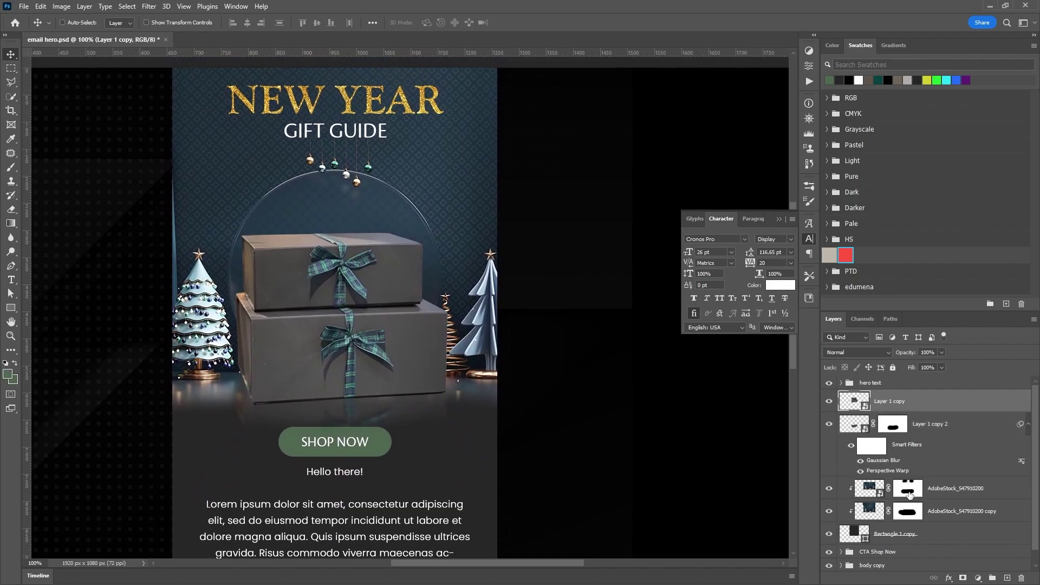
pyautogui.keyDown('shift'); pyautogui.click(919, 535); pyautogui.keyUp('shift')
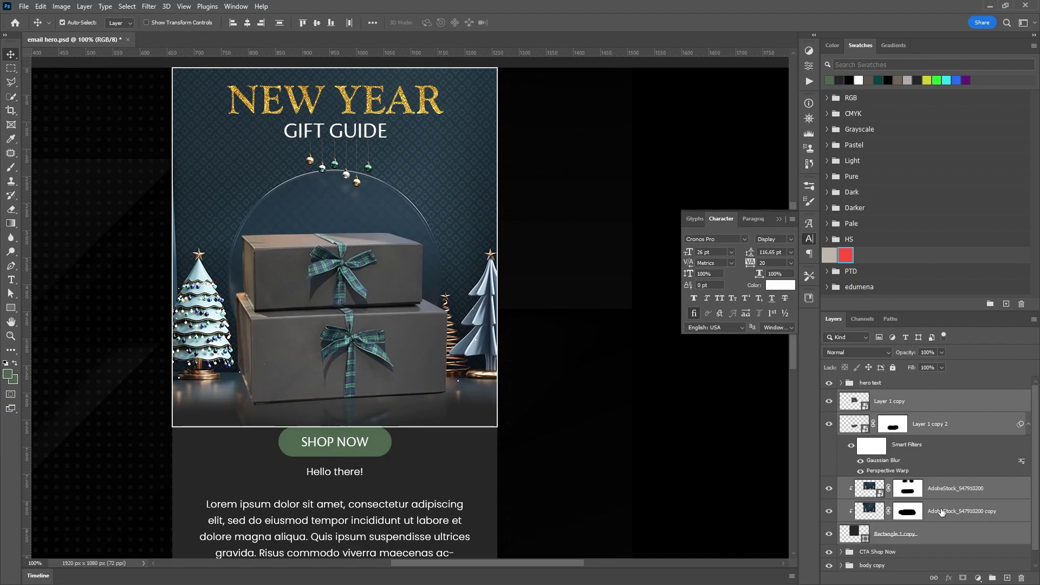
pyautogui.hotkey('ctrl', 'g')
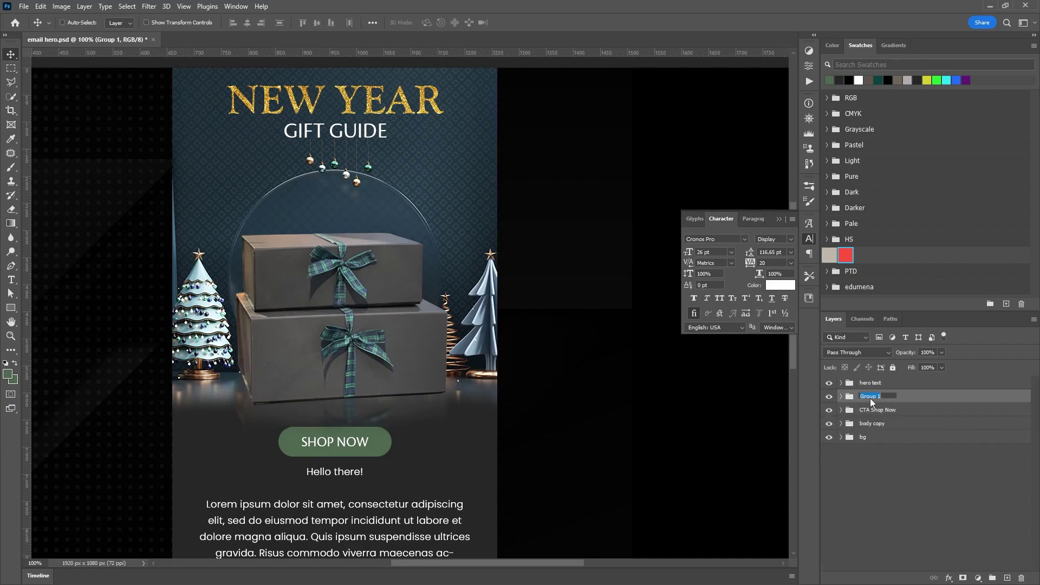
pyautogui.write('hero img')
pyautogui.press('Return')
# Move the CTA Shop Now and body copy groups together slightly up, closer to the gift boxes
pyautogui.click(877, 410)
pyautogui.keyDown('shift'); pyautogui.click(872, 424); pyautogui.keyUp('shift')
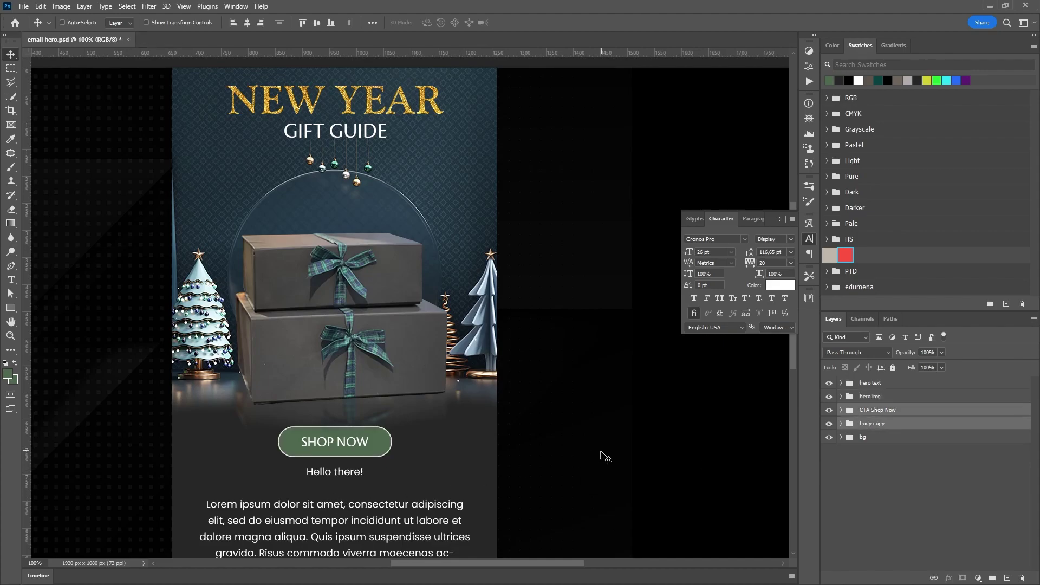
pyautogui.moveTo(442, 496); pyautogui.dragTo(458, 486)
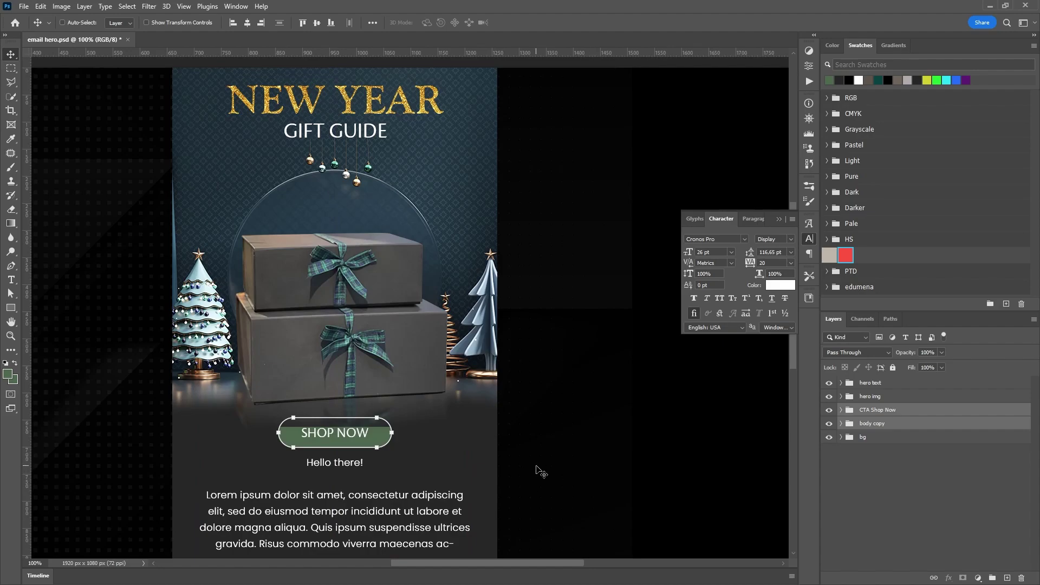
# Shorten the Rectangle 1 copy shape inside the hero img group from its lower edge to 96.83% height
pyautogui.click(841, 396)
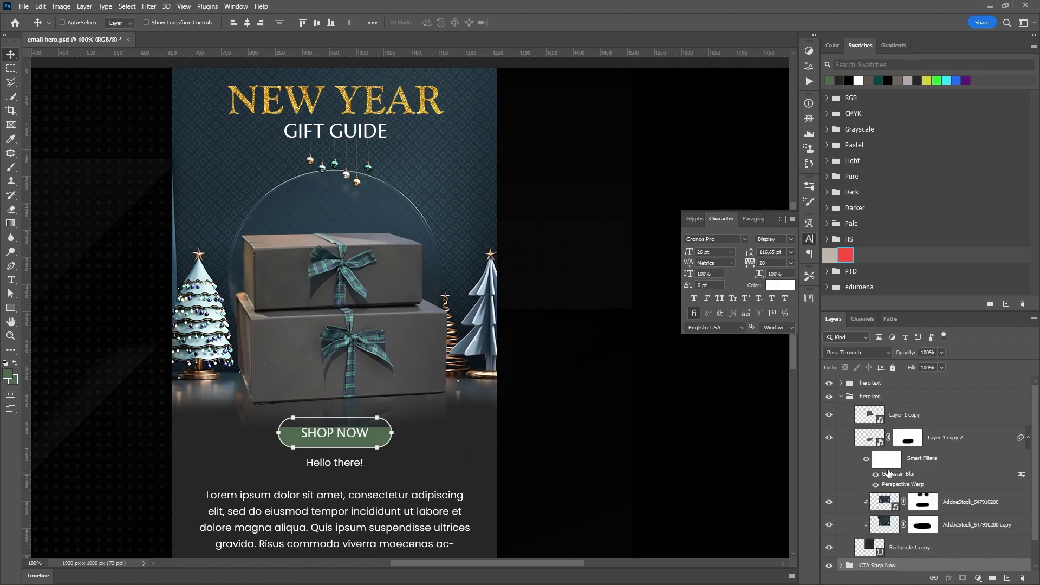
pyautogui.click(884, 543)
pyautogui.hotkey('ctrl', 't')
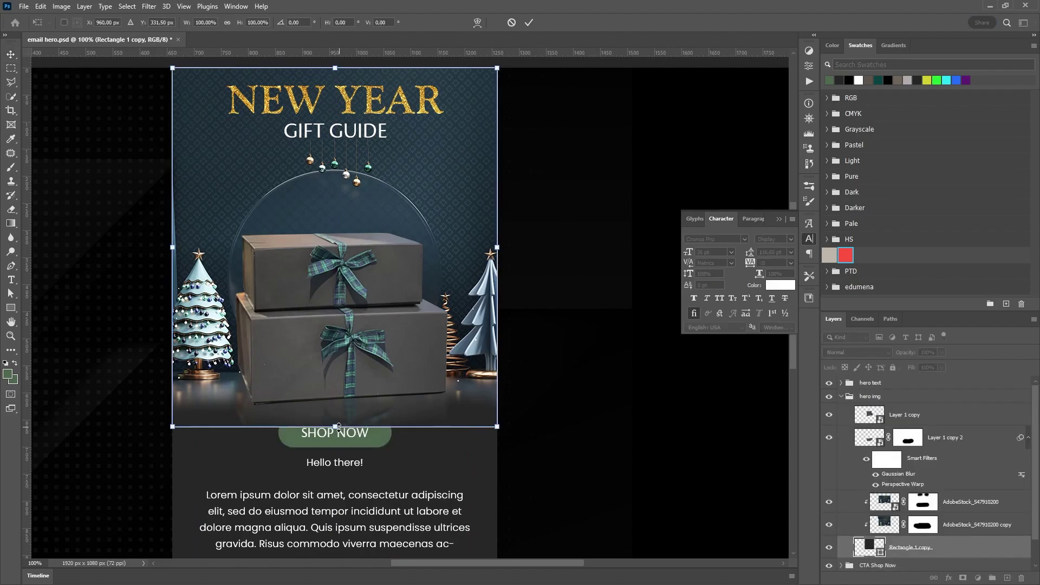
pyautogui.moveTo(334, 427)
pyautogui.mouseDown()
pyautogui.moveTo(334, 447)
pyautogui.moveTo(334, 415)
pyautogui.mouseUp()
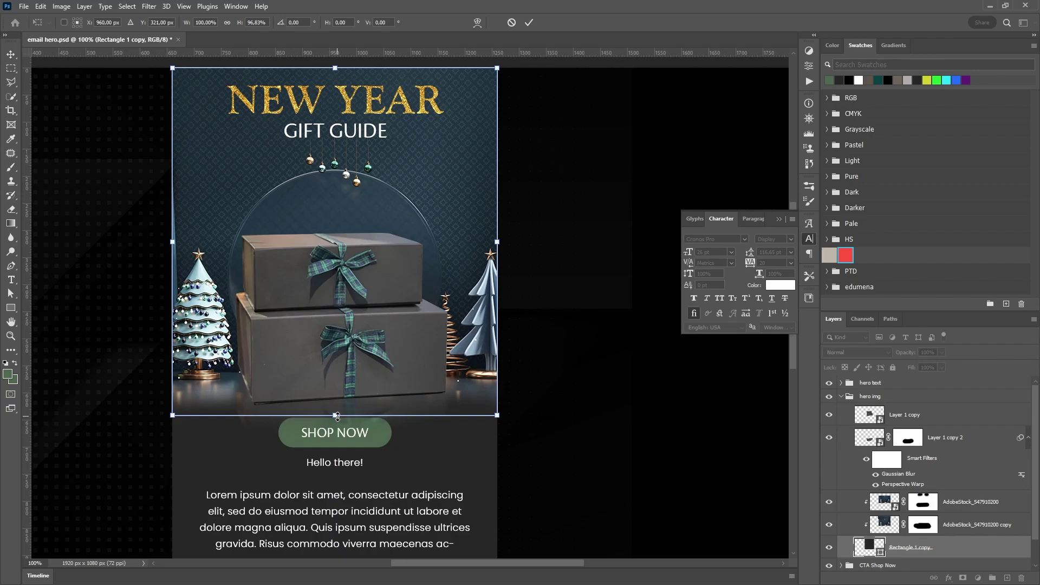
pyautogui.moveTo(336, 416)
pyautogui.mouseDown()
pyautogui.moveTo(341, 406)
pyautogui.moveTo(337, 414)
pyautogui.mouseUp()
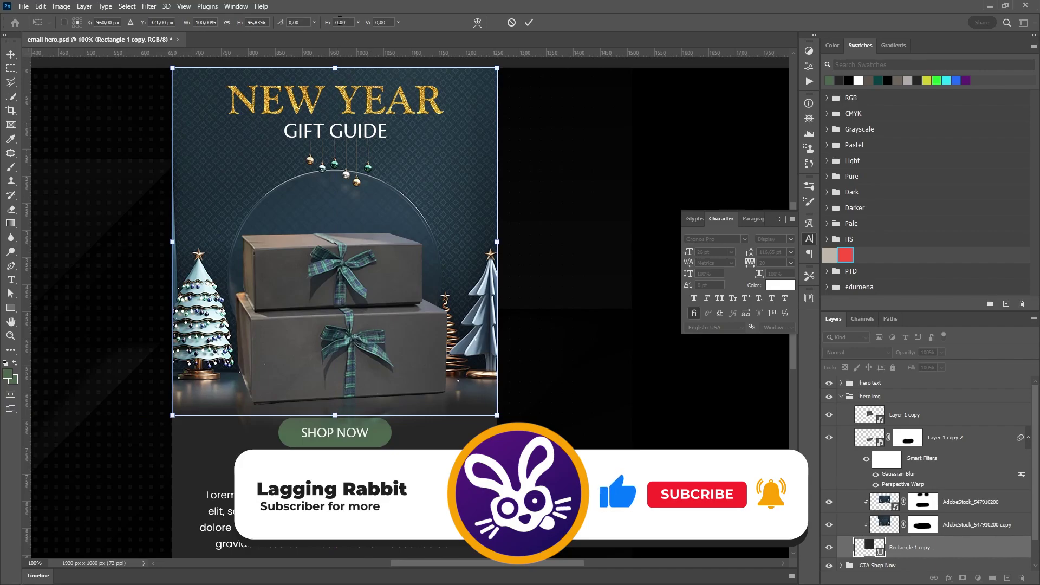
pyautogui.click(529, 22)
pyautogui.click(849, 396)
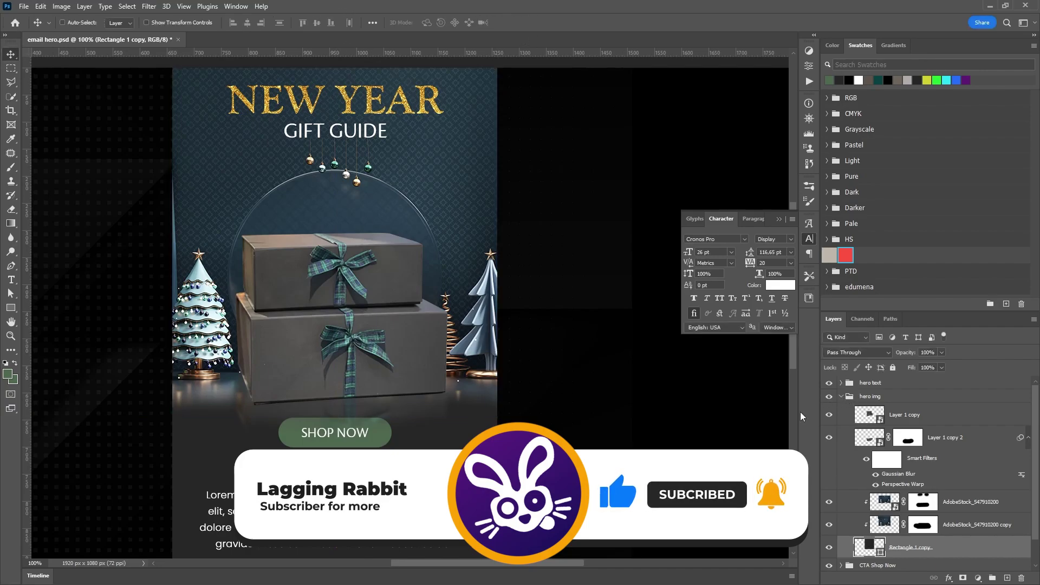
pyautogui.click(841, 395)
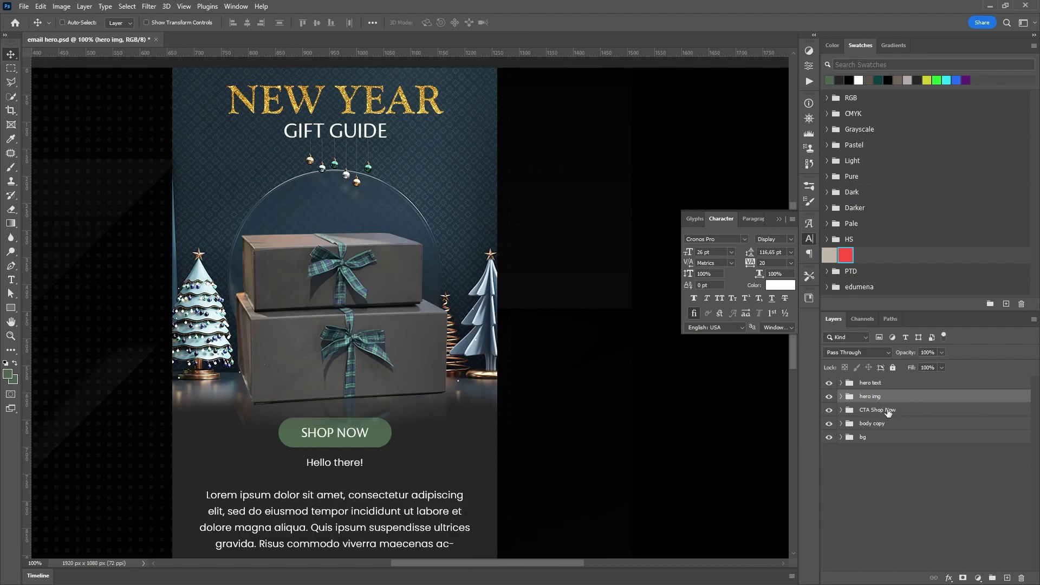
# Move the CTA Shop Now group above hero img and set its SHOP NOW text size to 22 pt
pyautogui.moveTo(888, 411); pyautogui.dragTo(878, 395)
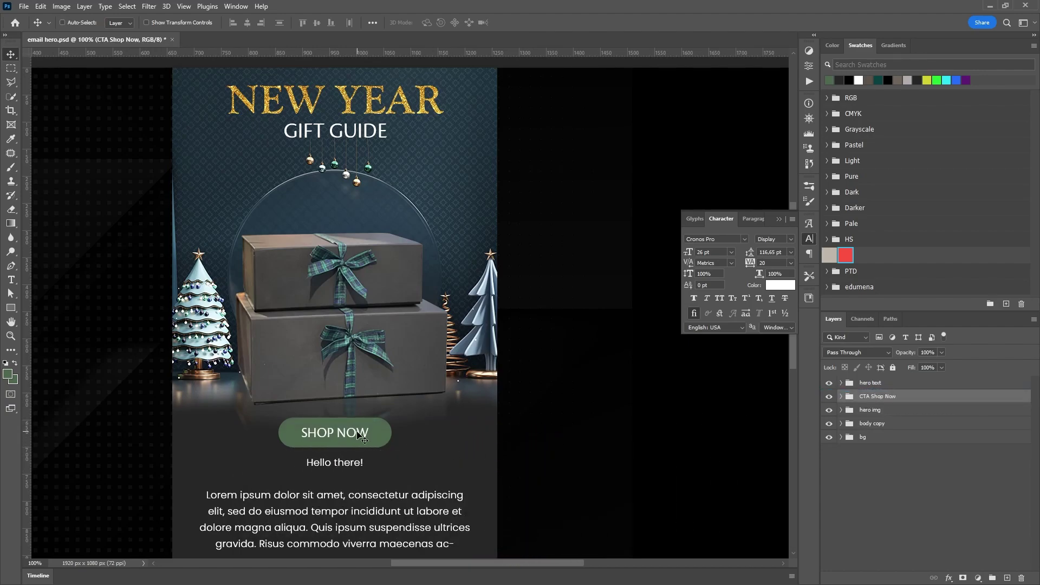
pyautogui.click(840, 396)
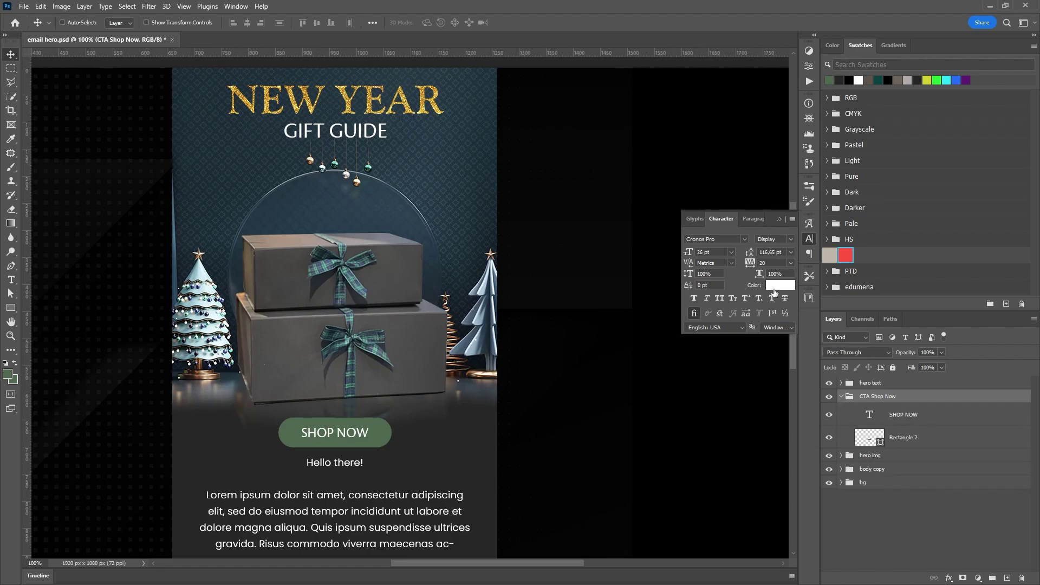
pyautogui.hotkey('alt', '[')
pyautogui.press('Down')
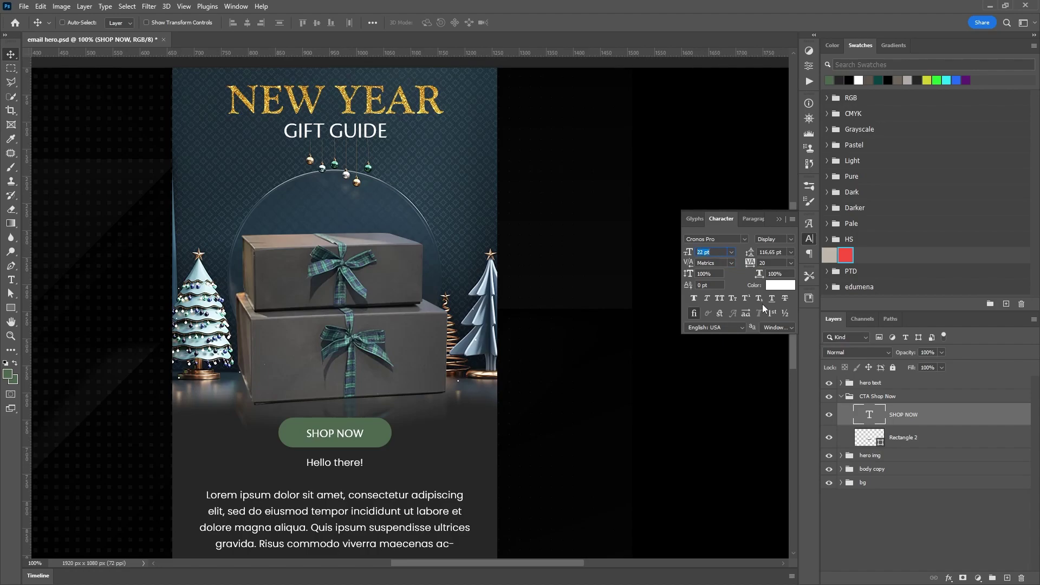
# Scale the button's green rounded rectangle proportionally about its centre to 89.06%
pyautogui.click(917, 441)
pyautogui.scroll(5, 344, 440)
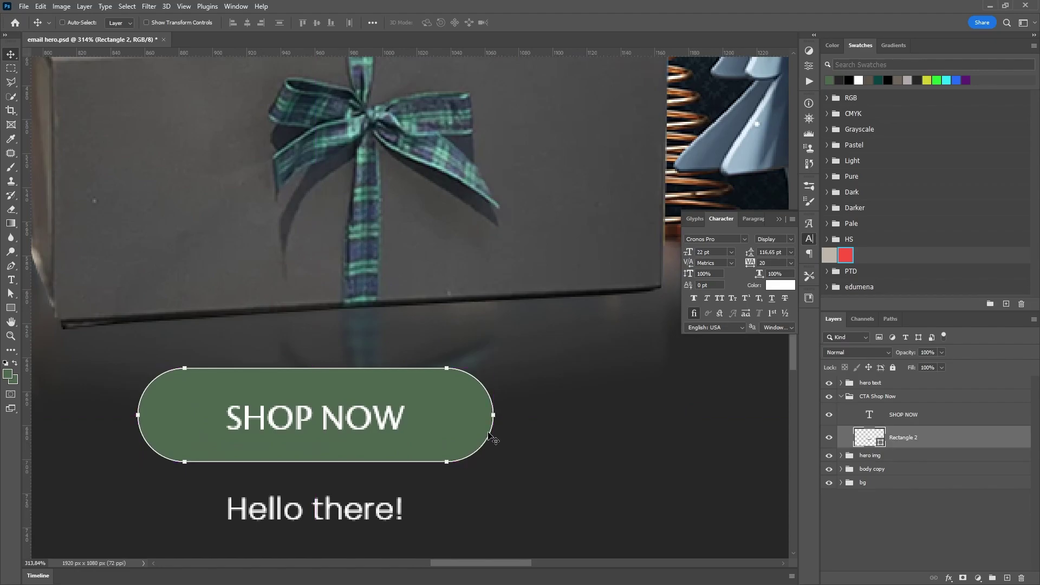
pyautogui.press('ctrl')
pyautogui.hotkey('ctrl', 't')
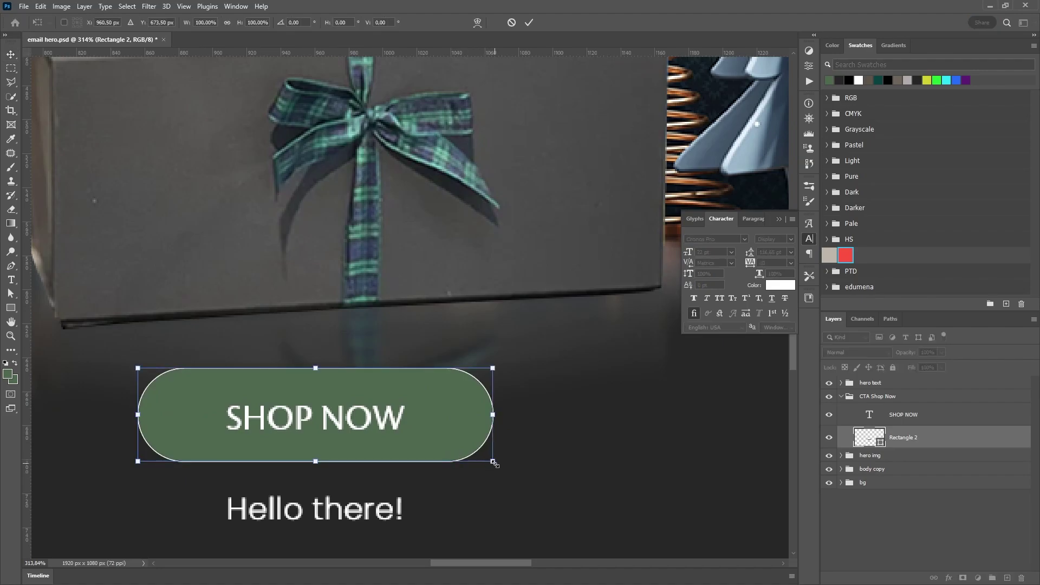
pyautogui.moveTo(494, 463)
pyautogui.mouseDown()
pyautogui.moveTo(499, 441)
pyautogui.moveTo(479, 456)
pyautogui.mouseUp()
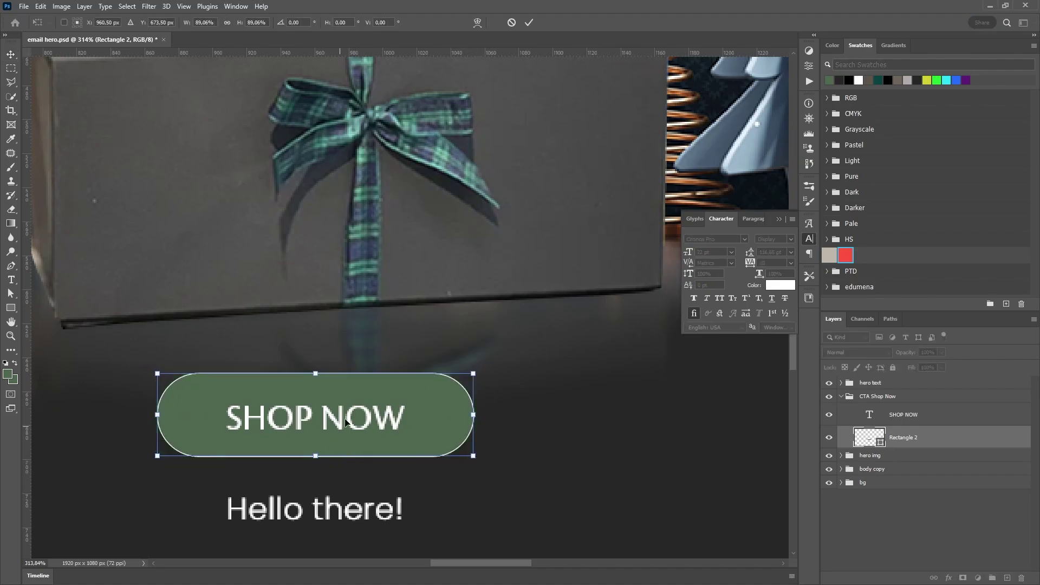
pyautogui.click(529, 22)
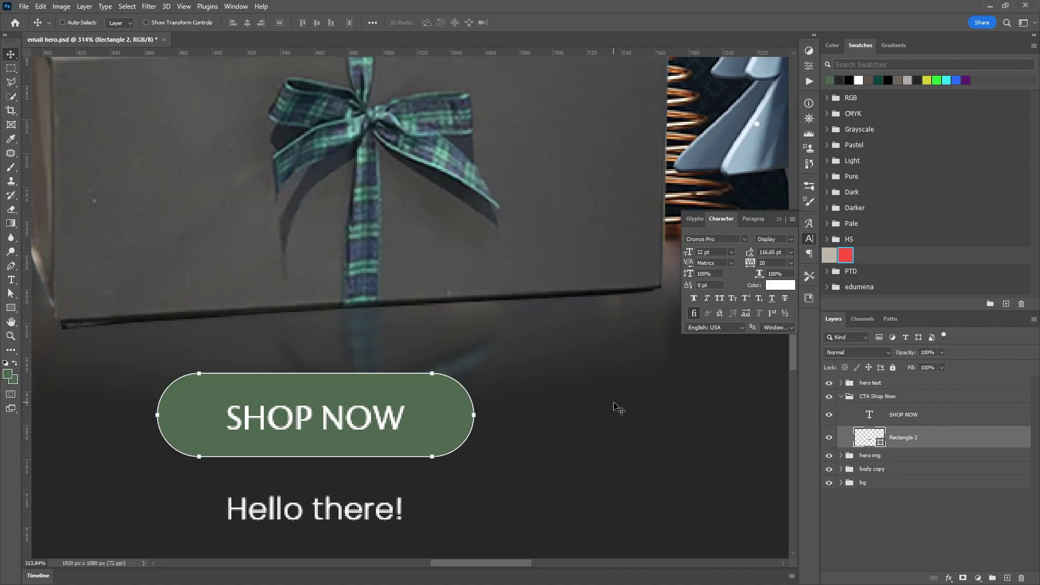
pyautogui.press('ctrl')
pyautogui.hotkey('ctrl', '1')
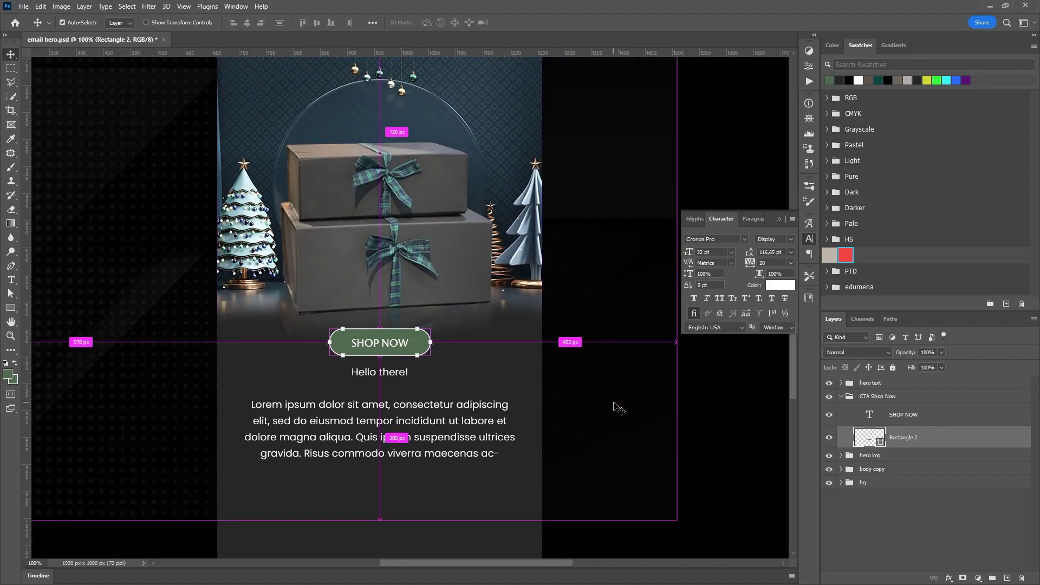
pyautogui.scroll(4, 563, 374)
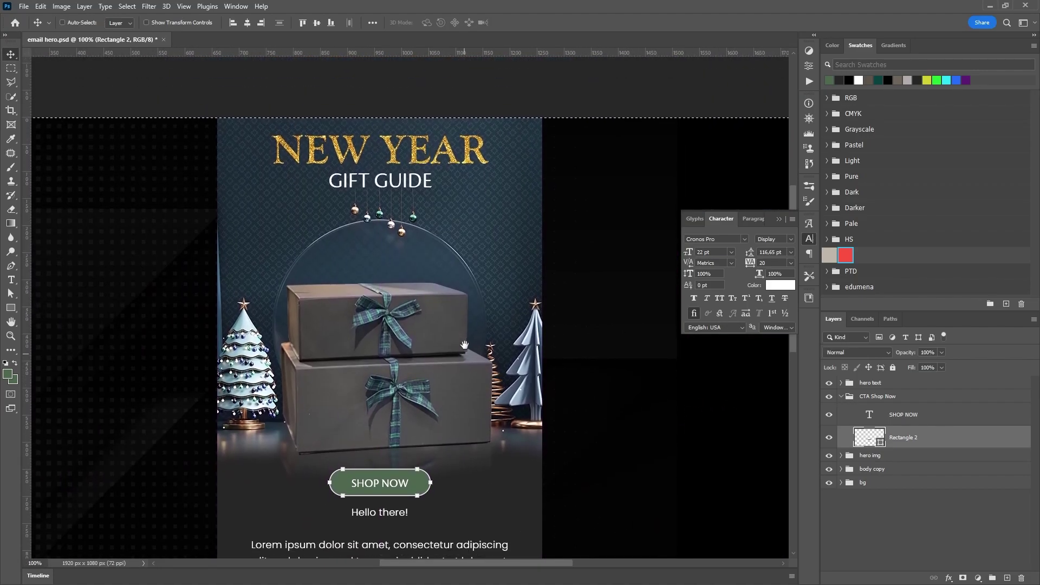
# Clear the canvas selection and move the whole CTA Shop Now group slightly up, away from the Hello there! text
pyautogui.keyDown('shift'); pyautogui.click(866, 413); pyautogui.keyUp('shift')
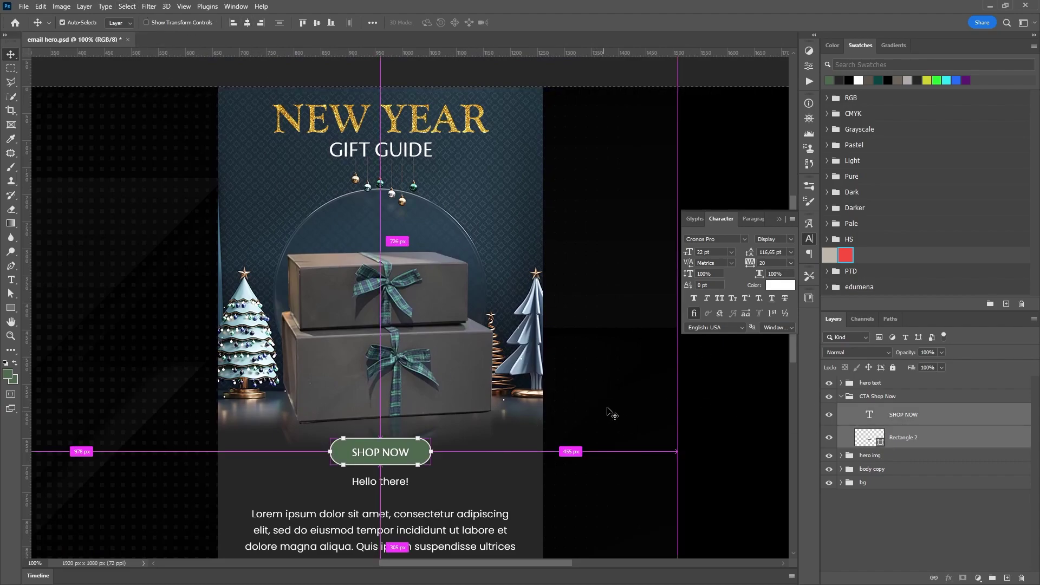
pyautogui.hotkey('ctrl', 'd')
pyautogui.click(845, 400)
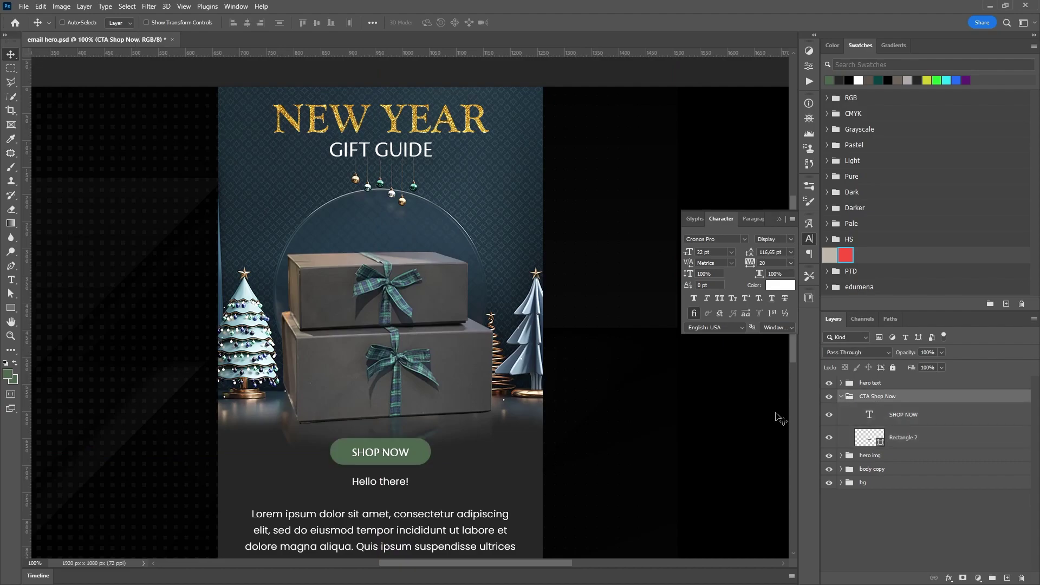
pyautogui.scroll(-2, 520, 452)
pyautogui.moveTo(466, 444); pyautogui.dragTo(466, 441)
# Review the full email layout from the New Year heading down to the end of the body copy, checking spacing and balance
pyautogui.moveTo(452, 362)
pyautogui.mouseDown()
pyautogui.moveTo(450, 432)
pyautogui.moveTo(445, 366)
pyautogui.mouseUp()
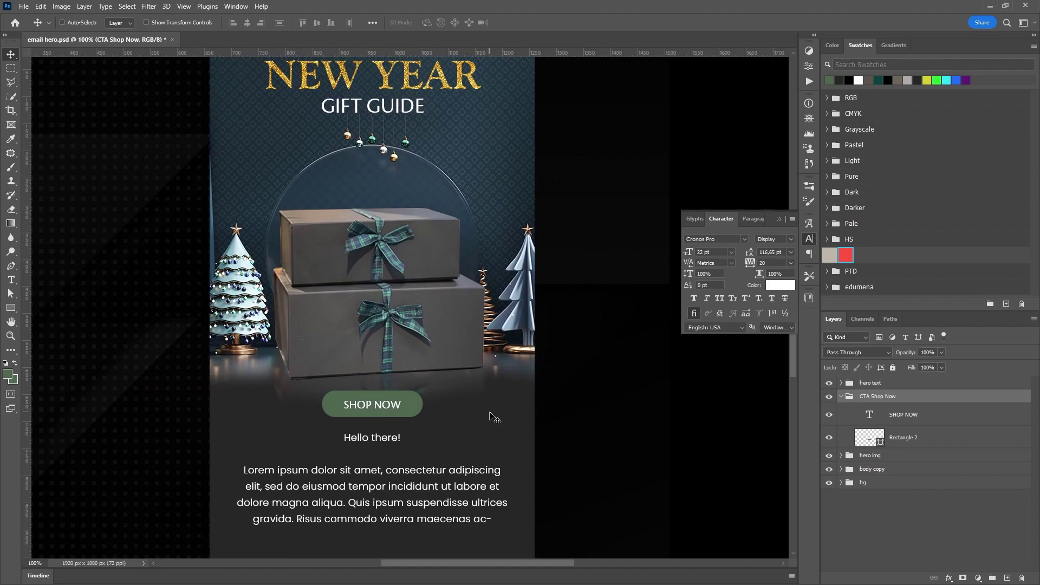
pyautogui.scroll(2, 490, 417)
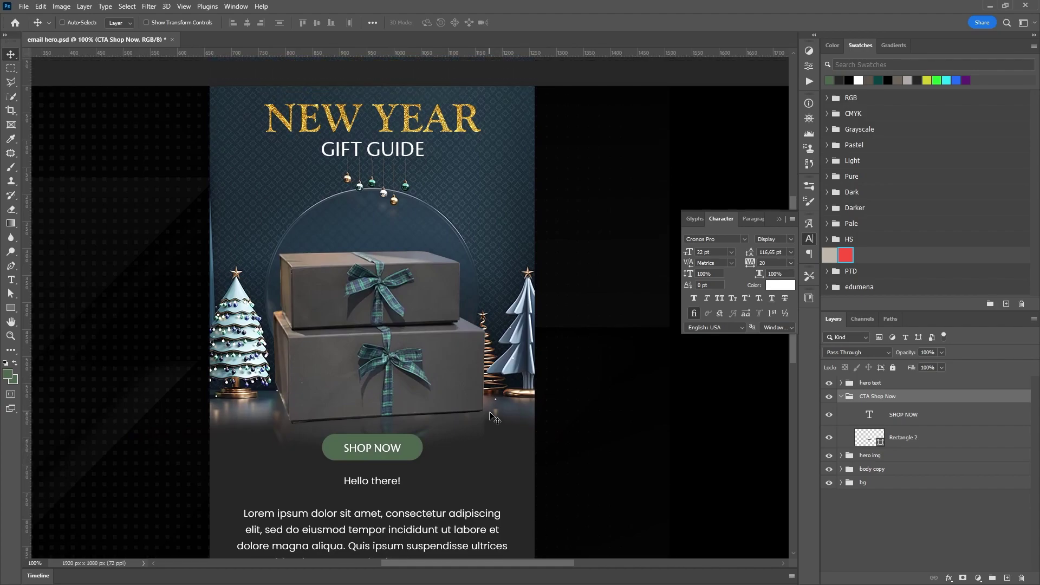
pyautogui.scroll(-1, 490, 417)
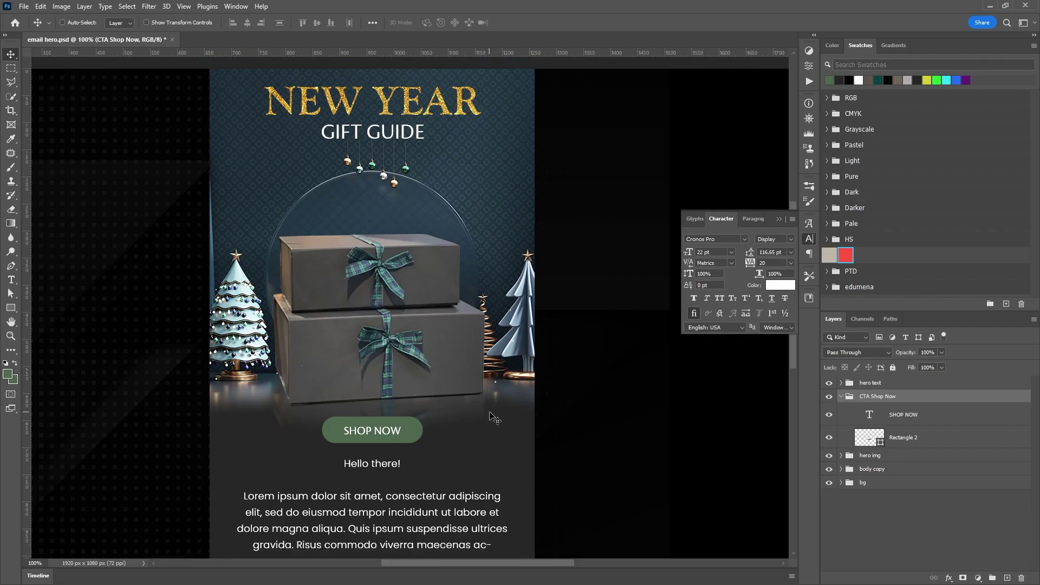
pyautogui.scroll(-8, 490, 417)
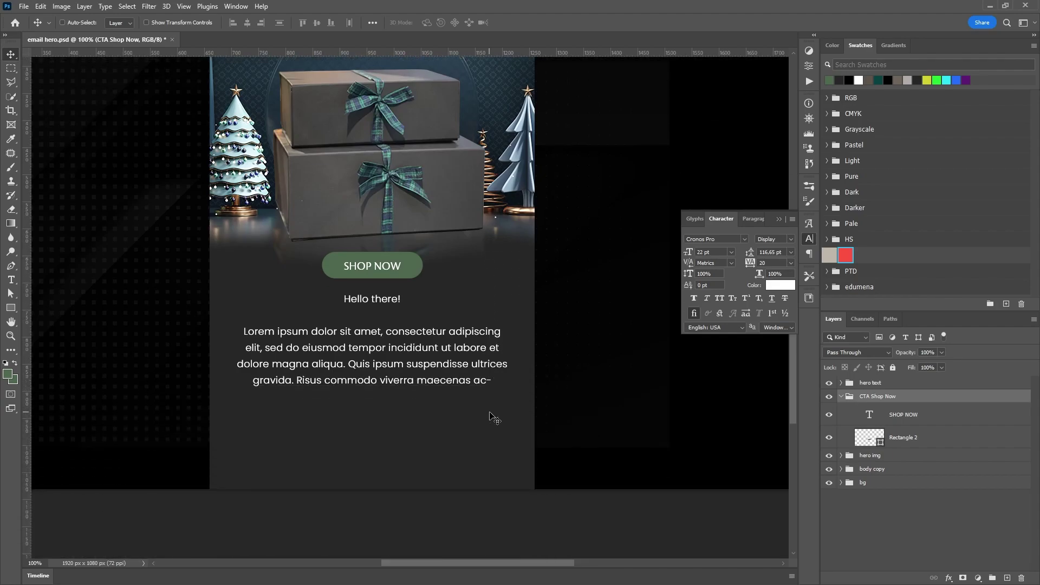
pyautogui.scroll(-2, 494, 418)
pyautogui.scroll(5, 493, 418)
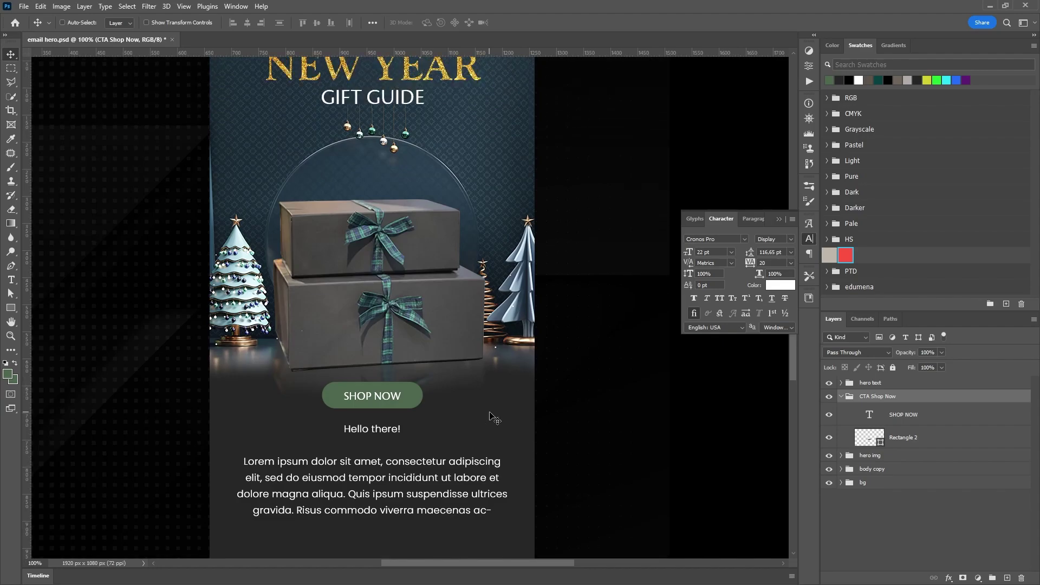
pyautogui.scroll(1, 493, 417)
pyautogui.scroll(-2, 493, 417)
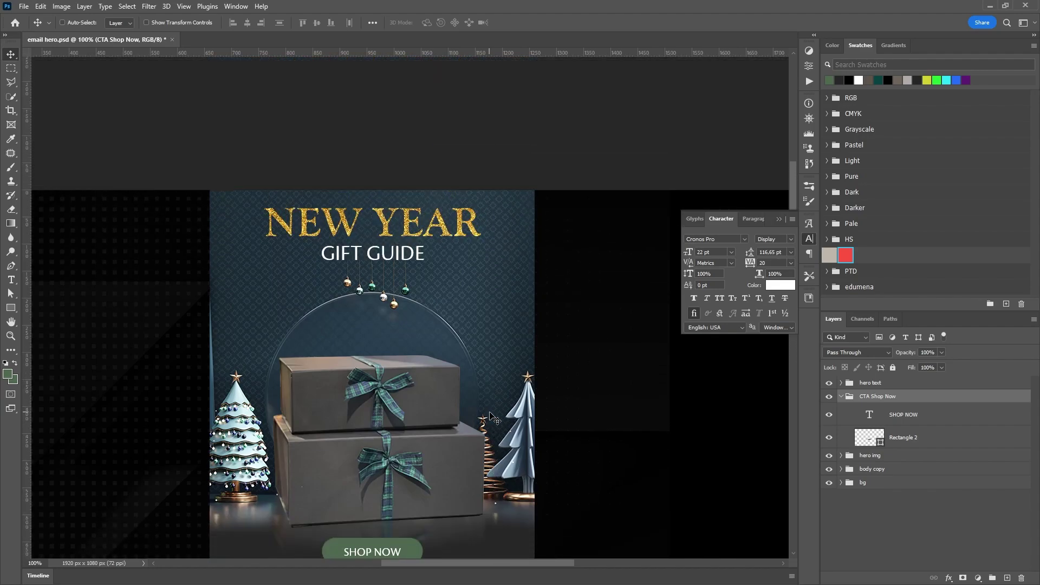
pyautogui.scroll(-1, 490, 418)
pyautogui.scroll(-3, 490, 418)
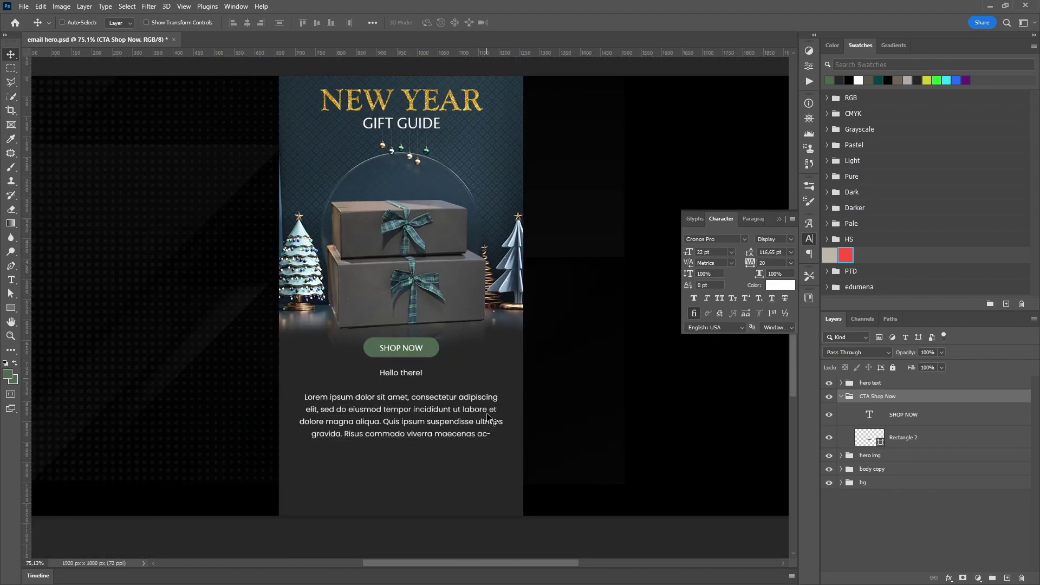
pyautogui.scroll(2, 490, 418)
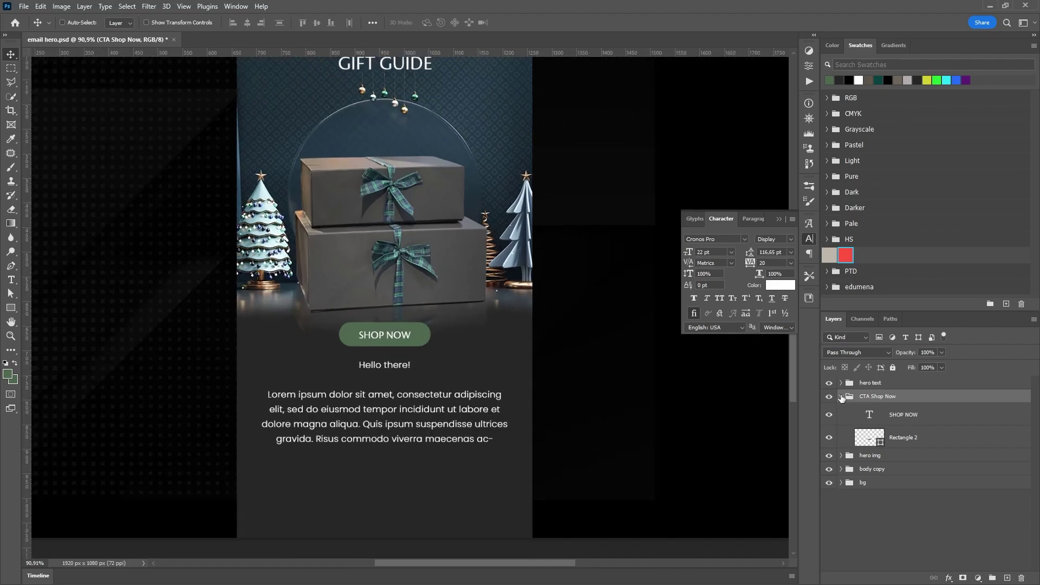
# Duplicate the CTA Shop Now group and place the copy centred below the body copy paragraph
pyautogui.click(840, 396)
pyautogui.moveTo(406, 344); pyautogui.dragTo(407, 482)
pyautogui.scroll(3, 419, 452)
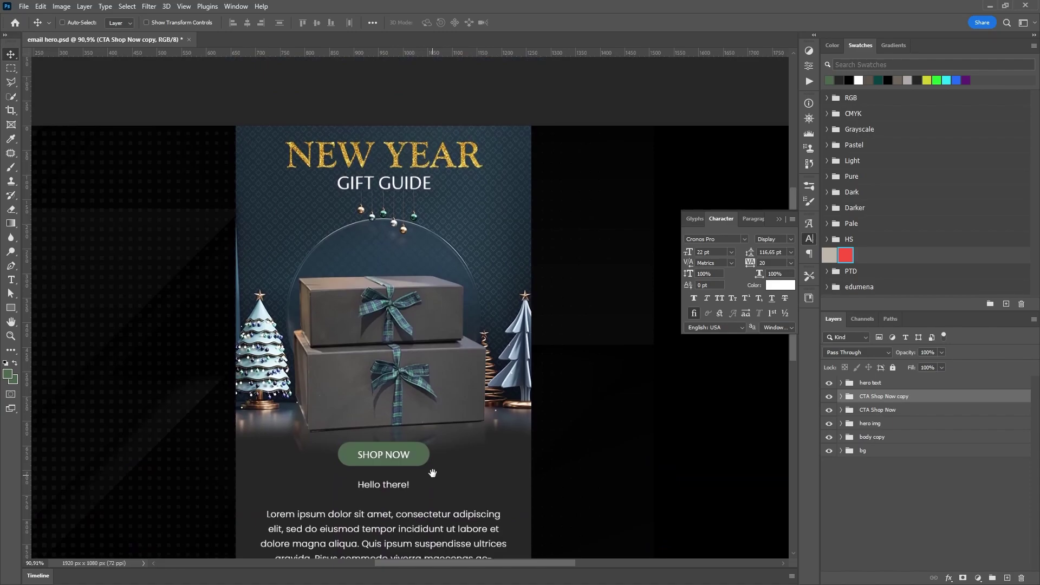
pyautogui.moveTo(431, 422); pyautogui.dragTo(424, 379)
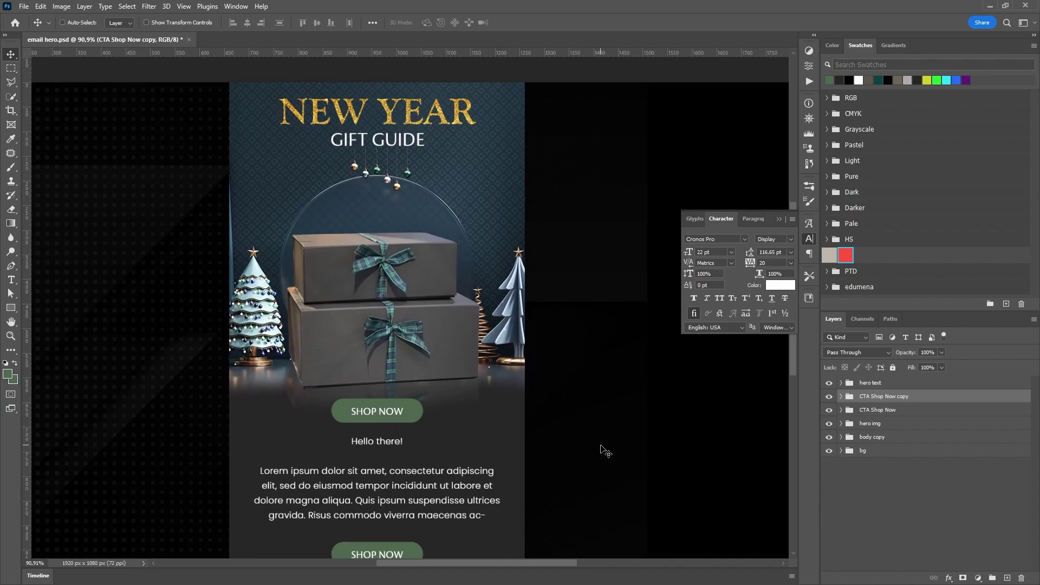
pyautogui.scroll(-2, 507, 455)
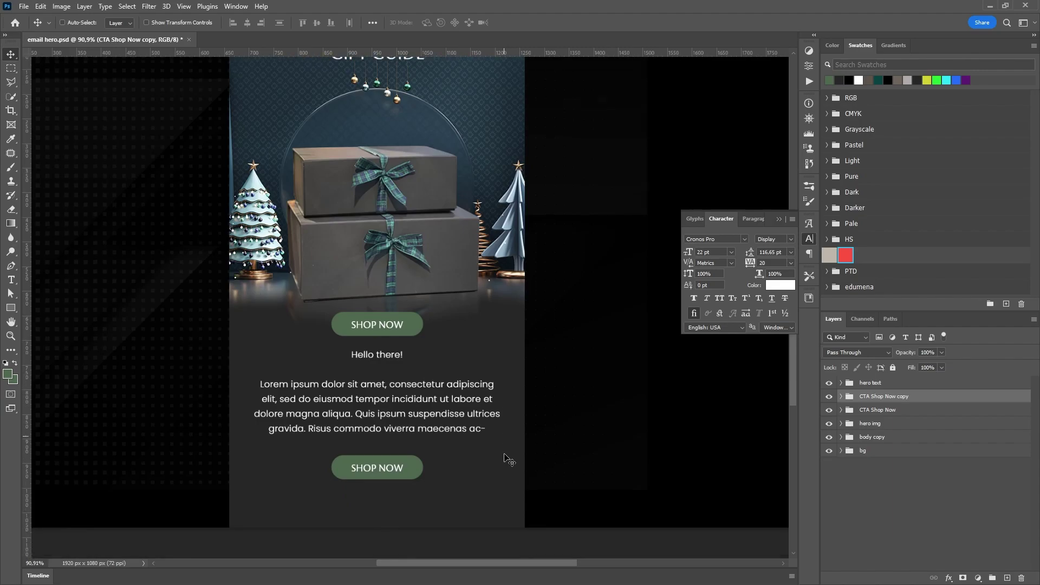